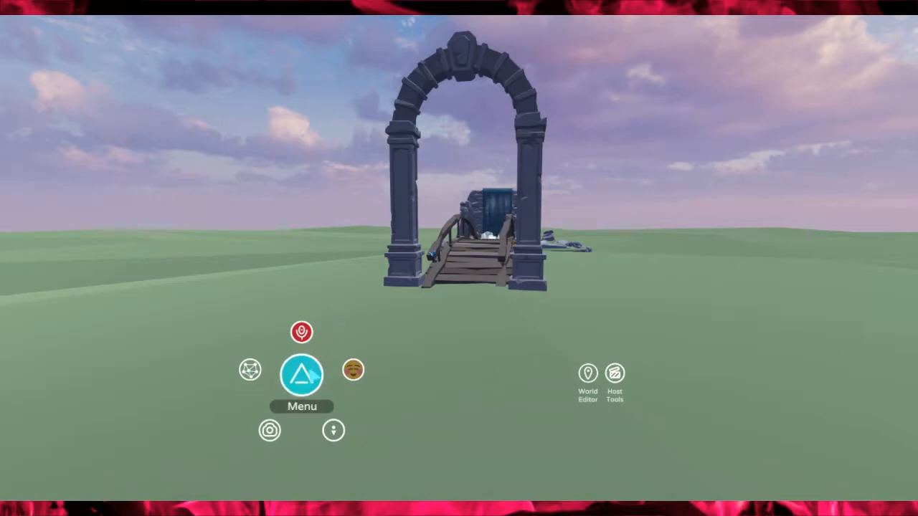
- Open the creation form for a Presentation event from My Events, review the event details, and close the main menu
click(309, 375)
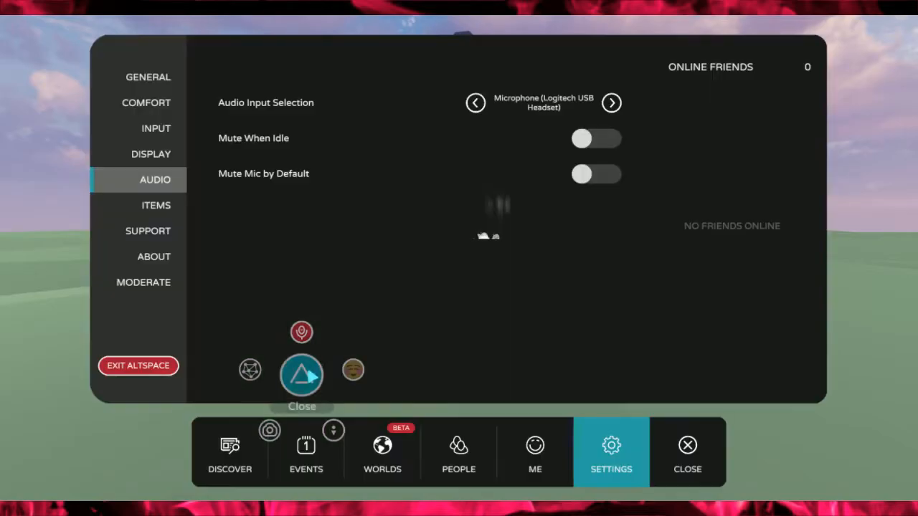
click(320, 448)
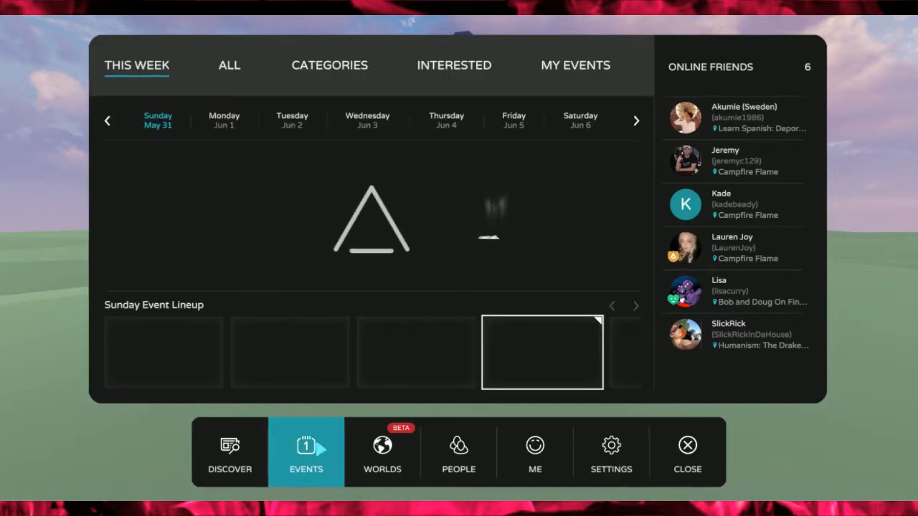
click(574, 65)
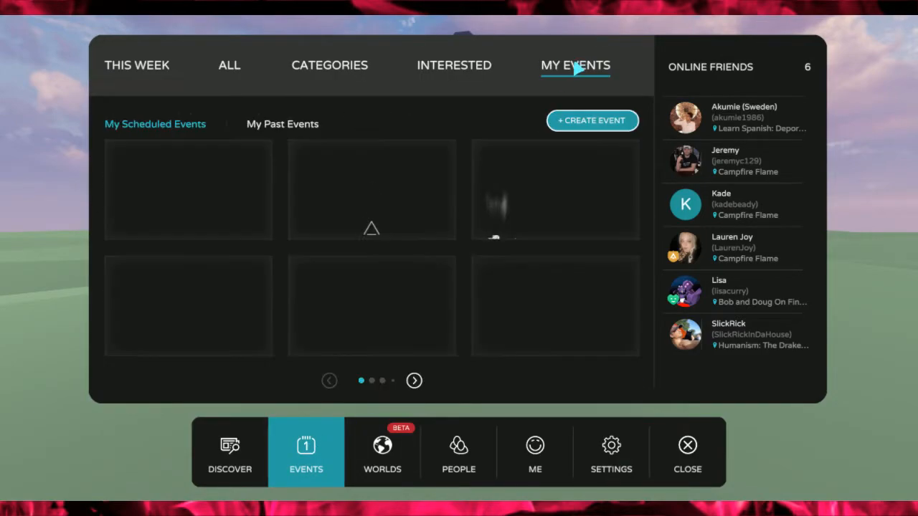
click(592, 122)
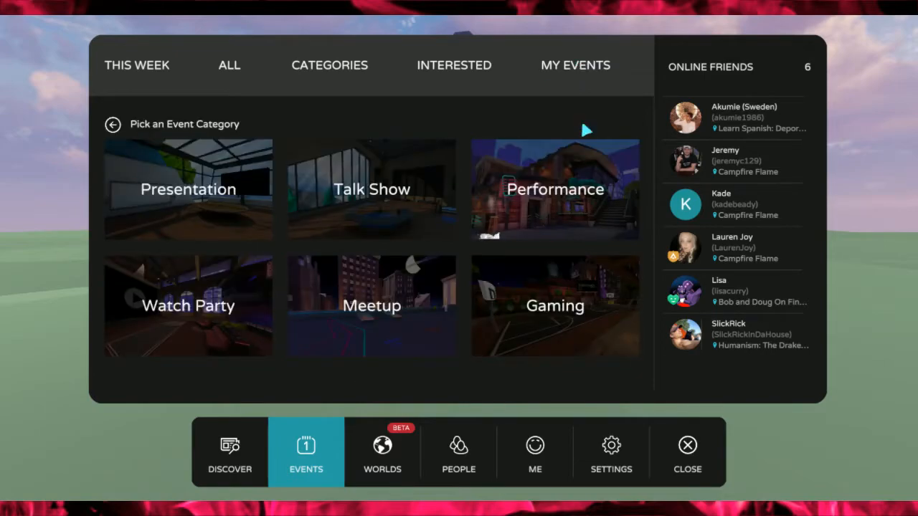
click(192, 228)
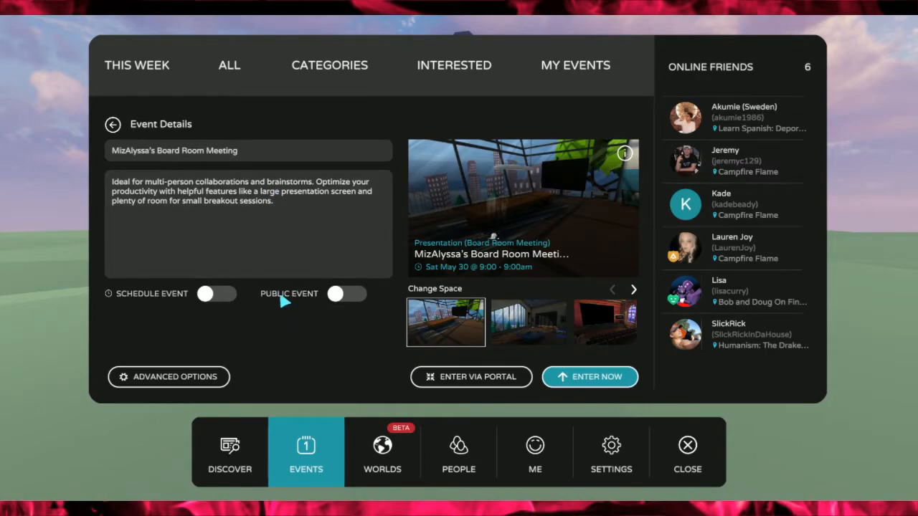
click(691, 441)
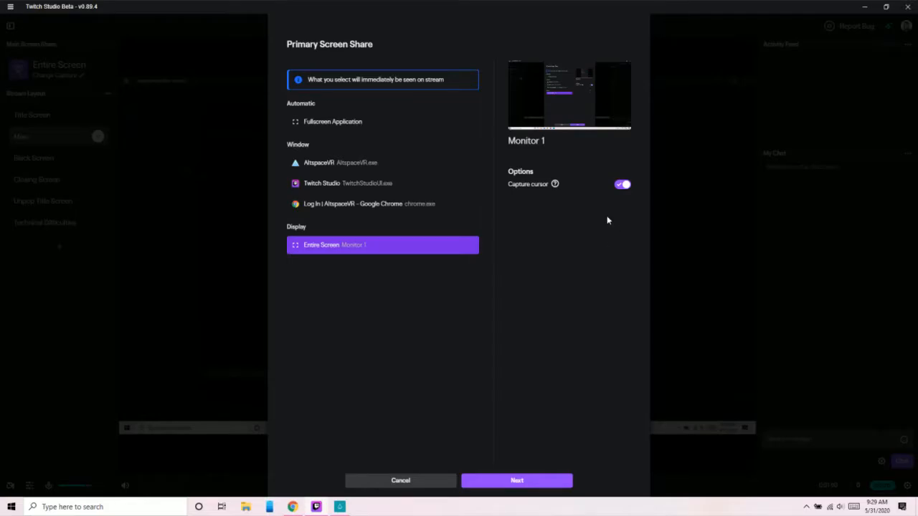
- In Twitch Studio, share the entire Monitor 1 screen with the existing stream info and switch to the Main layout
click(528, 481)
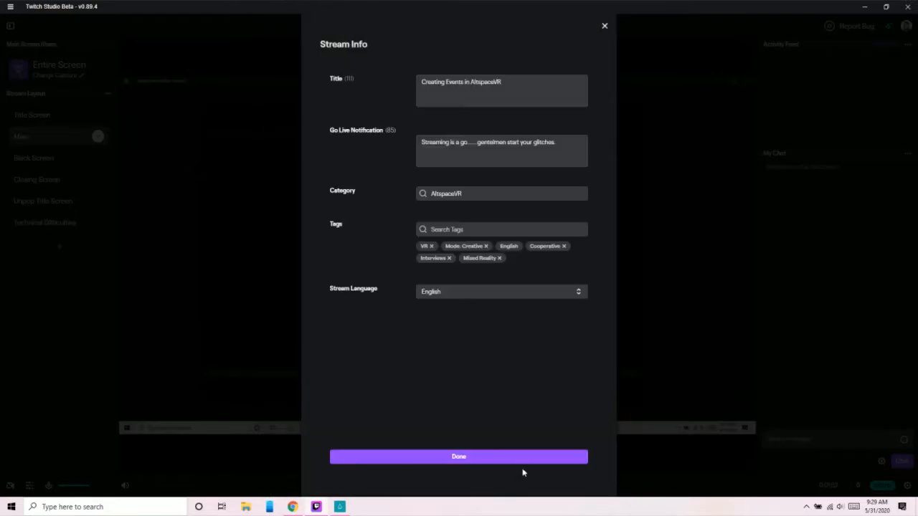
click(492, 455)
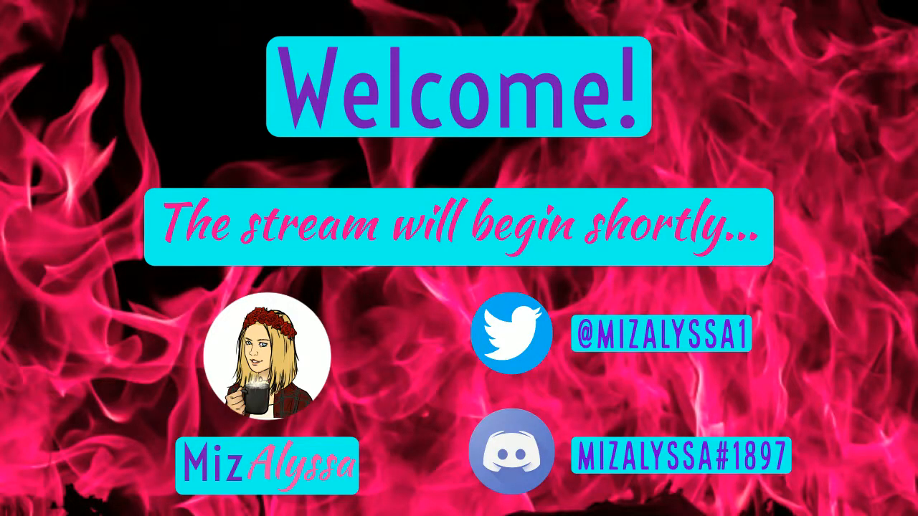
click(37, 139)
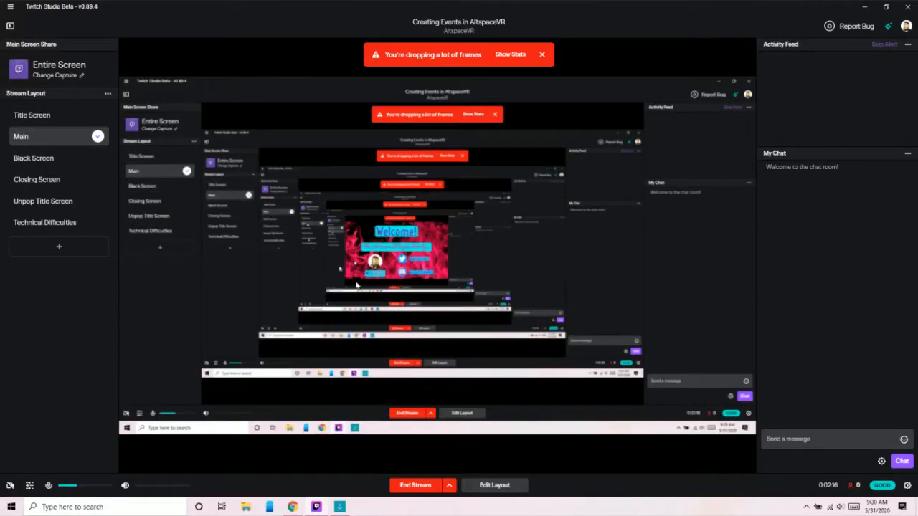
- Switch to Chrome and open the My Events page on the AltspaceVR website
click(295, 509)
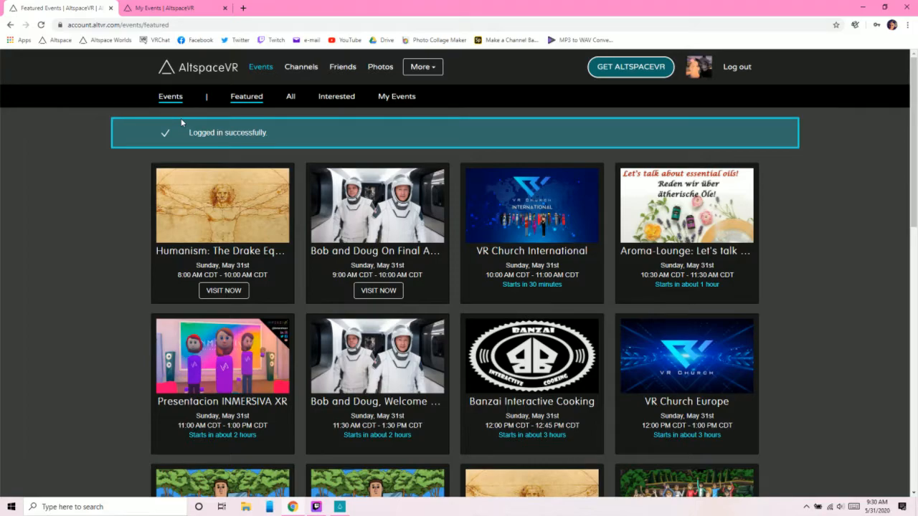
click(404, 100)
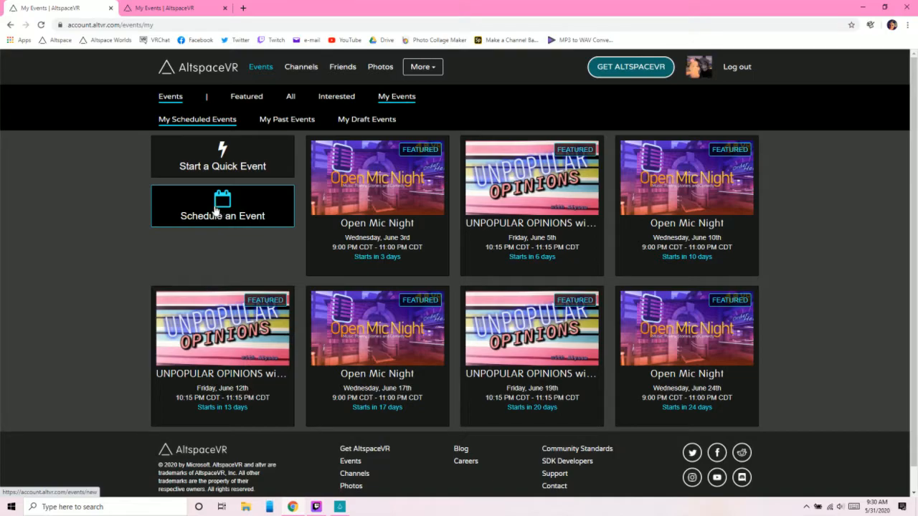
- Look through the past, draft and scheduled events on the My Events pages
click(162, 13)
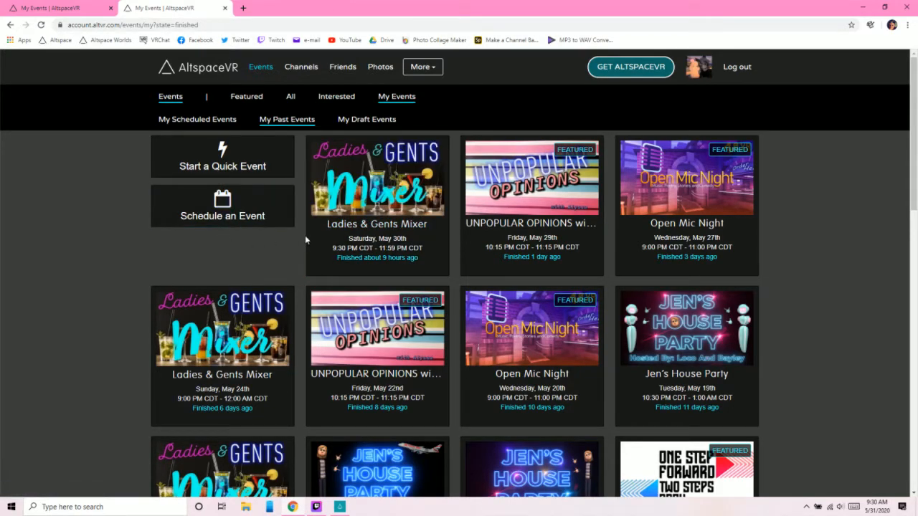
mouse_move(329, 224)
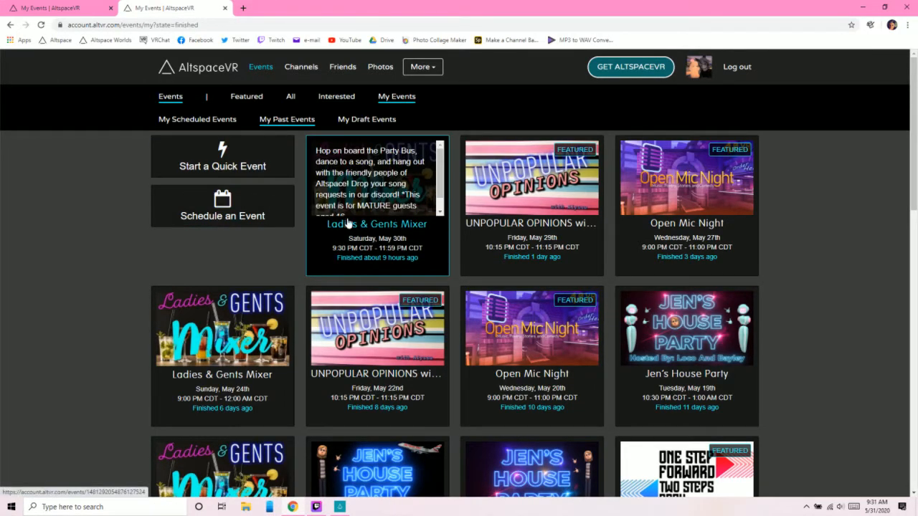
click(58, 7)
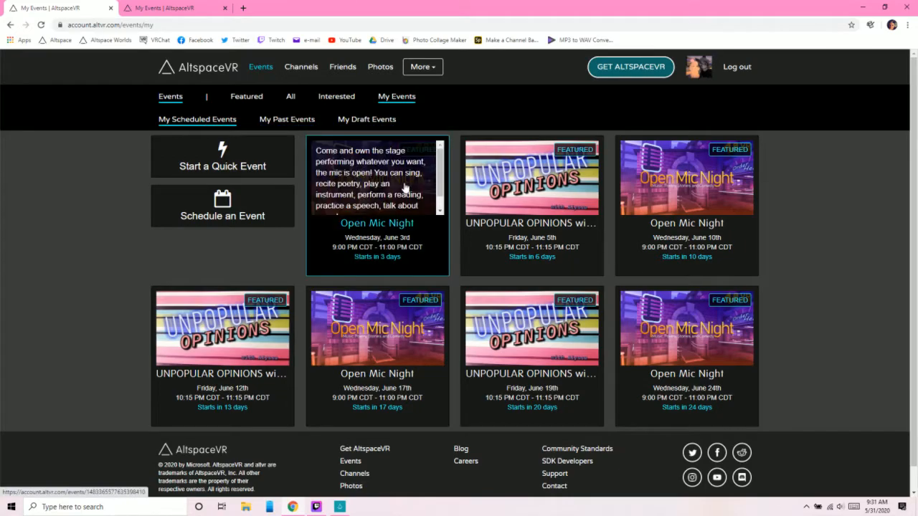
right_click(637, 327)
click(108, 288)
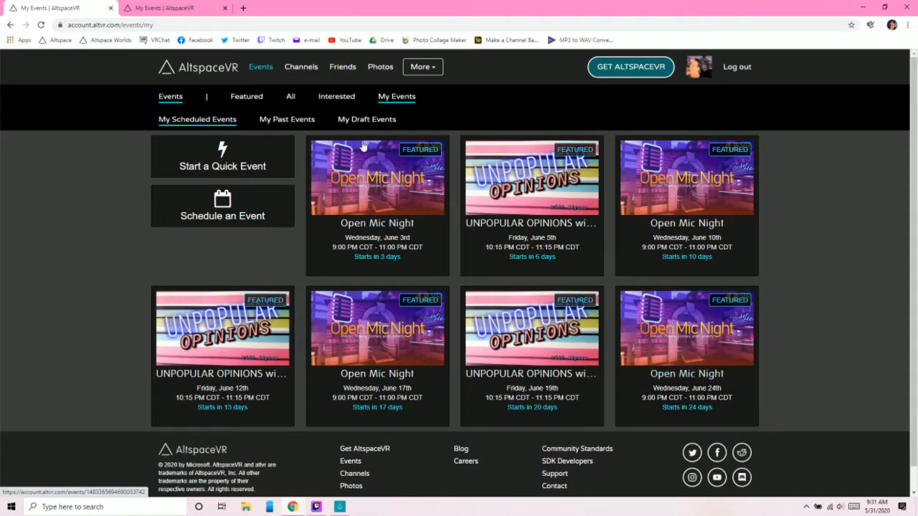
click(300, 126)
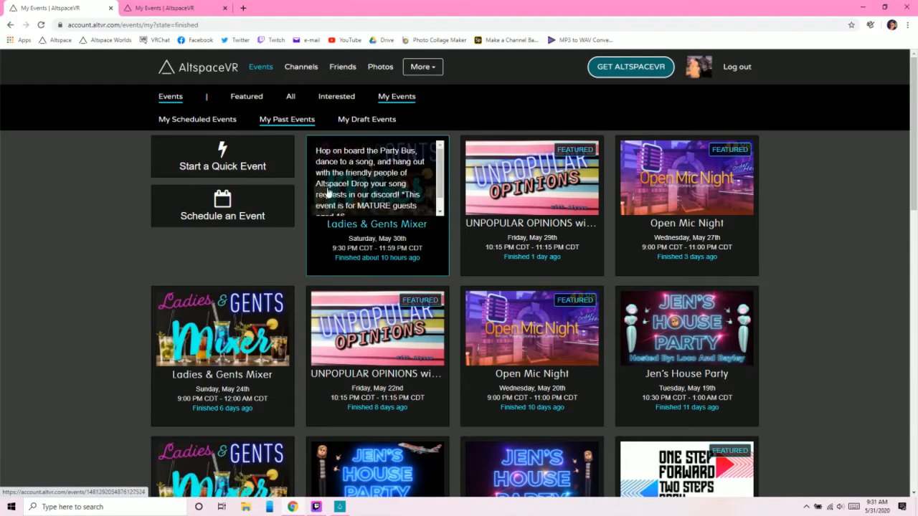
click(381, 124)
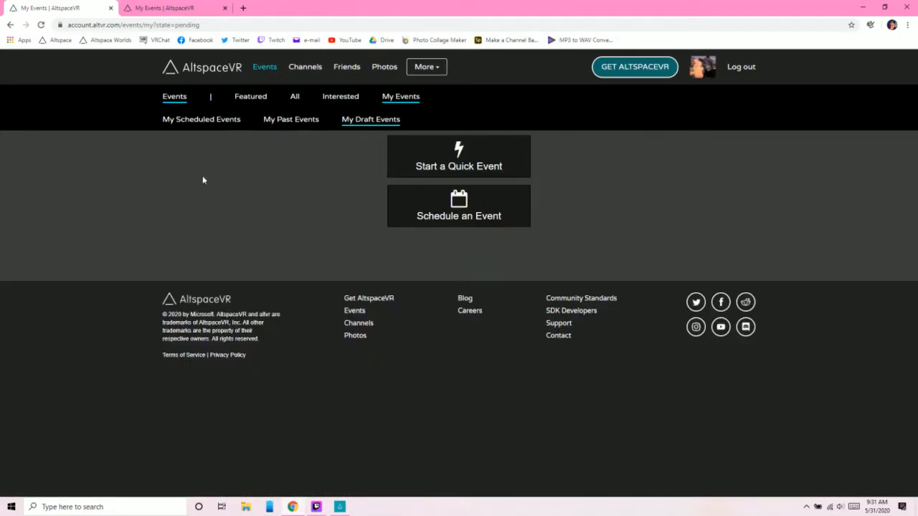
click(228, 122)
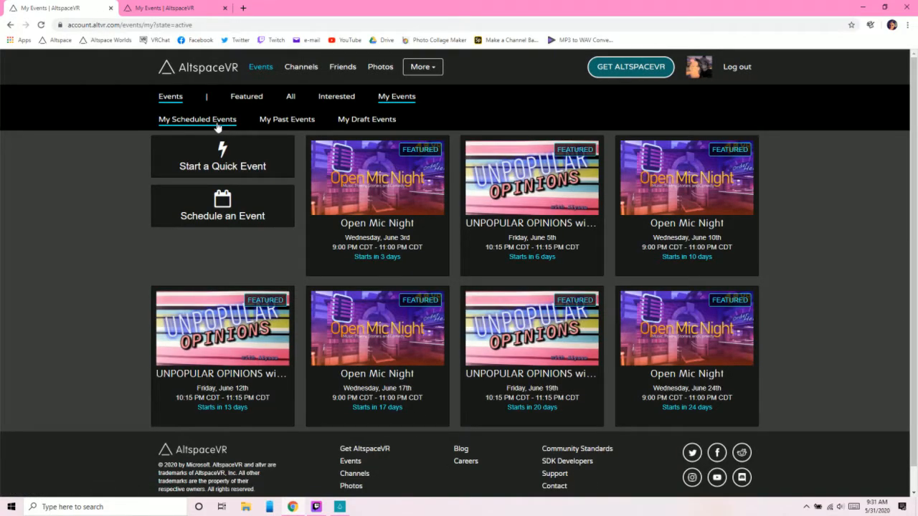
- Start scheduling a new event from the scheduled events page and expand the form's advanced options
click(231, 207)
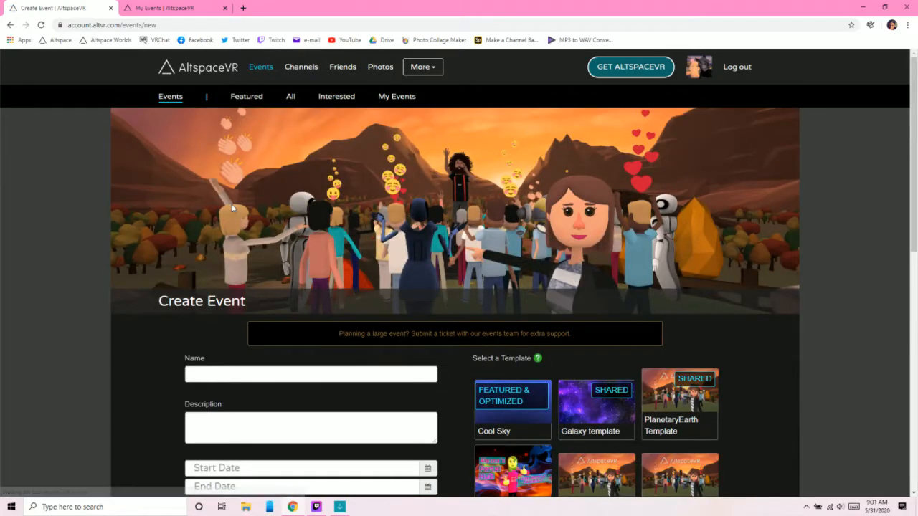
scroll(165, 225, down, 1)
scroll(166, 225, down, 2)
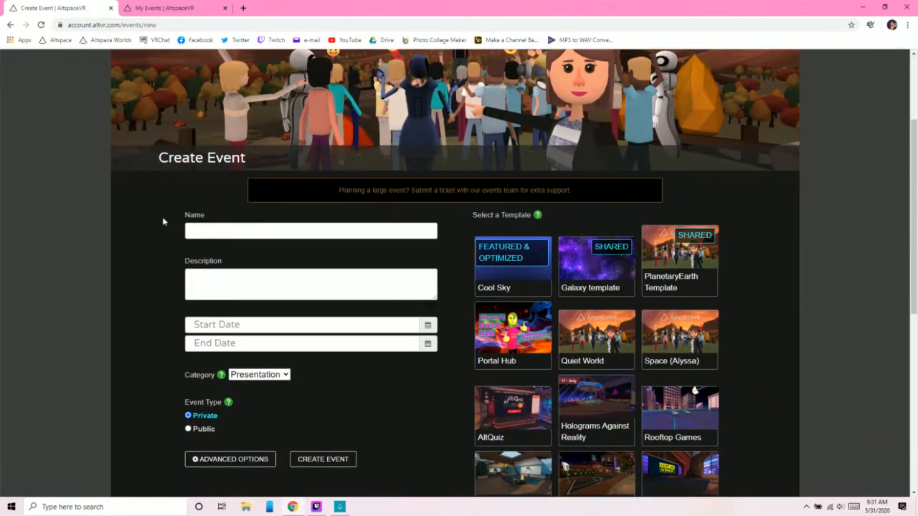
scroll(163, 219, down, 1)
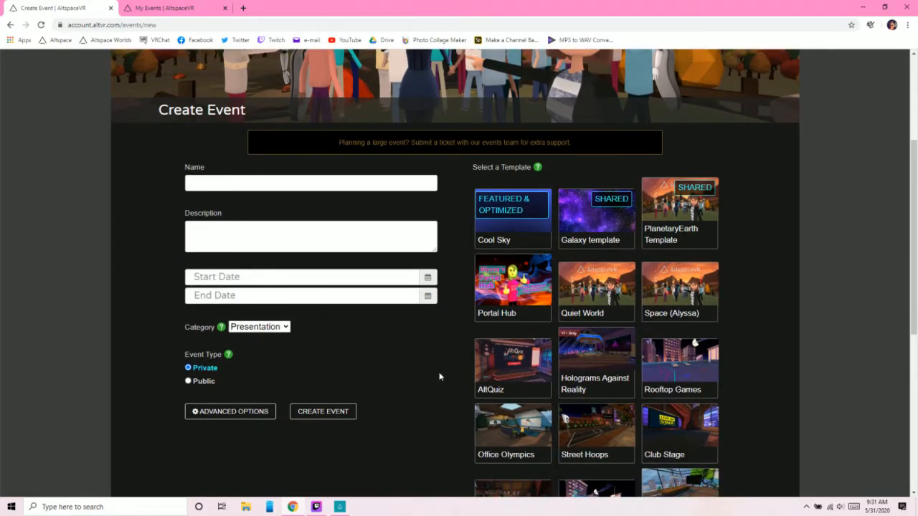
click(251, 412)
- Examine the Promote, In VR and Advanced settings of the event form and return to its beginning
scroll(168, 344, down, 9)
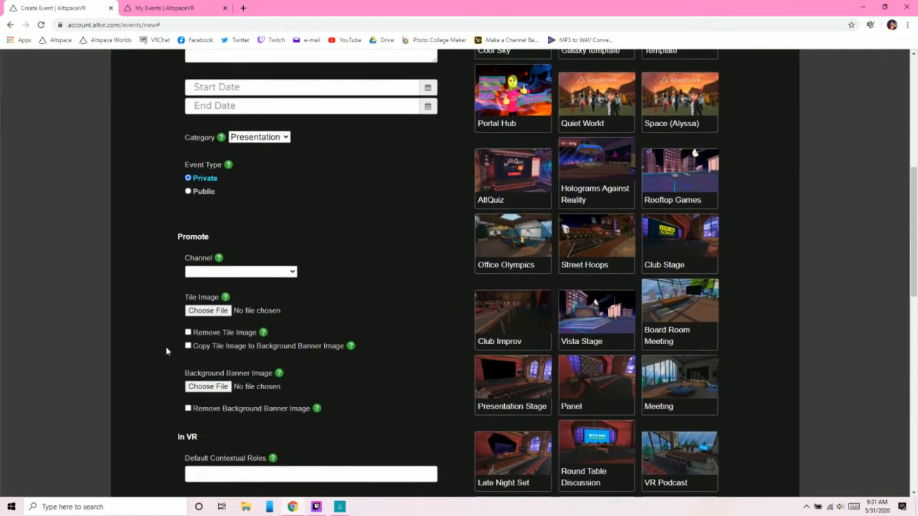
scroll(151, 356, down, 6)
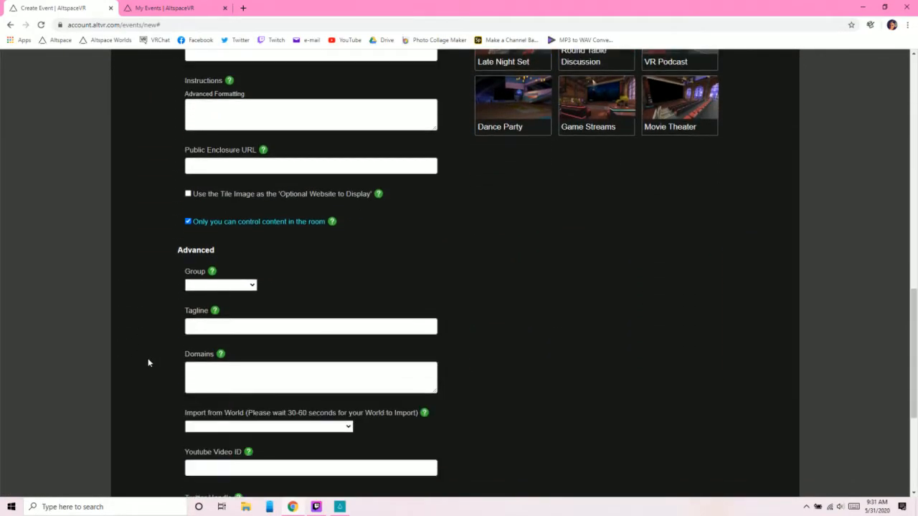
scroll(146, 364, up, 8)
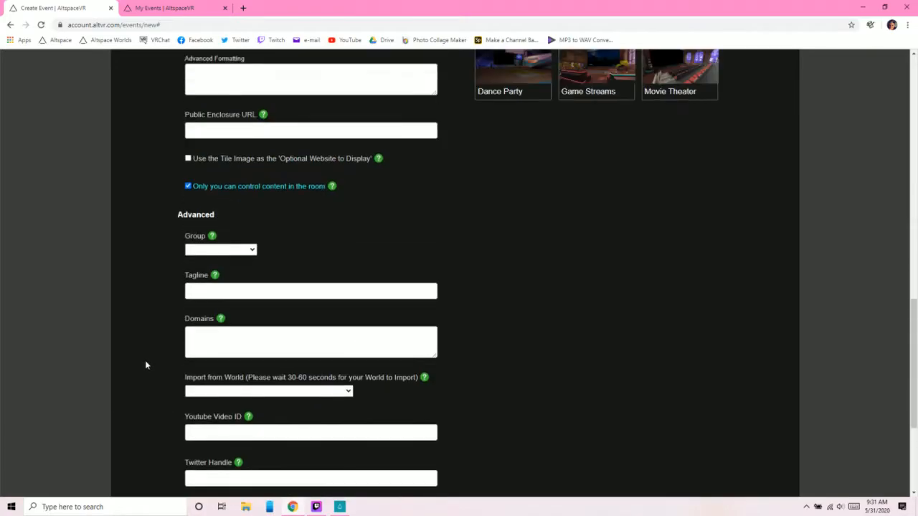
scroll(143, 351, up, 5)
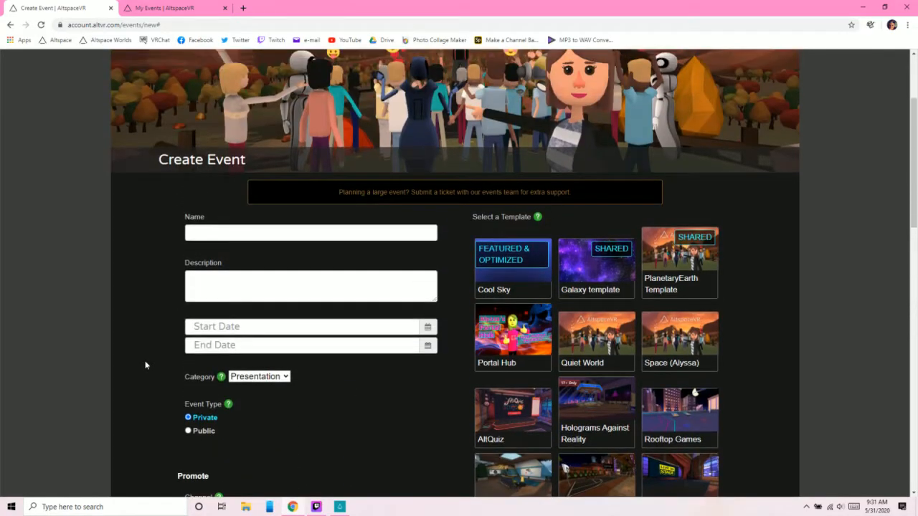
scroll(135, 310, up, 2)
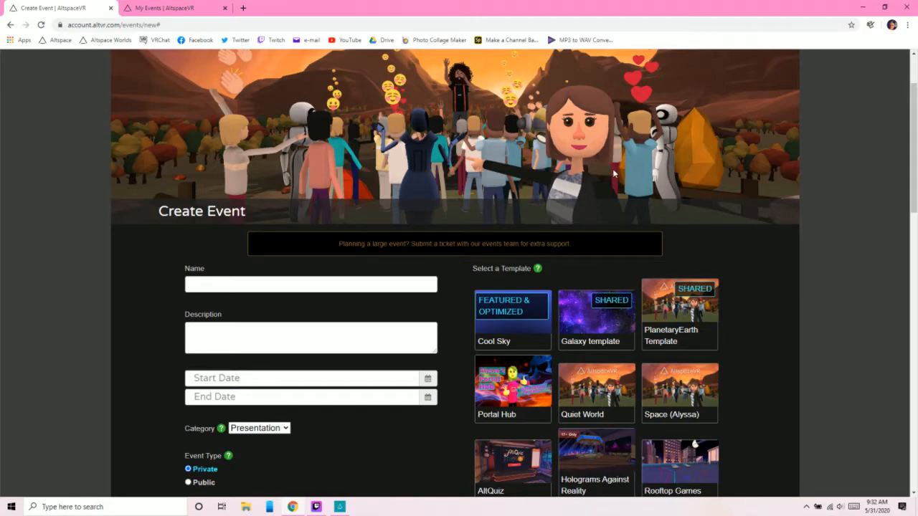
- Examine the available event templates on the form, from Cool Sky through Movie Theater
scroll(613, 172, down, 1)
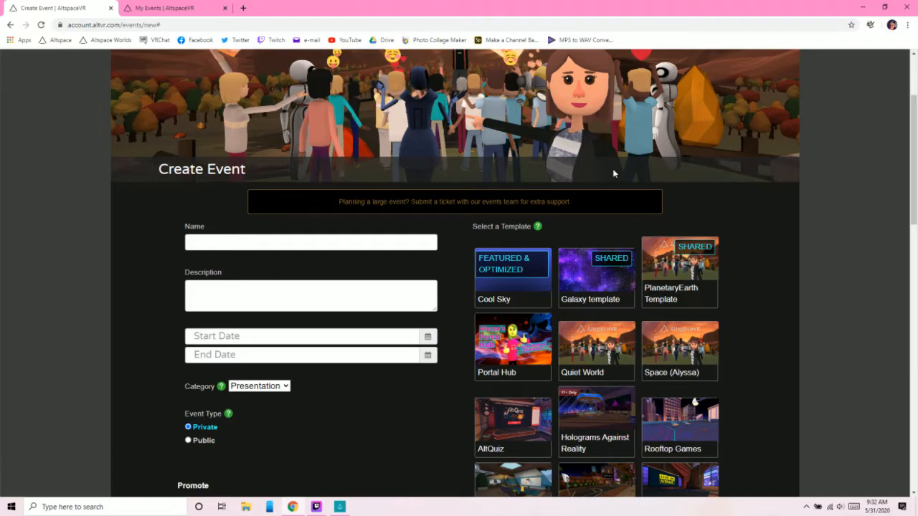
scroll(666, 169, down, 1)
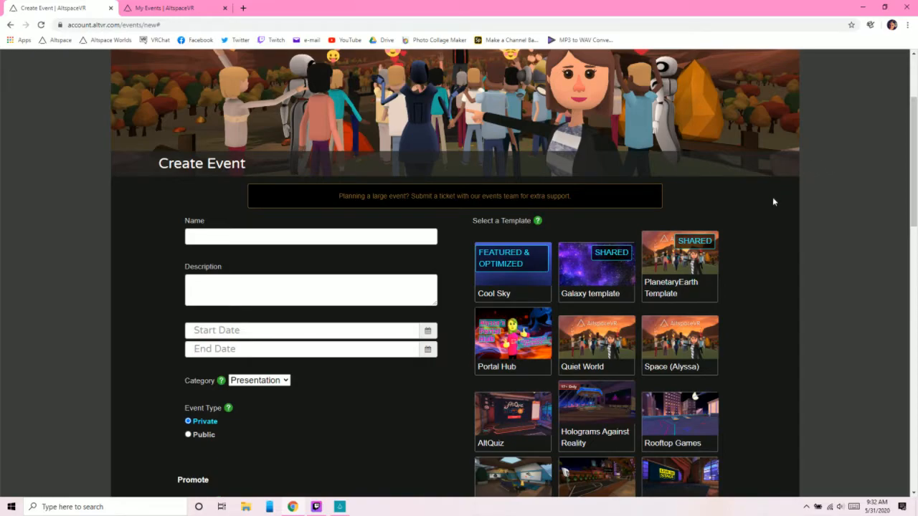
scroll(772, 200, down, 1)
scroll(772, 203, down, 1)
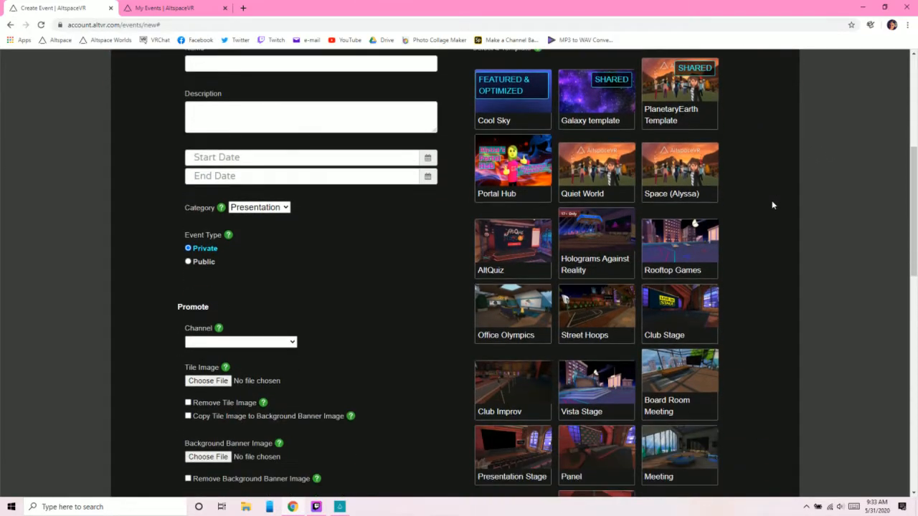
scroll(807, 250, down, 1)
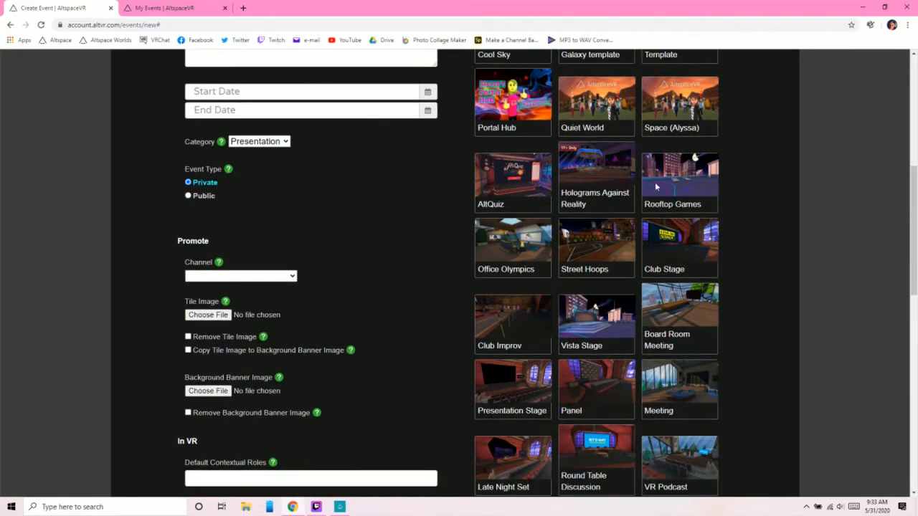
scroll(731, 402, down, 1)
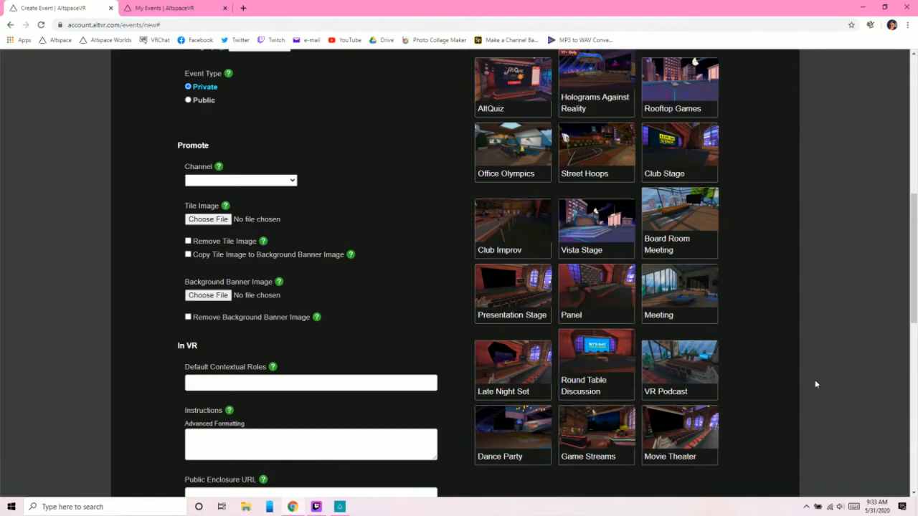
scroll(815, 384, up, 1)
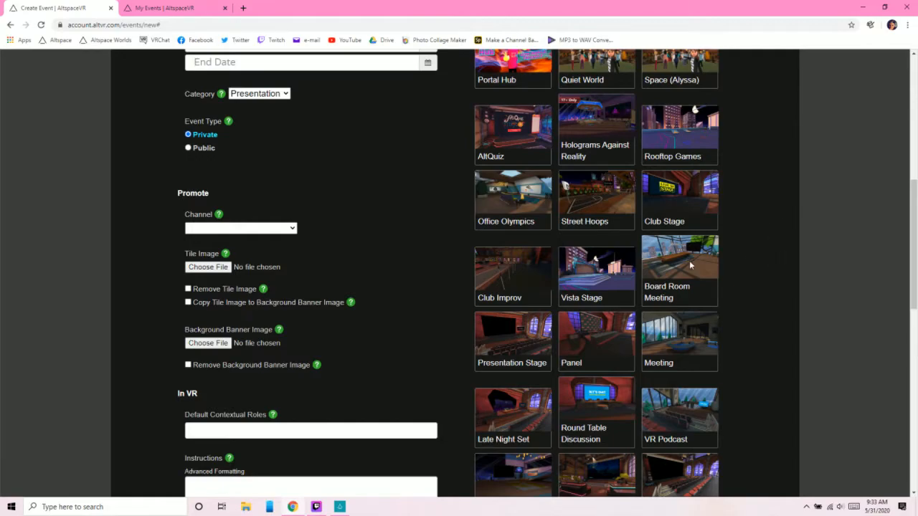
scroll(703, 338, down, 1)
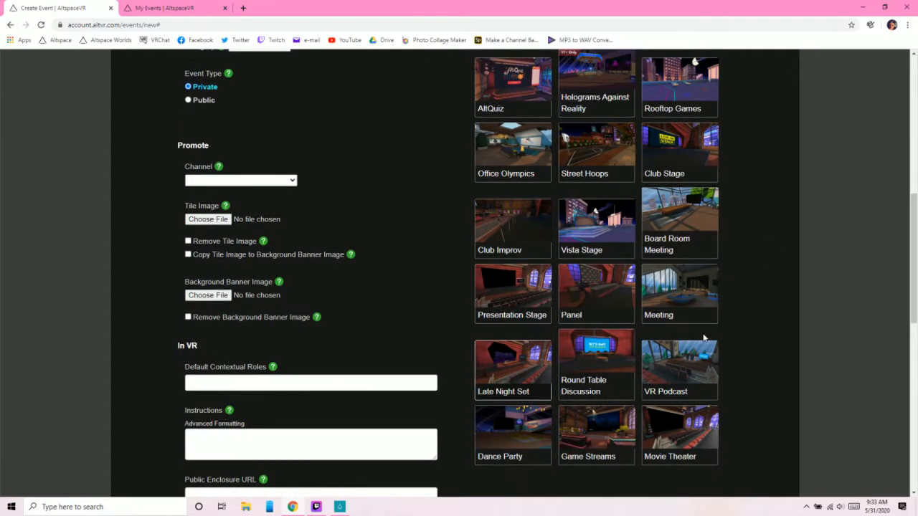
scroll(742, 334, down, 2)
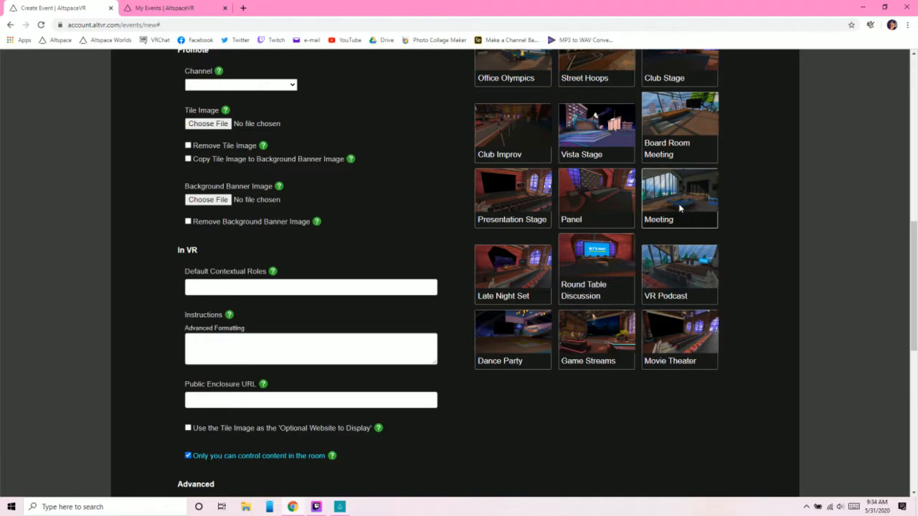
scroll(757, 253, up, 2)
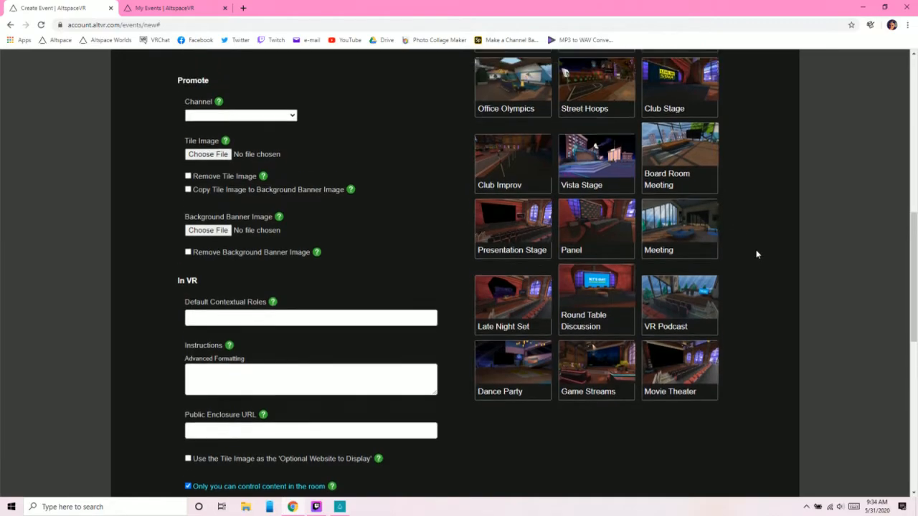
- Select the Meeting template for the event and name it "Roller Coaster Coffee Talk"
scroll(756, 254, down, 2)
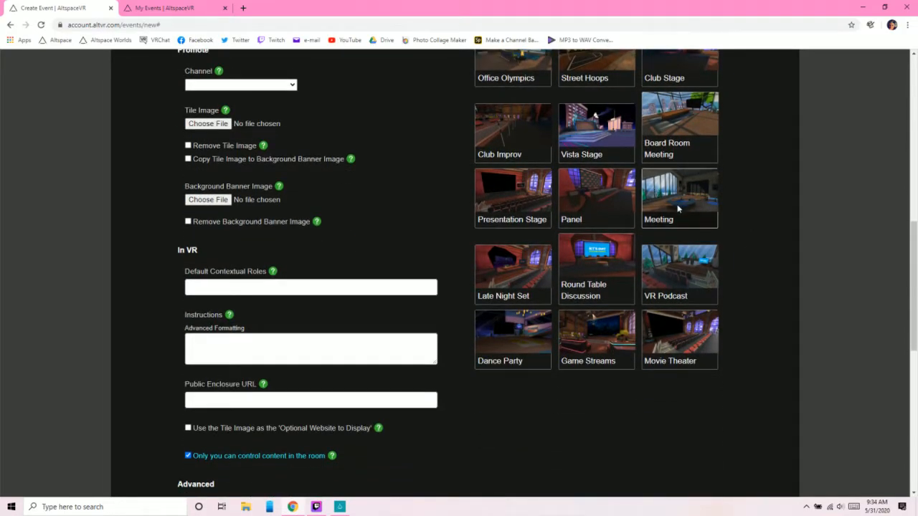
click(678, 208)
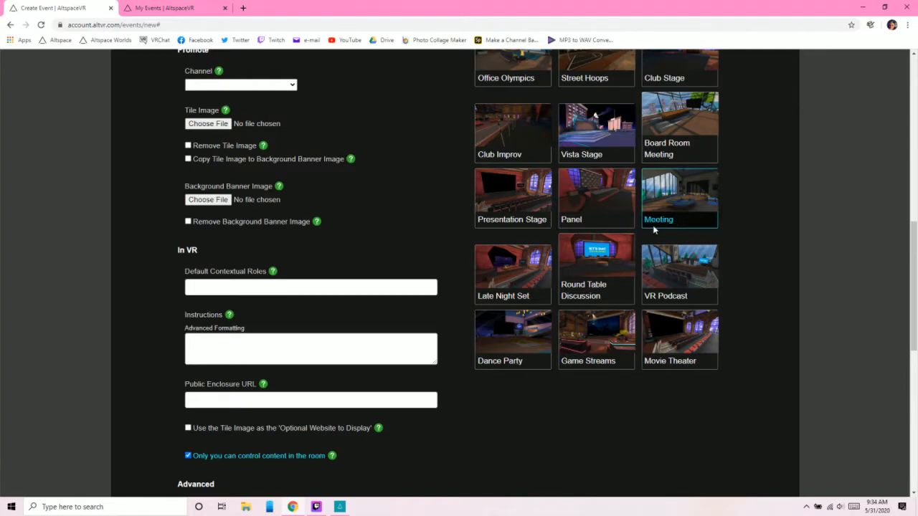
scroll(685, 294, up, 1)
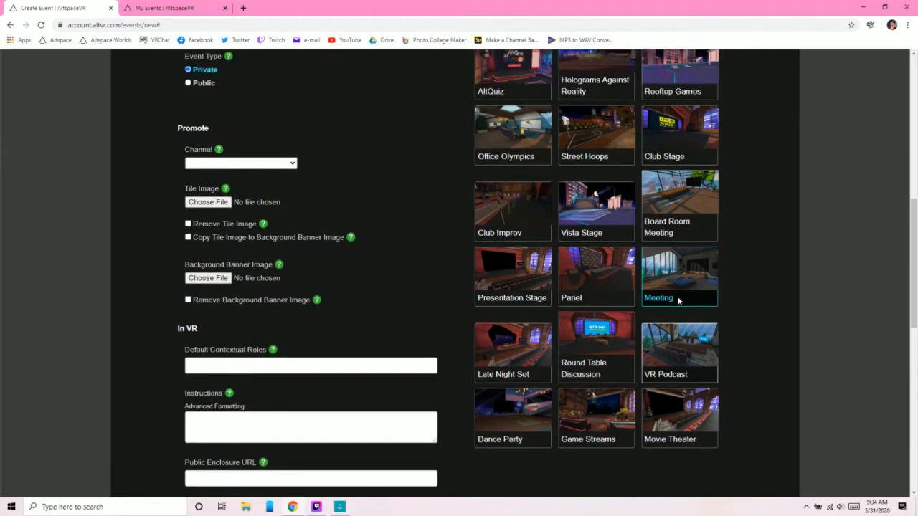
scroll(678, 300, up, 3)
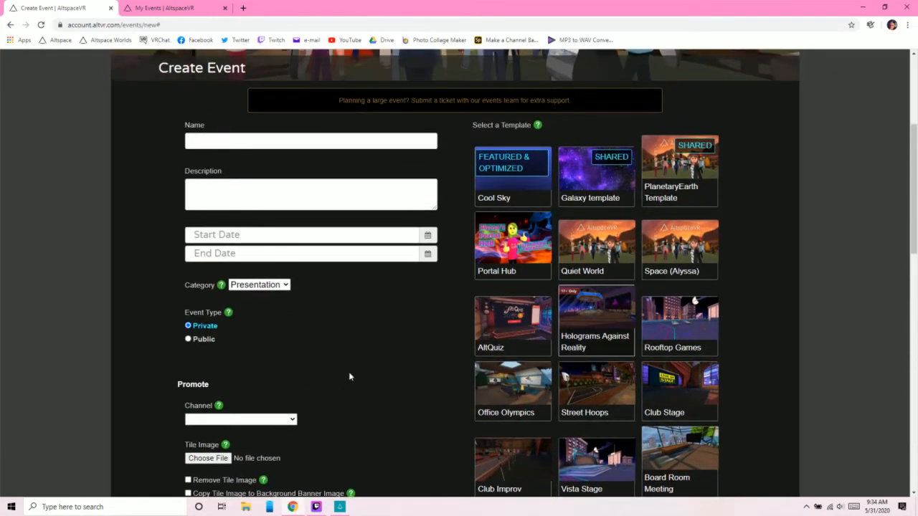
click(307, 144)
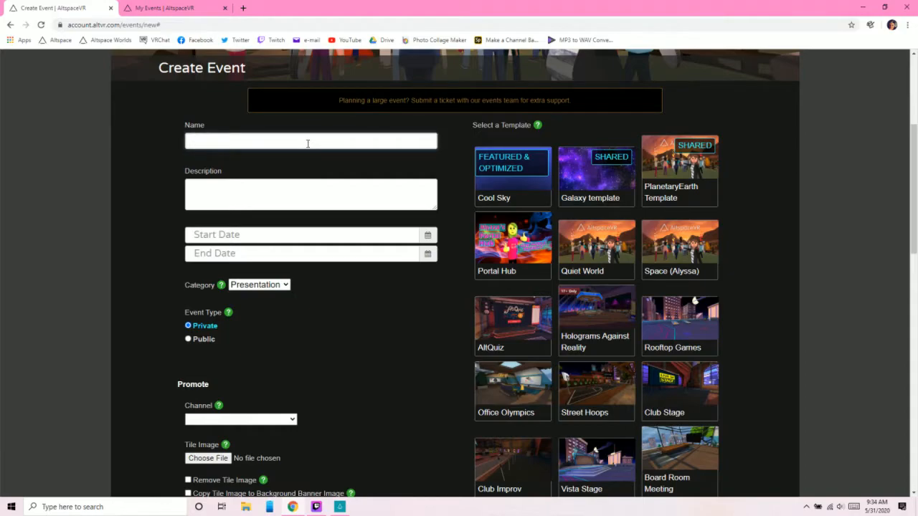
text(Roller Coaster Coffee Talk)
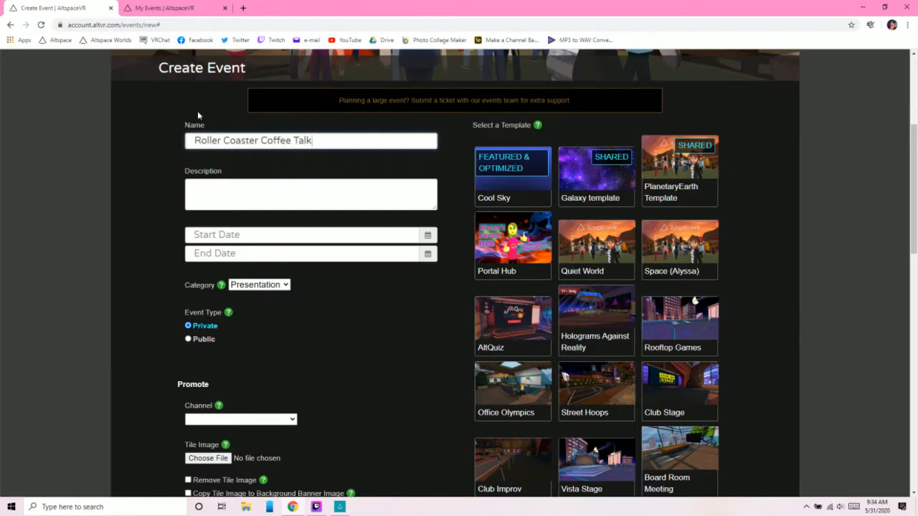
- Begin the event description with "This event is dedicated to talking about all things roller coaster!"
click(247, 182)
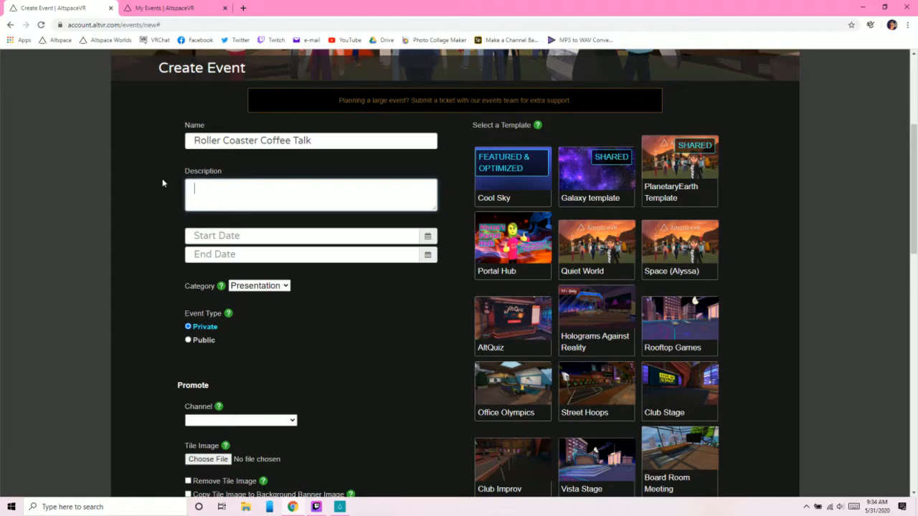
text(This event is dedicated to talking about all thing)
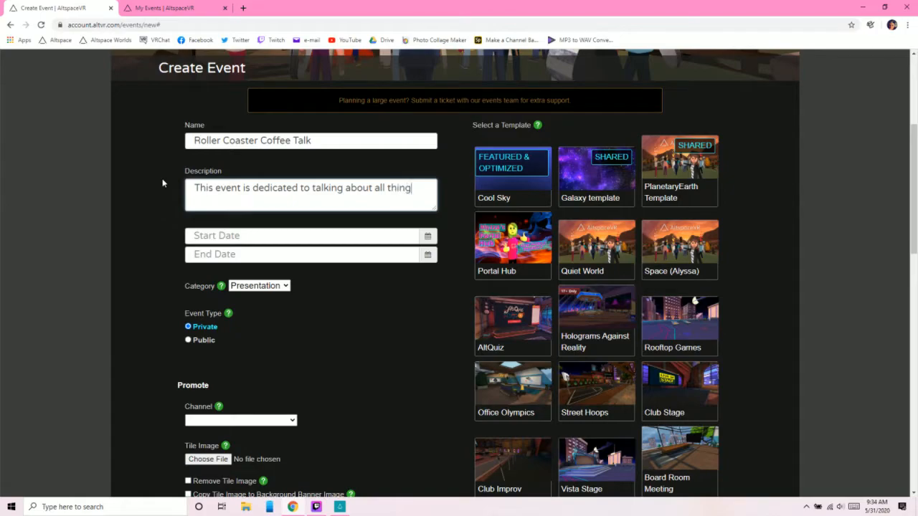
text(s roller coaster! Are you a fan of these)
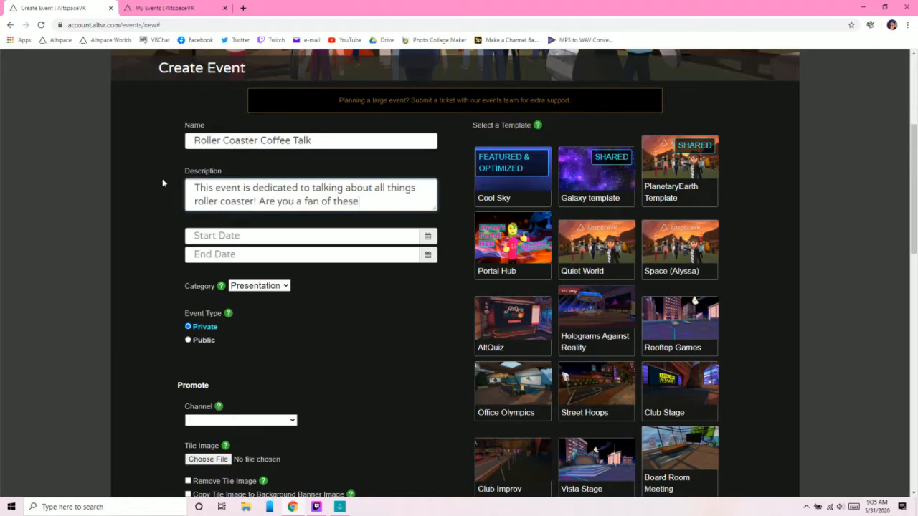
text( thrill rides? The)
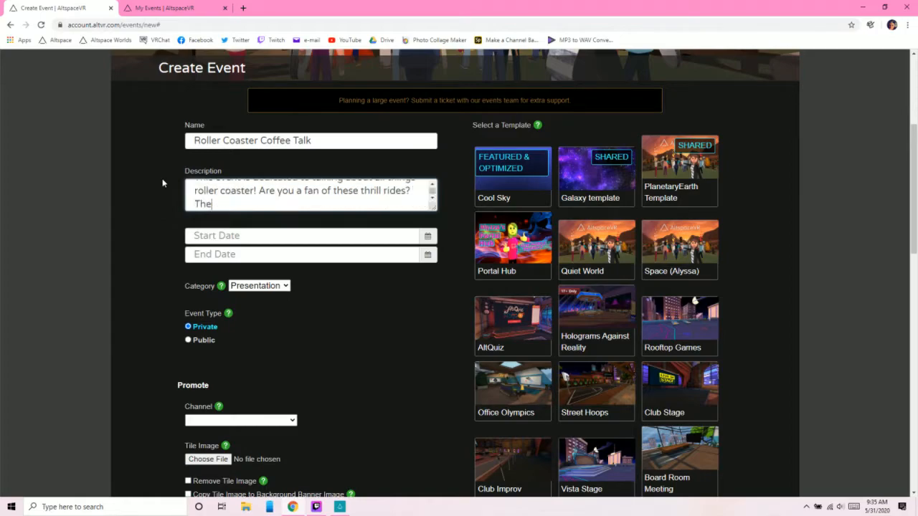
text(n come on in and talk with )
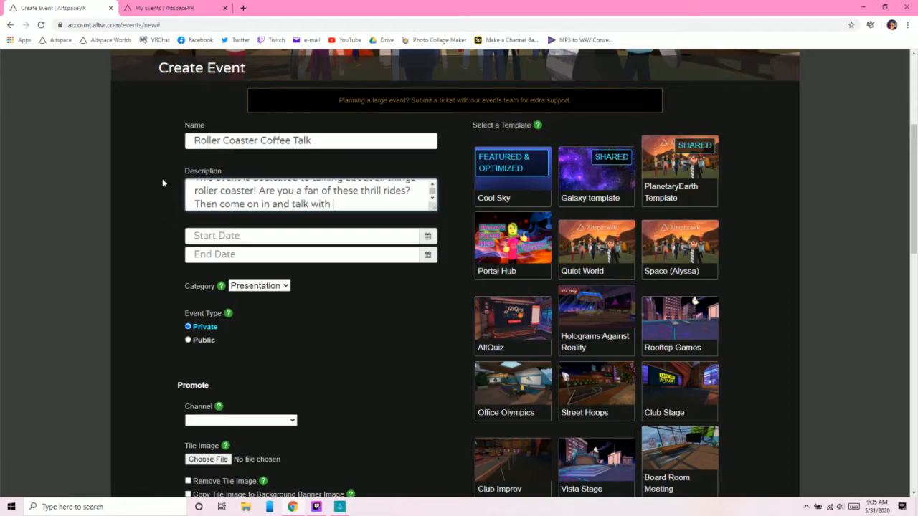
text(other roller coaster fana)
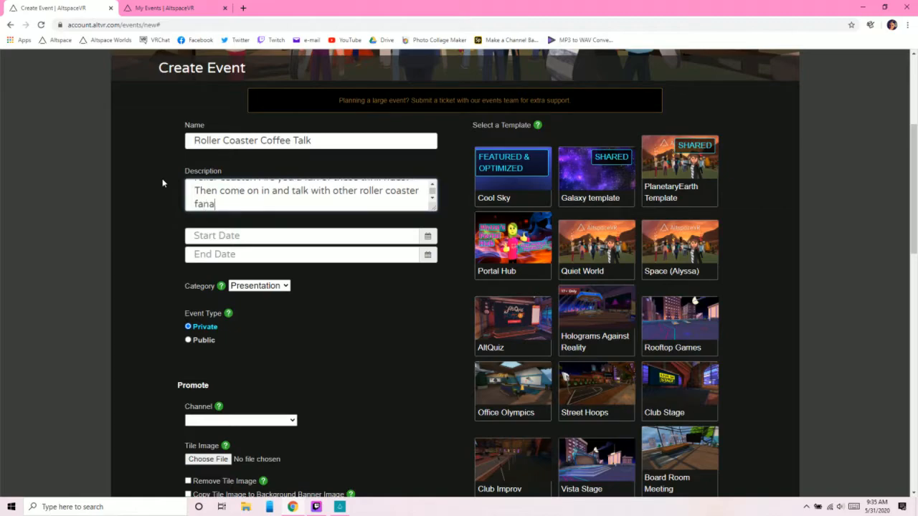
text(tics!)
- Complete the description with "Are you a fan of these thrill rides? Then come on in and talk with other roller coaster fanatics!" and enlarge its box
drag(431, 205, 437, 241)
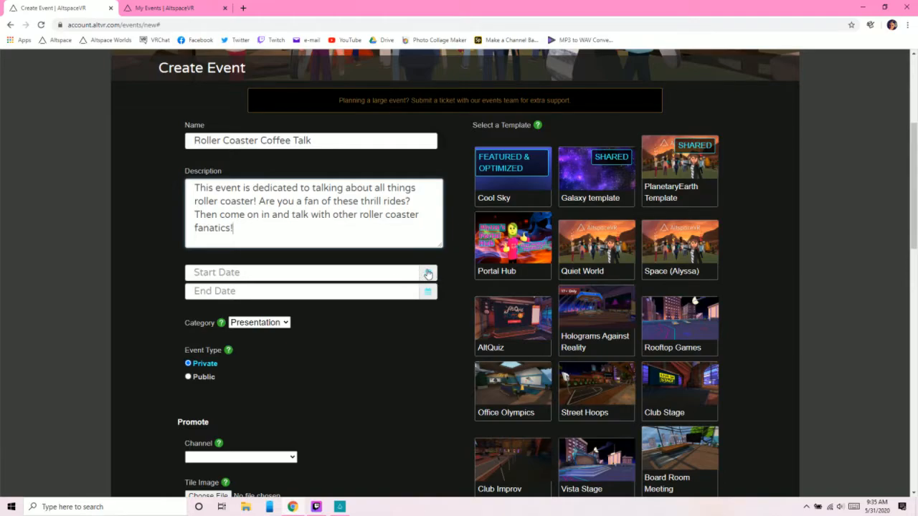
- Set the event's start date to June 12, 2020 in the calendar
click(427, 274)
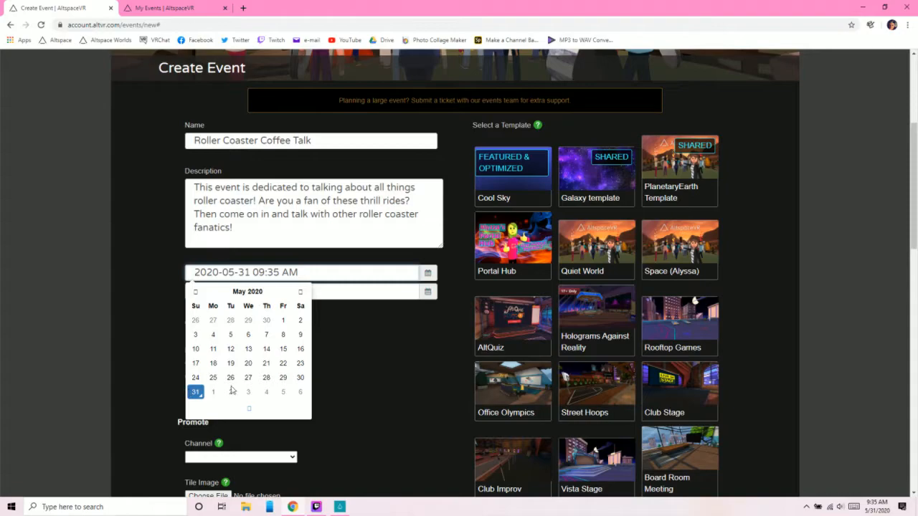
click(301, 292)
click(301, 292)
click(192, 292)
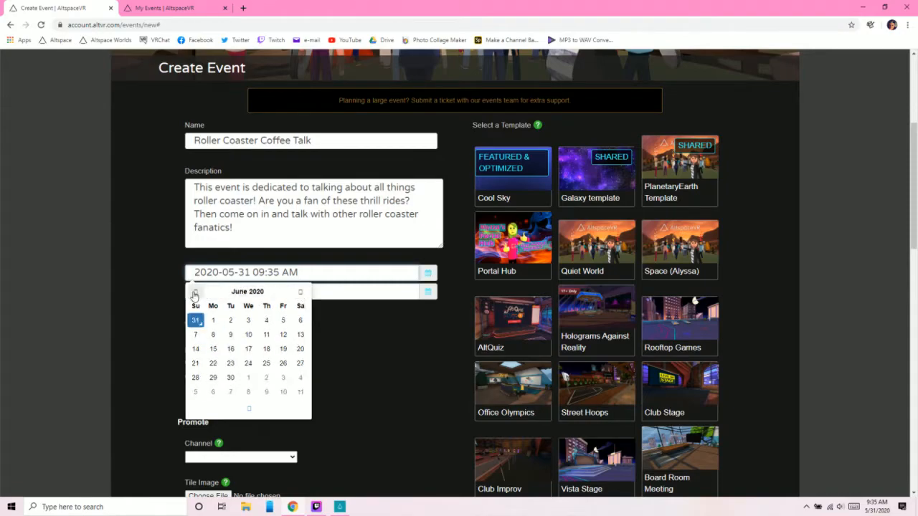
click(284, 336)
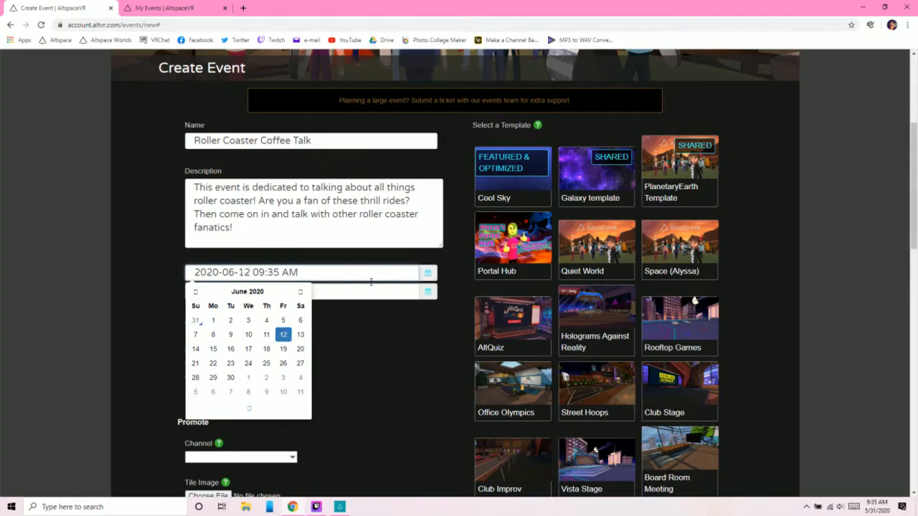
- Set the event's end date to June 12, 2020 and close the calendar
click(429, 295)
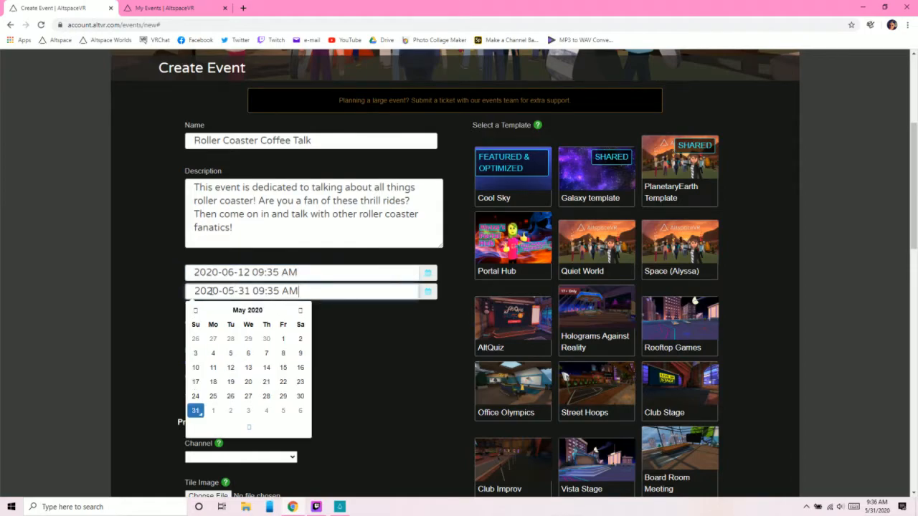
click(301, 311)
click(284, 353)
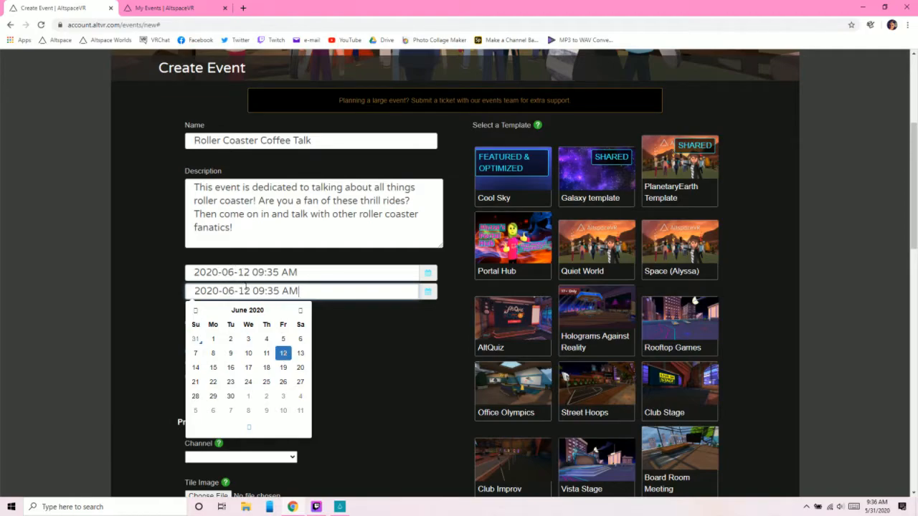
click(354, 336)
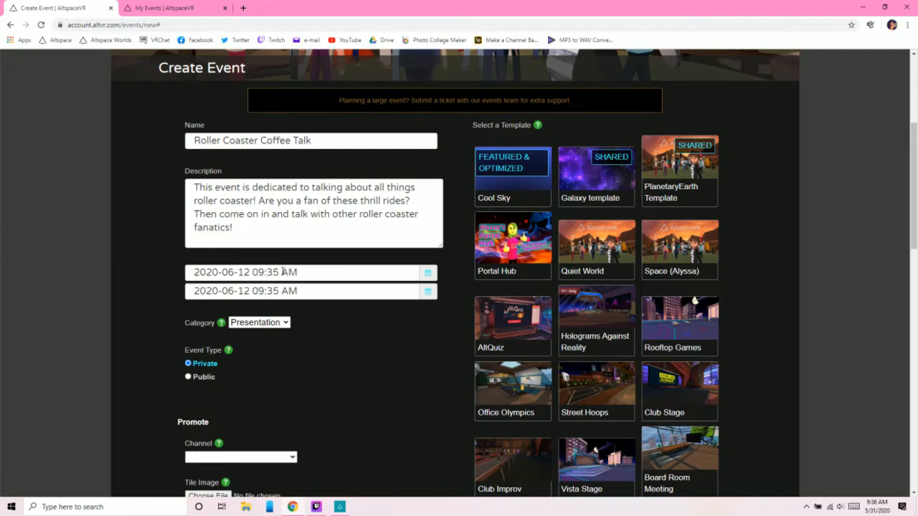
- Change the event's start time to 09:00 AM
click(278, 272)
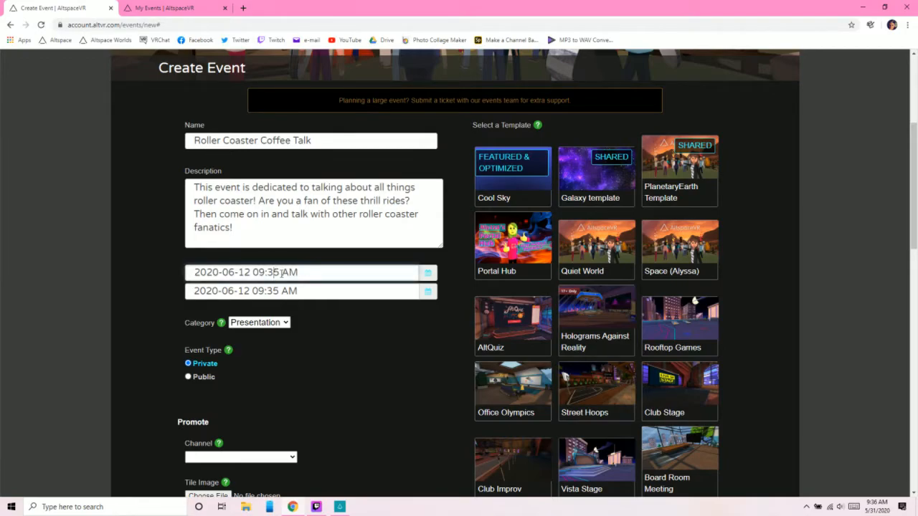
key(BackSpace)
key(BackSpace)
text(00)
- Change the event's end time to 10:00 AM
click(263, 290)
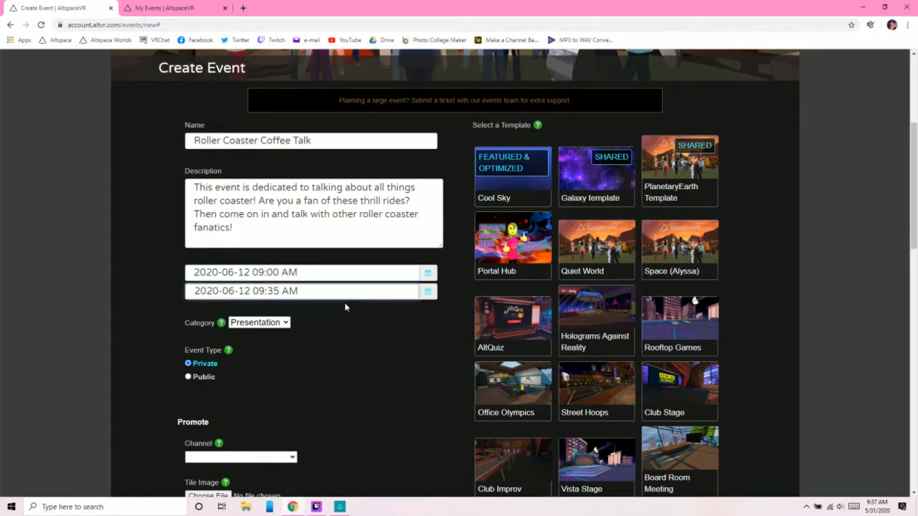
key(BackSpace)
key(BackSpace)
text(10)
key(Right)
key(Right)
key(Right)
key(BackSpace)
key(BackSpace)
text(00)
- Set the event's category to Meetup and its event type to Public
scroll(334, 353, down, 2)
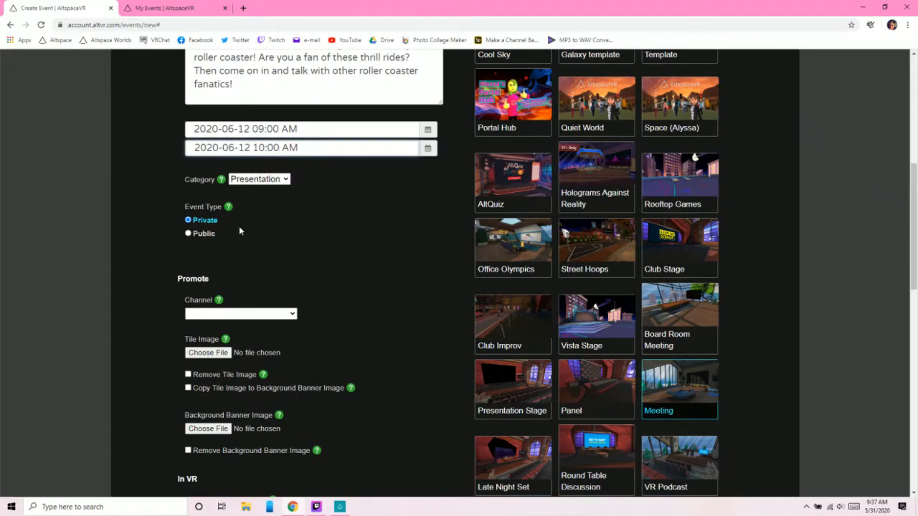
mouse_move(222, 182)
click(256, 180)
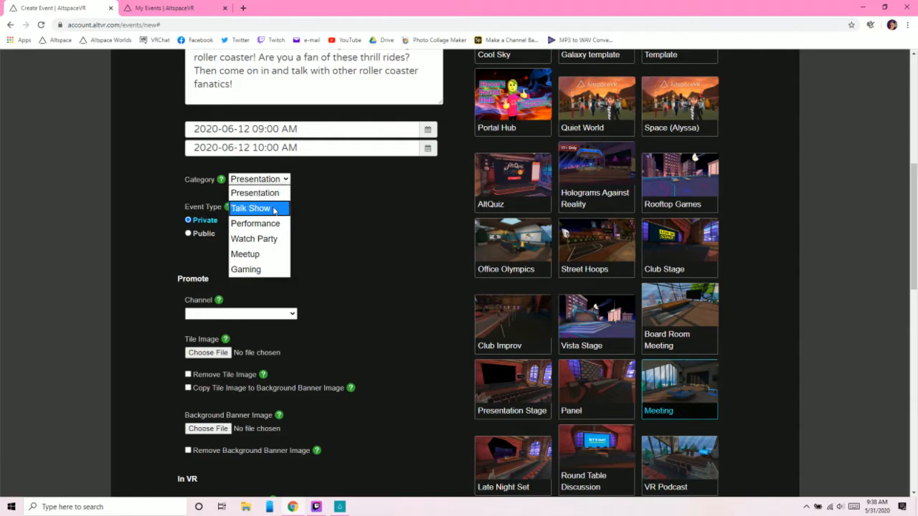
click(263, 257)
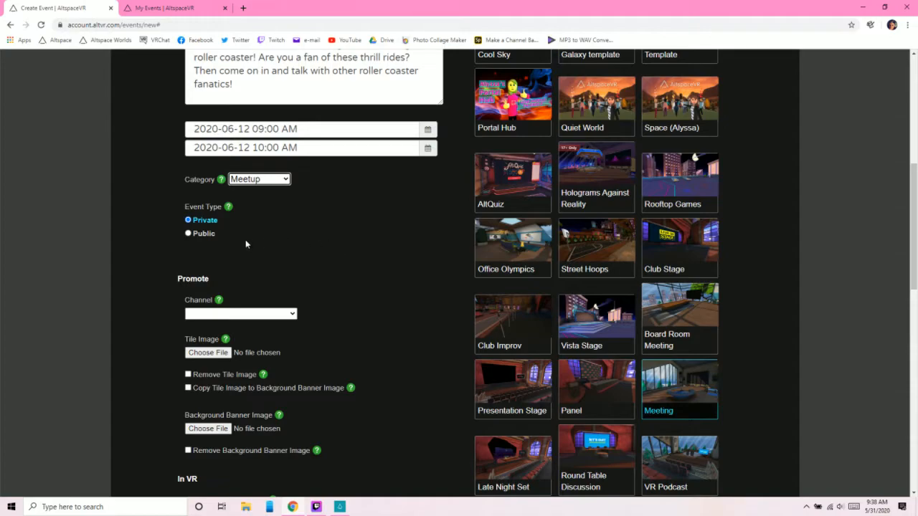
click(189, 235)
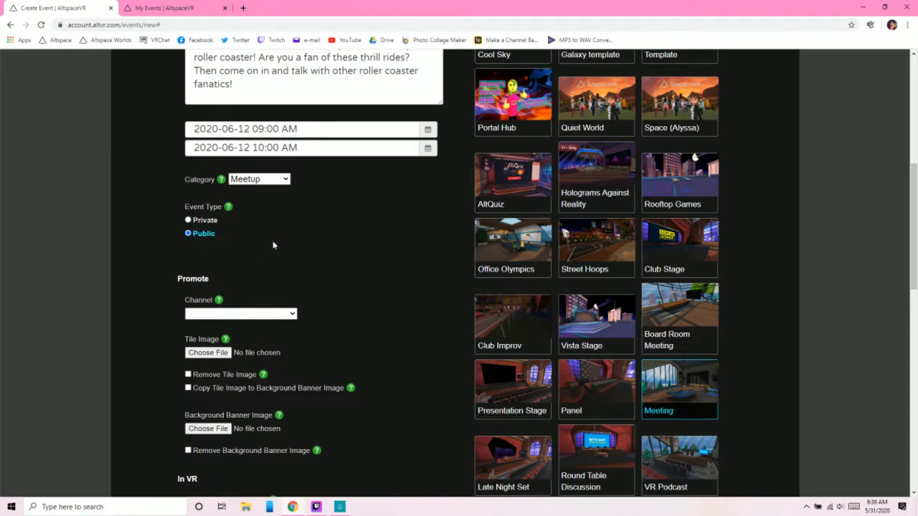
- Review the form's Channel setting and open the past UNPOPULAR OPINIONS event from May 29 to find its channel
scroll(272, 246, down, 2)
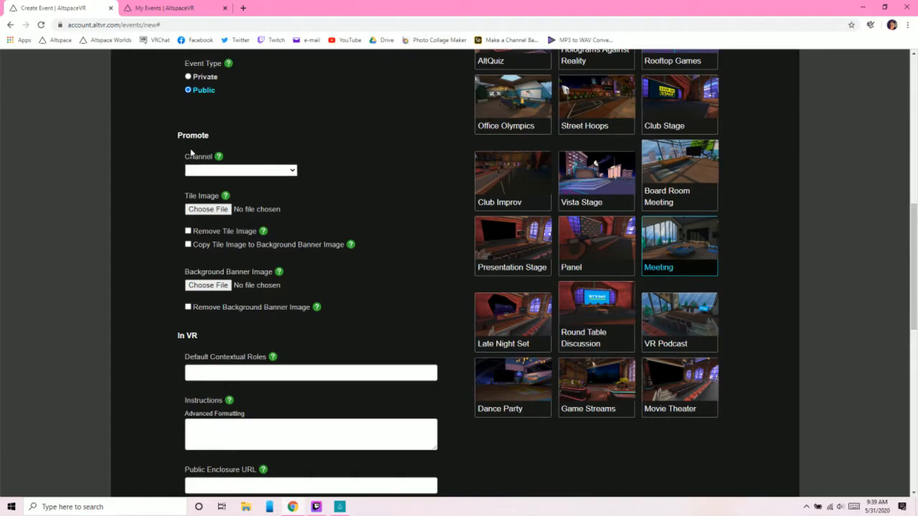
mouse_move(193, 164)
click(165, 8)
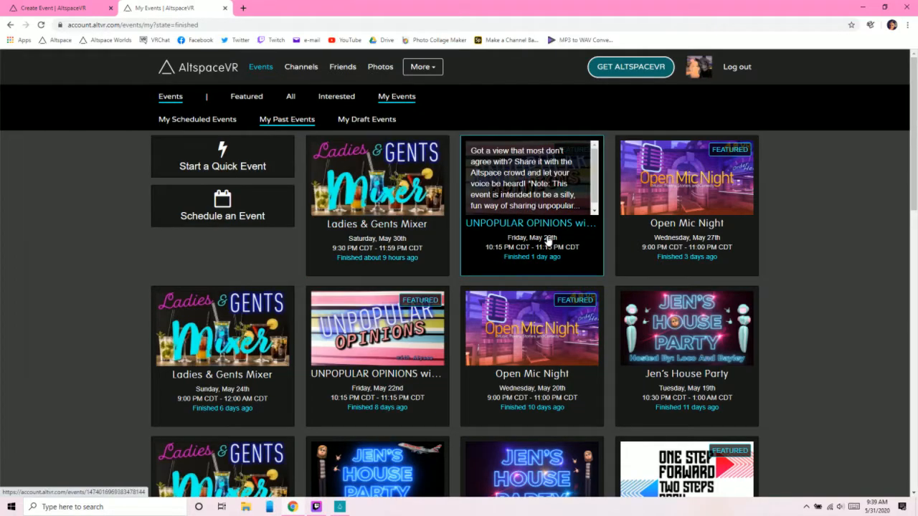
click(531, 224)
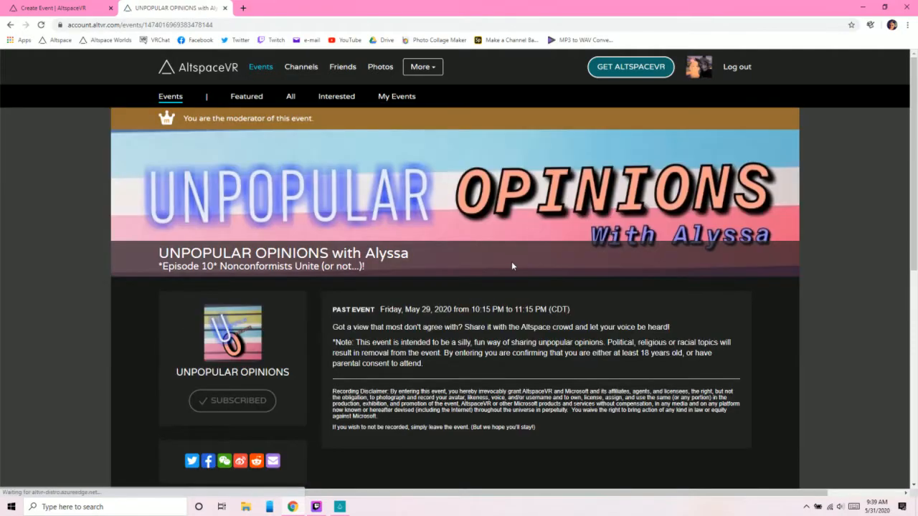
scroll(511, 261, down, 2)
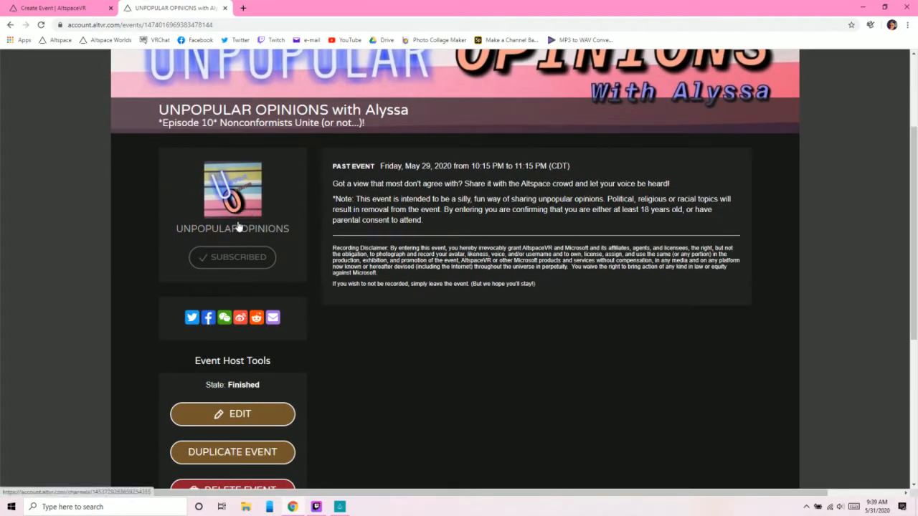
- Examine the UNPOPULAR OPINIONS channel page, go back to the past events list, and return to the Promote section of the Create Event form
click(236, 212)
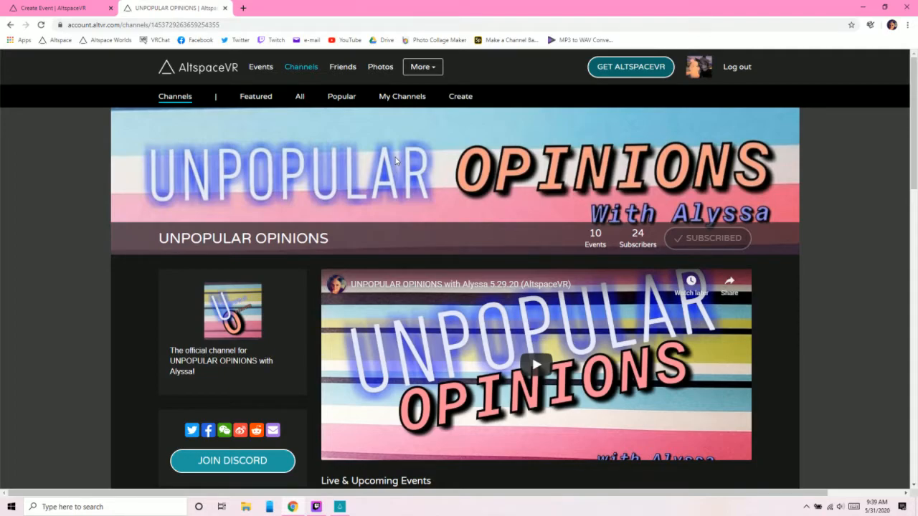
scroll(480, 183, down, 3)
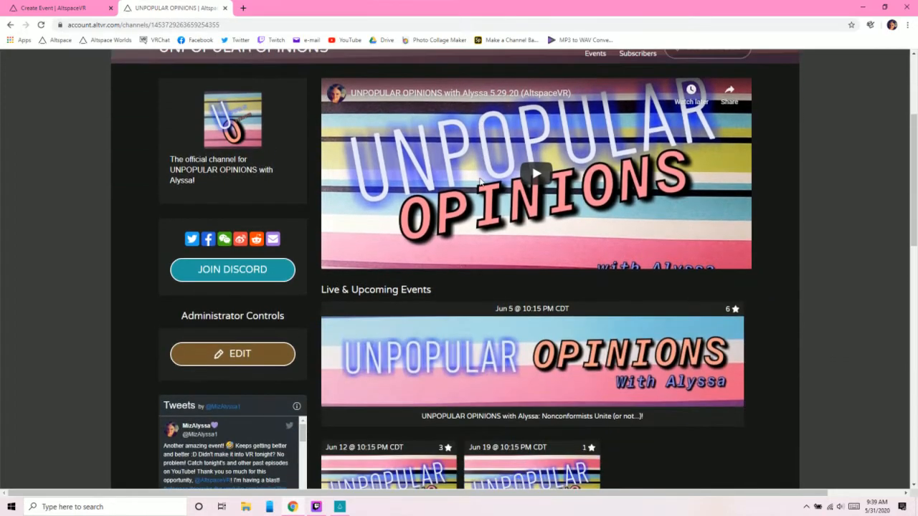
scroll(481, 183, up, 3)
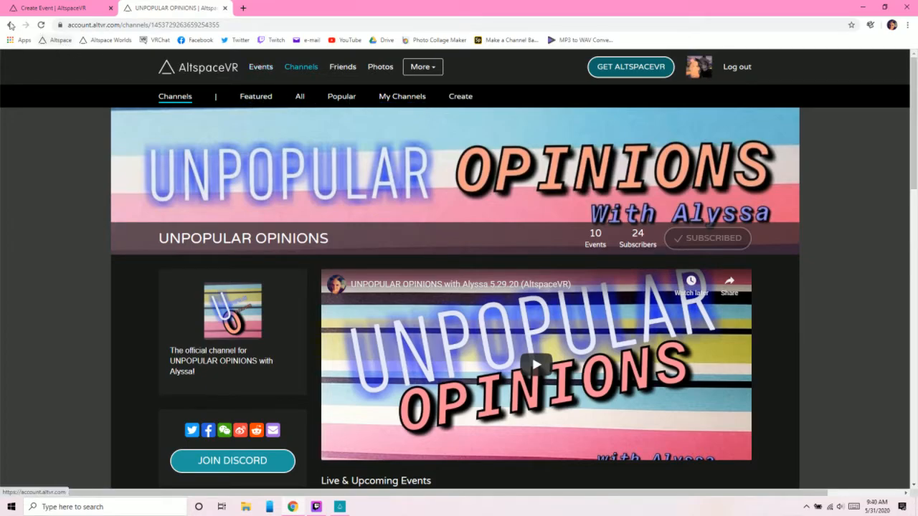
click(10, 26)
click(9, 29)
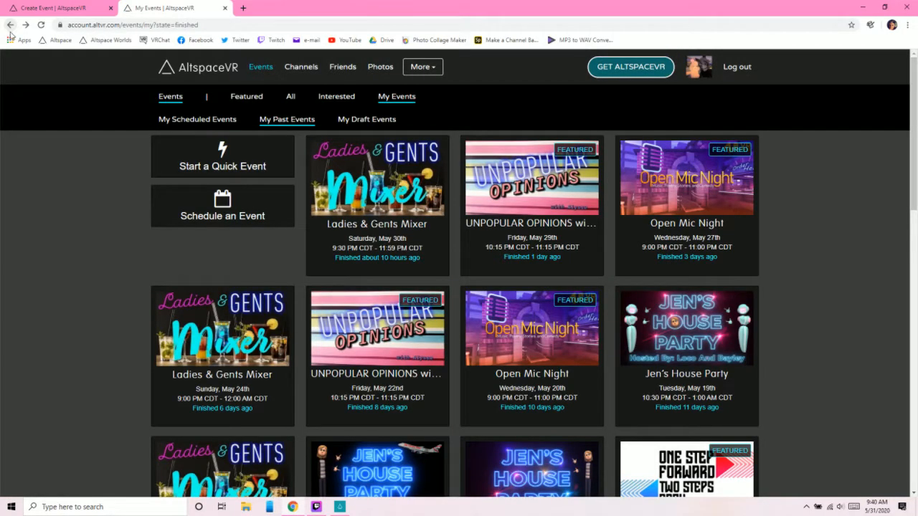
click(45, 6)
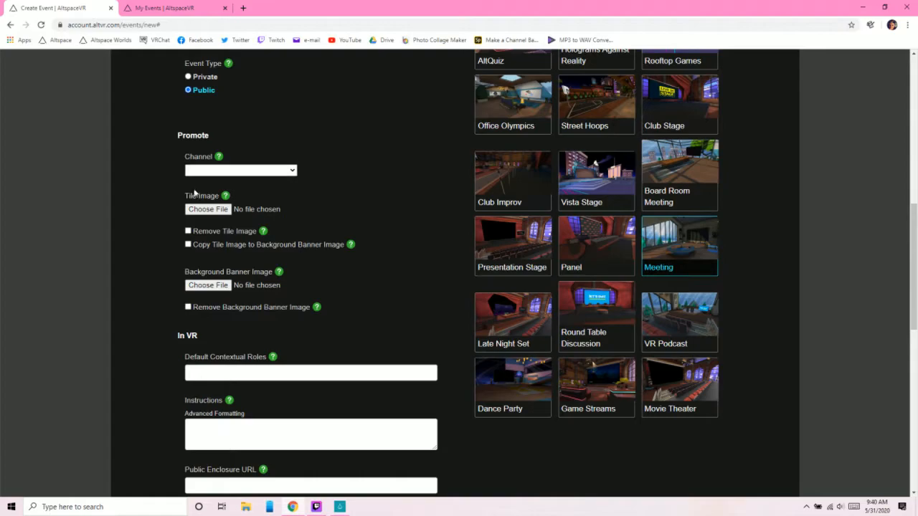
scroll(185, 196, down, 1)
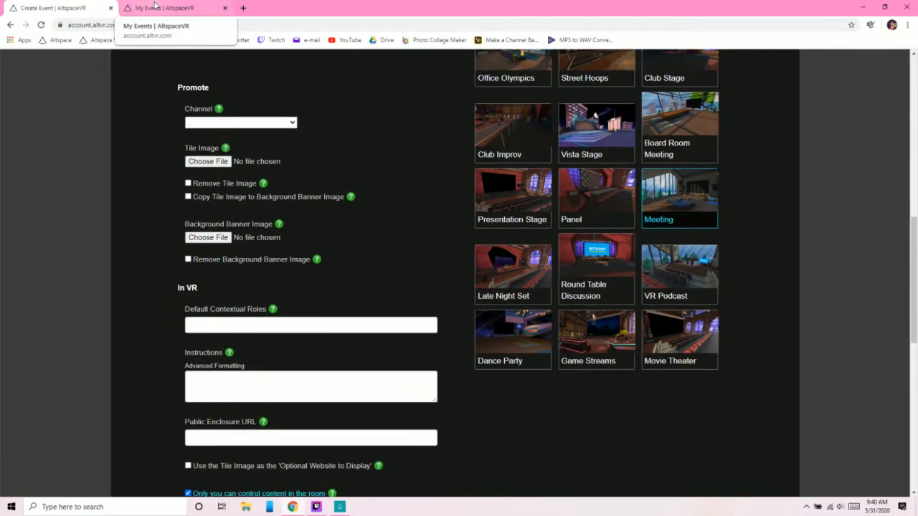
- Check the tile images on the past events list, and set the new event's Tile Image to rc2.jpg from the Altspace Tutorials folder
click(154, 7)
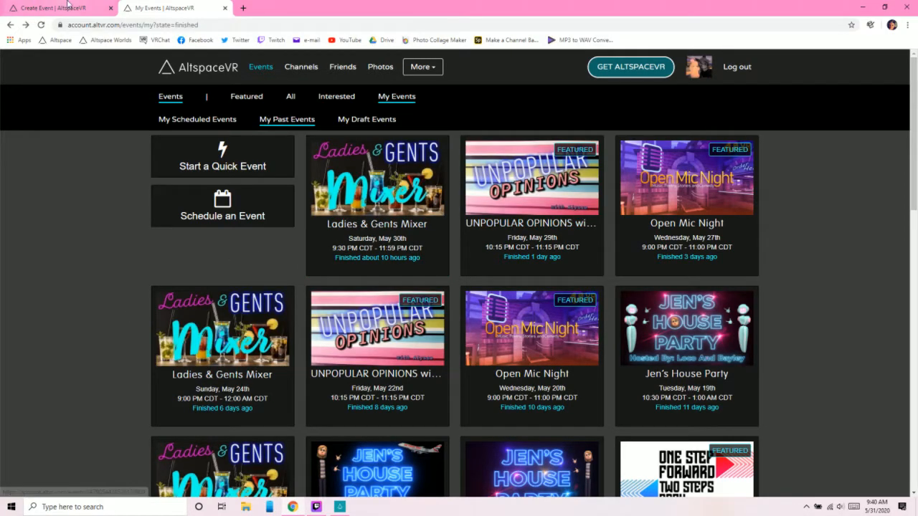
click(34, 4)
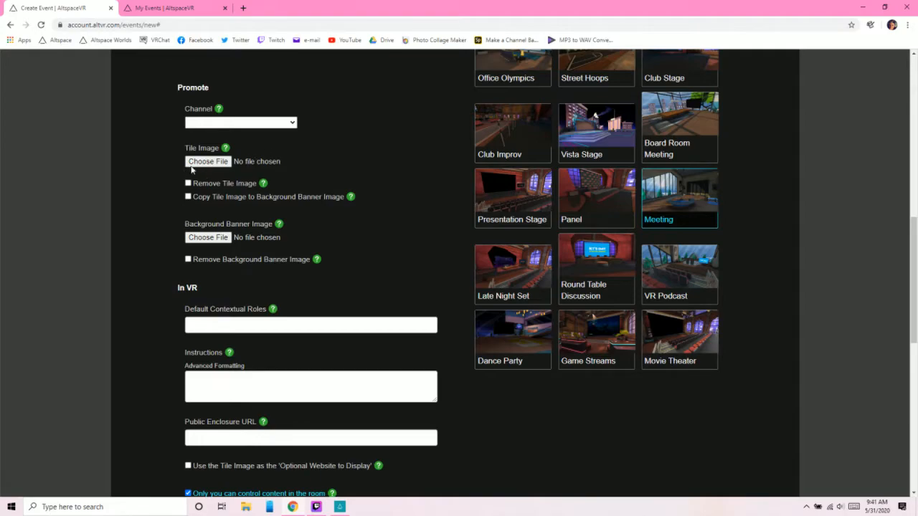
click(216, 165)
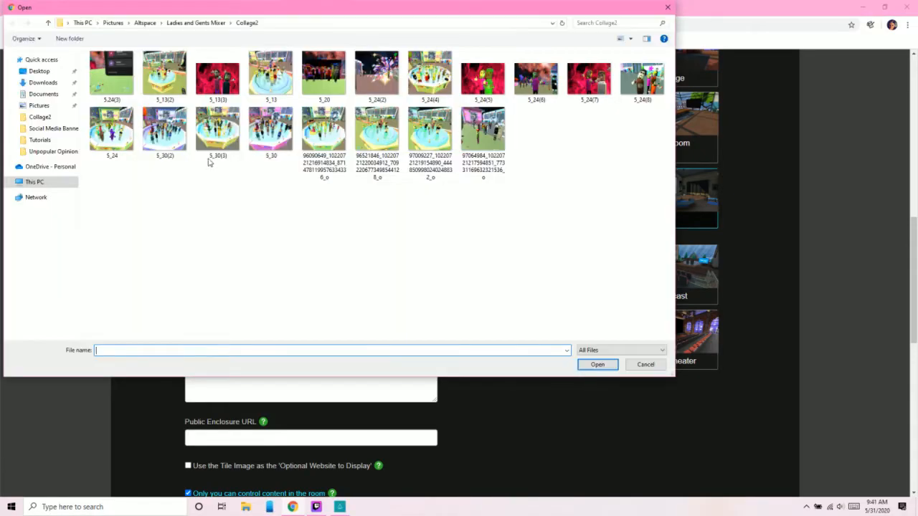
click(144, 24)
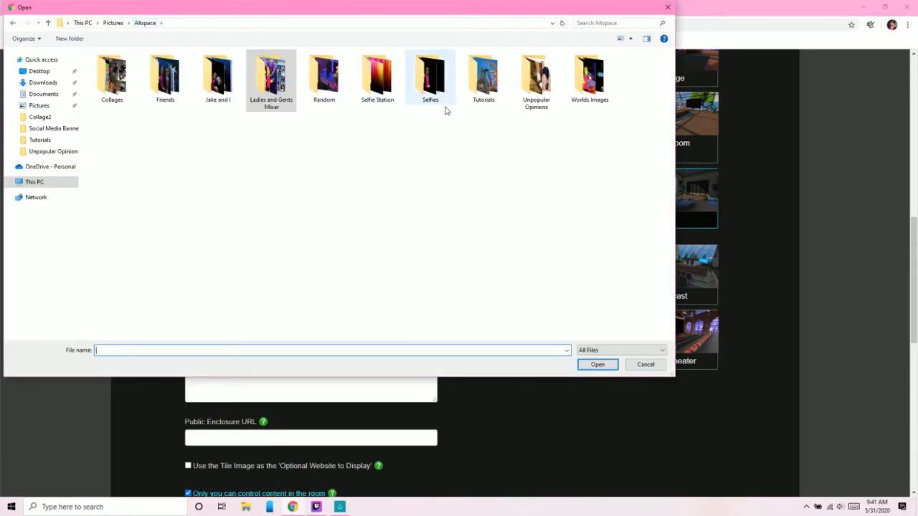
double_click(480, 91)
double_click(164, 85)
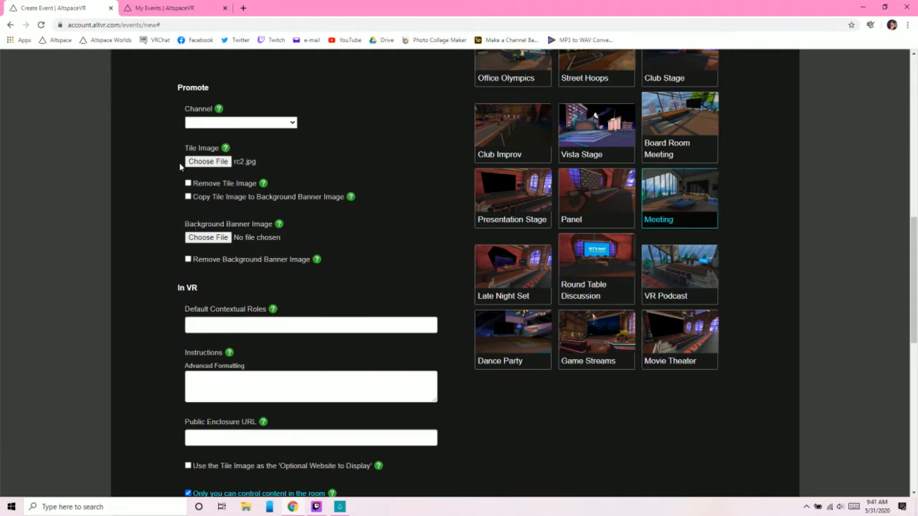
- Switch to the AltspaceVR app, examine the event tiles under My Events, and return to the Create Event form in the browser
mouse_move(225, 149)
mouse_move(280, 227)
click(165, 8)
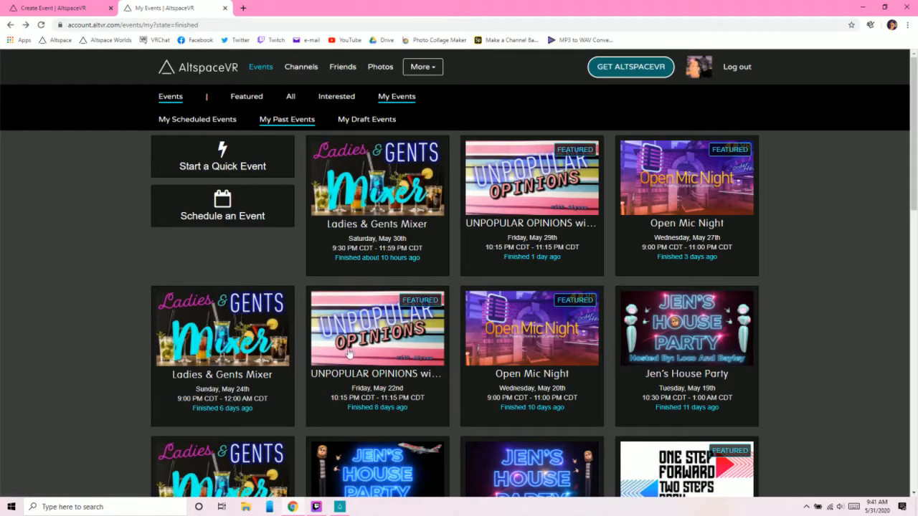
click(340, 507)
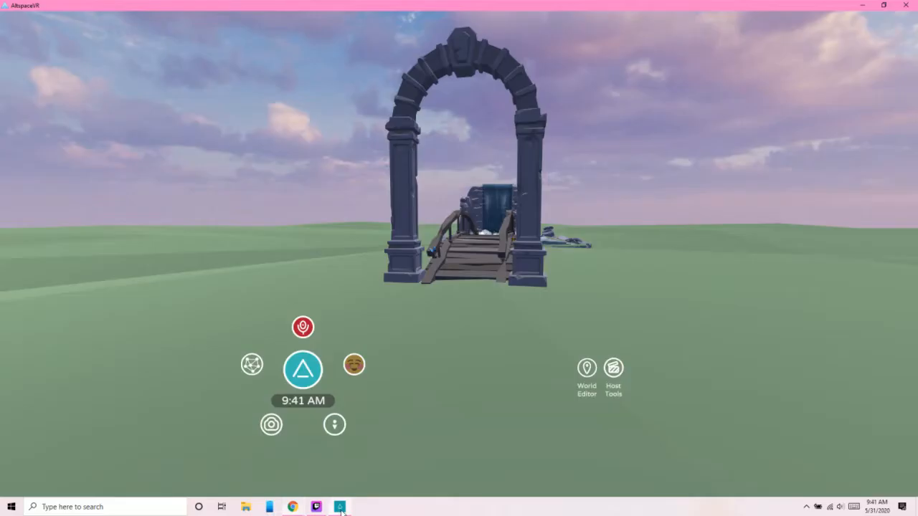
click(303, 369)
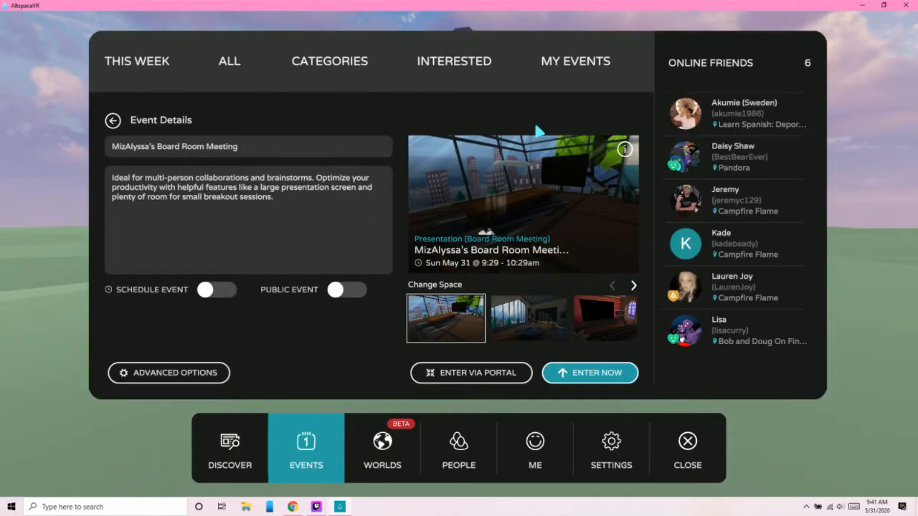
click(584, 65)
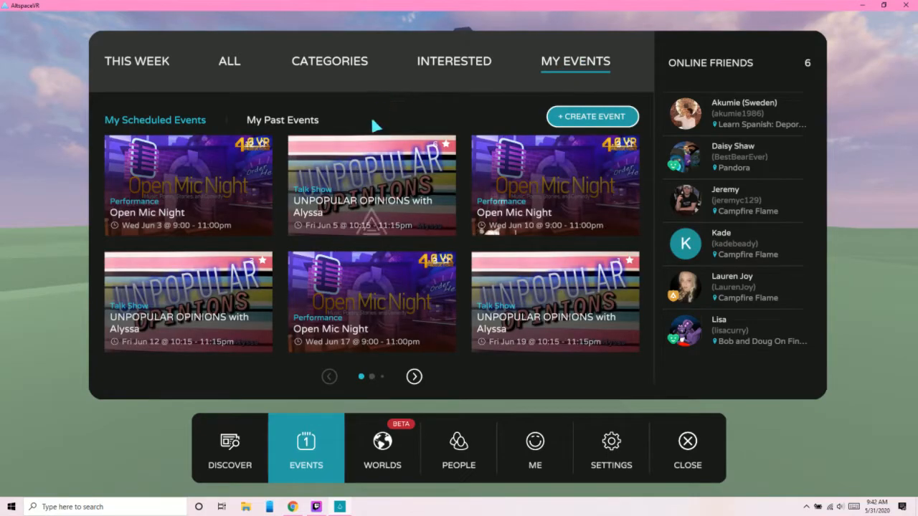
mouse_move(500, 304)
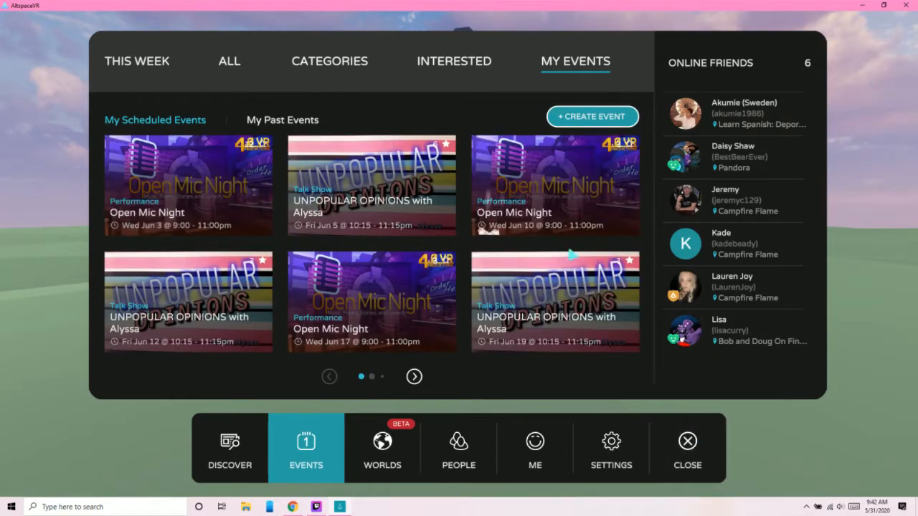
click(689, 448)
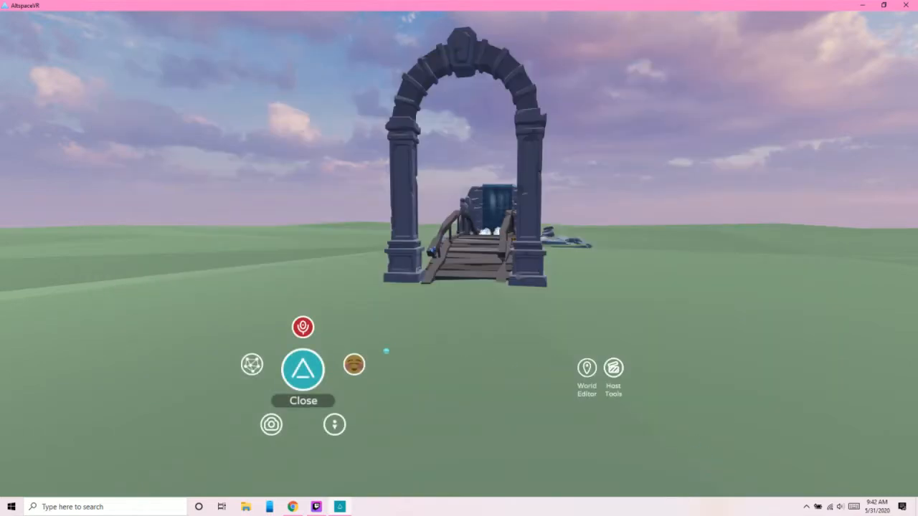
click(293, 507)
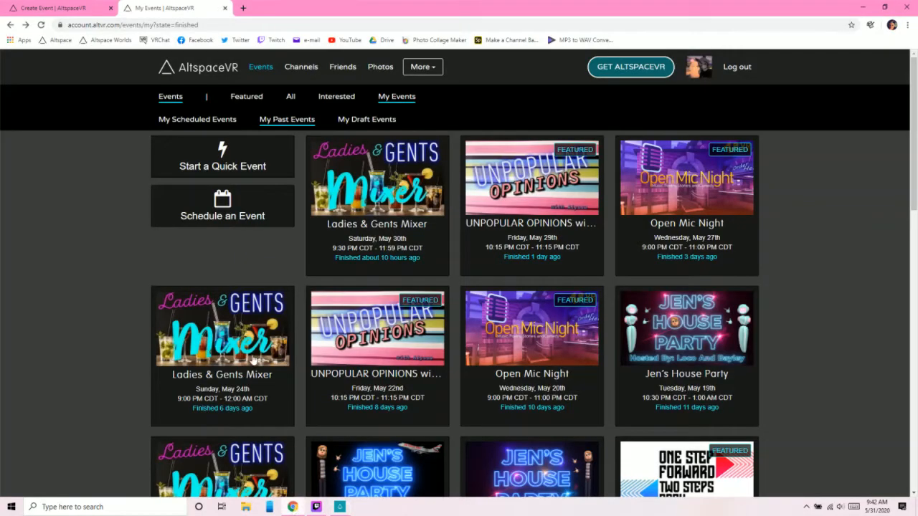
click(29, 6)
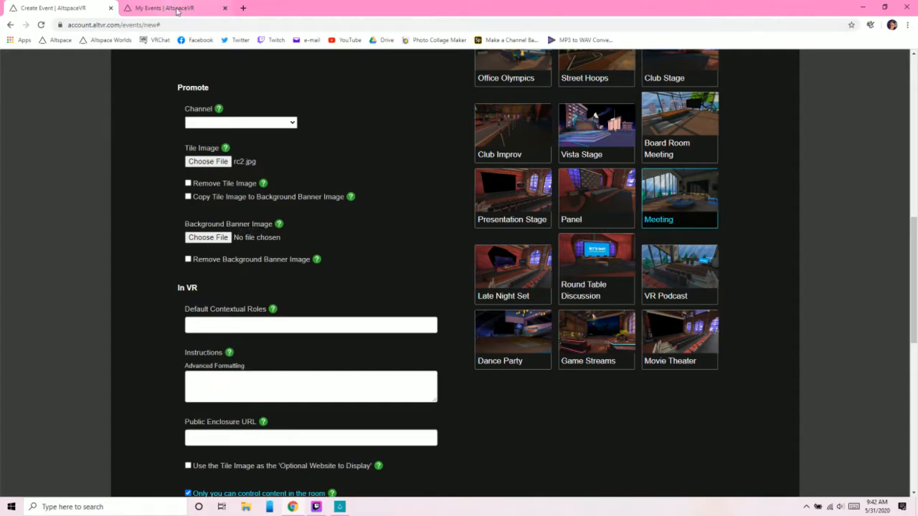
- Examine the background banner on the May 29 UNPOPULAR OPINIONS event page against its past-events tile, and return to the Create Event form
click(177, 10)
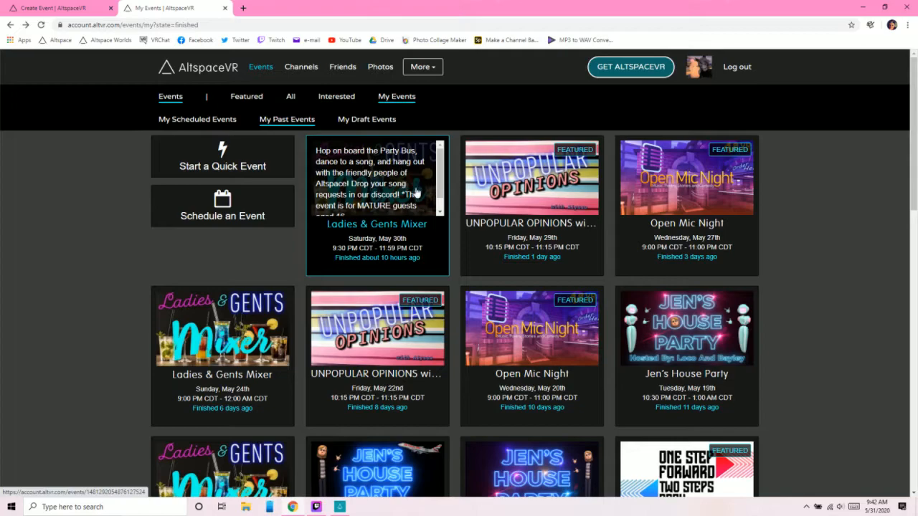
click(485, 182)
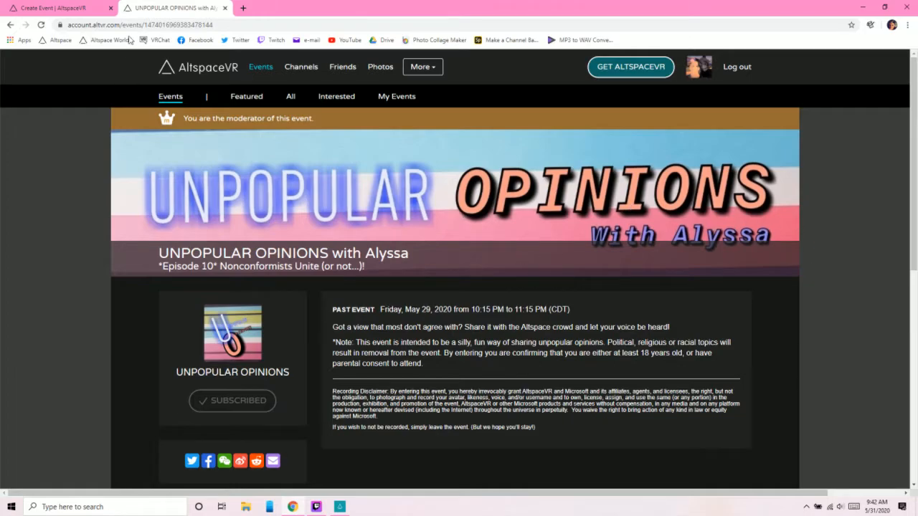
click(86, 9)
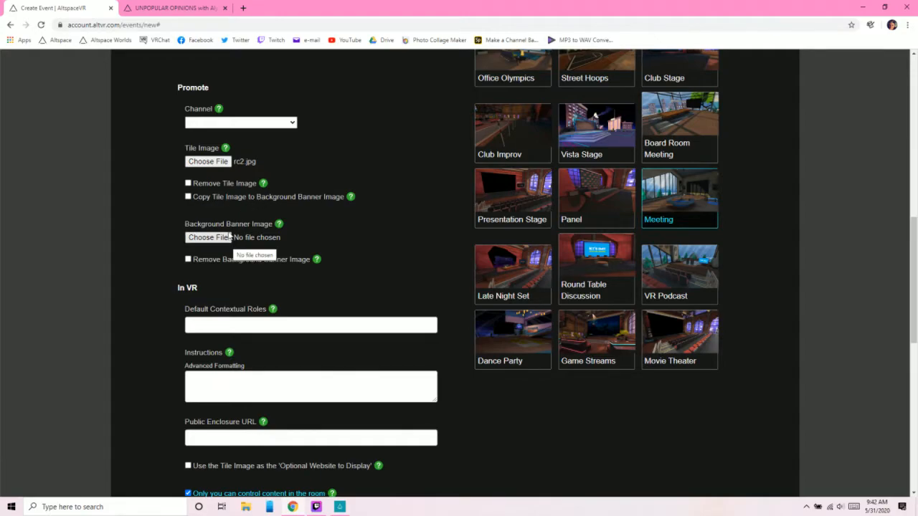
click(167, 10)
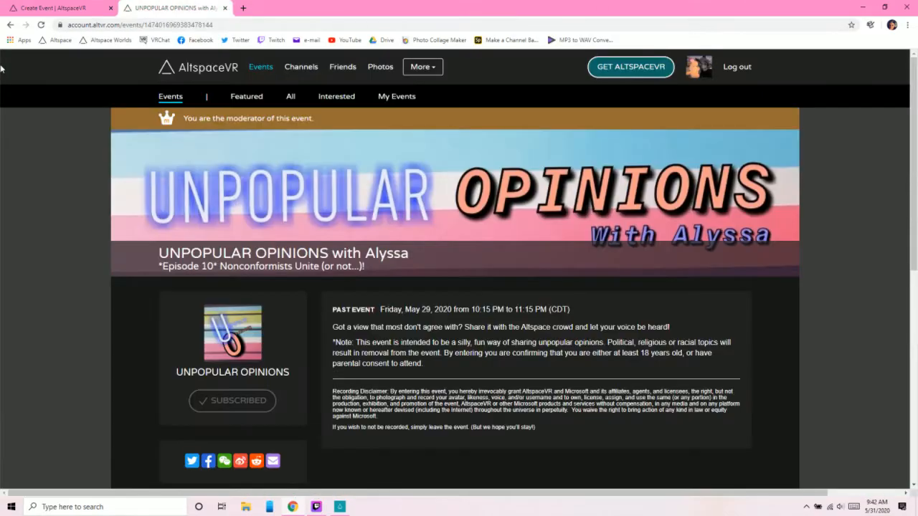
click(11, 25)
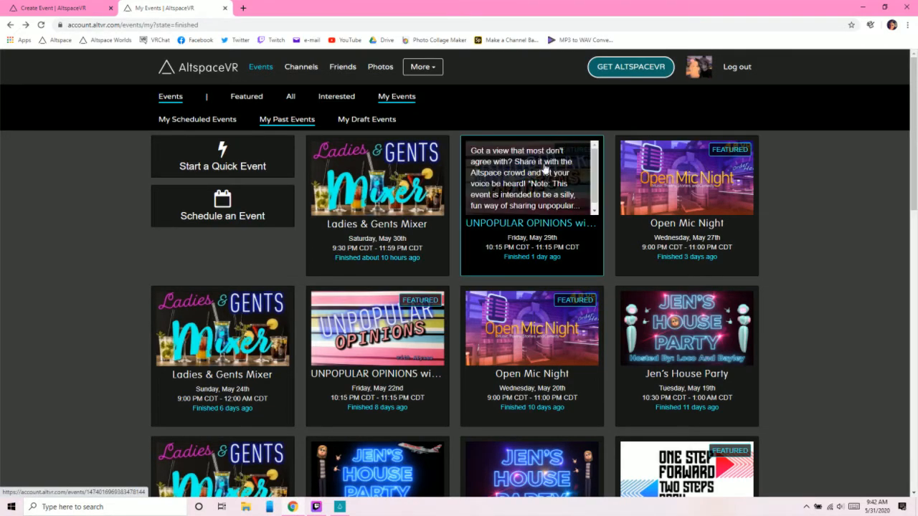
click(547, 203)
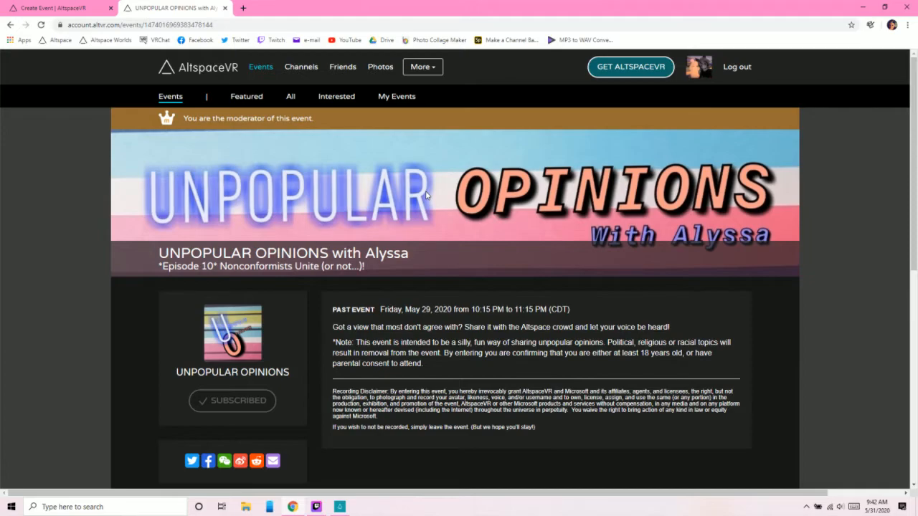
scroll(425, 194, down, 1)
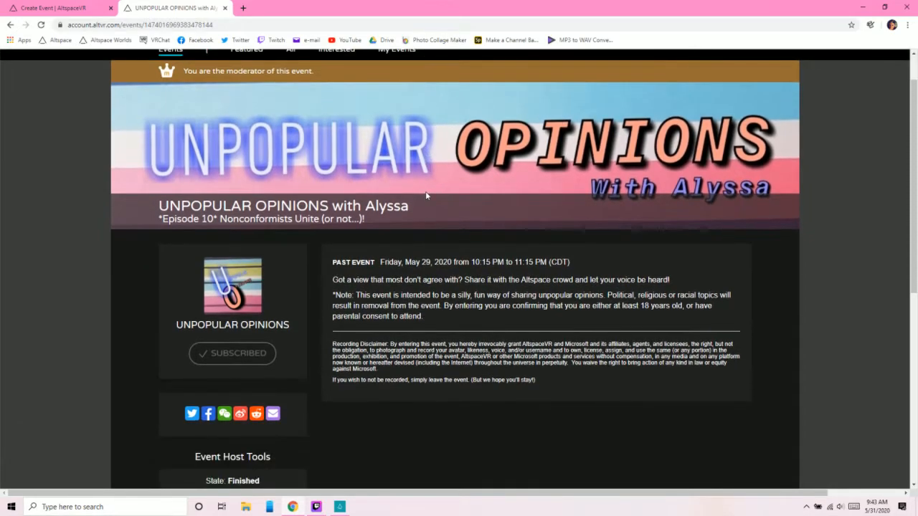
scroll(425, 195, down, 1)
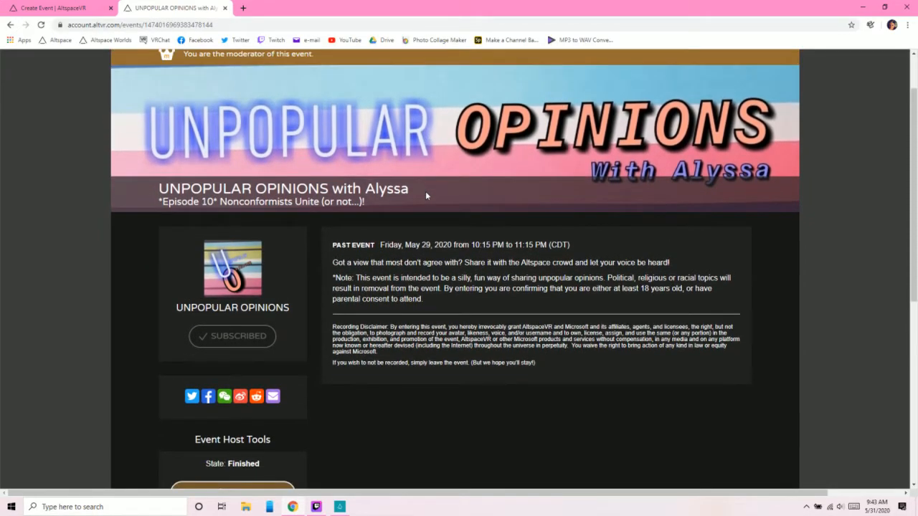
scroll(425, 195, up, 1)
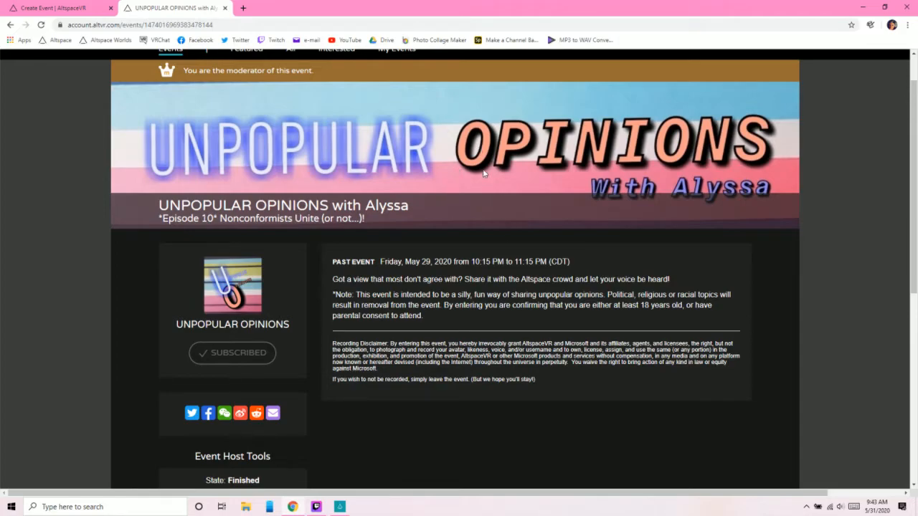
scroll(431, 212, down, 4)
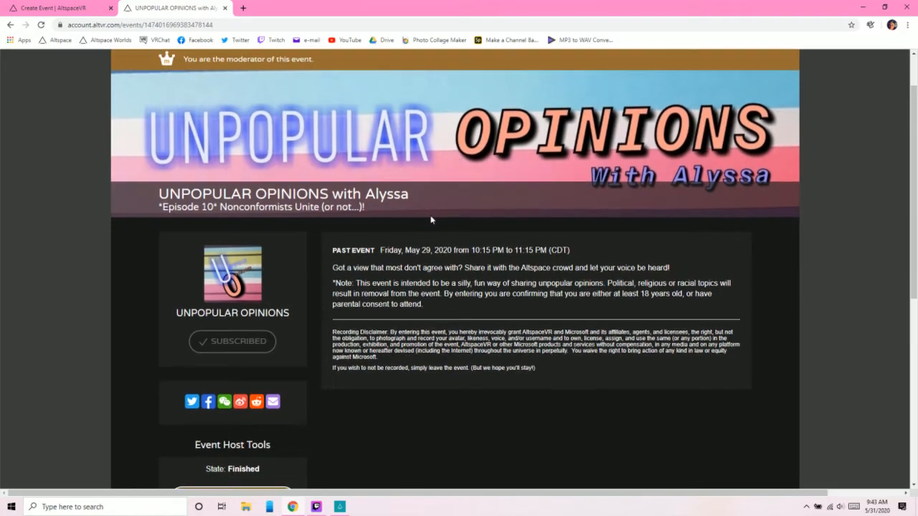
scroll(433, 215, down, 1)
scroll(429, 216, up, 5)
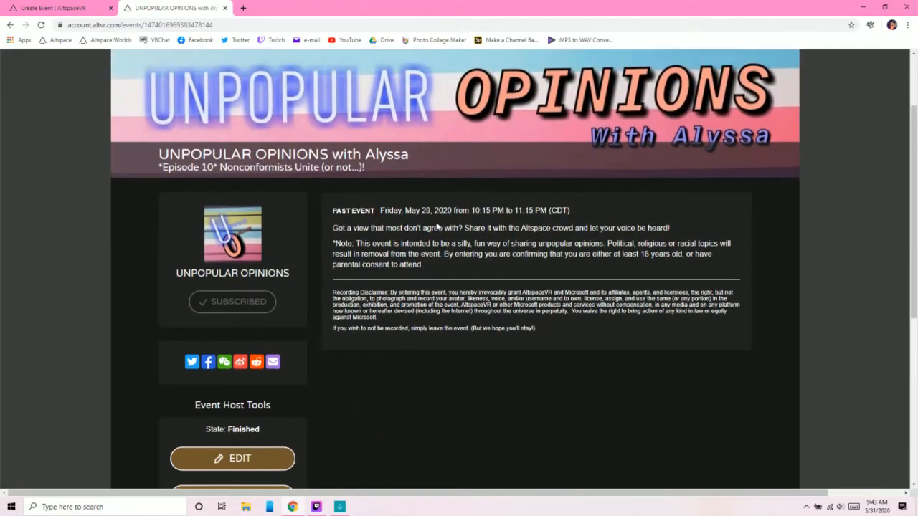
scroll(436, 225, up, 2)
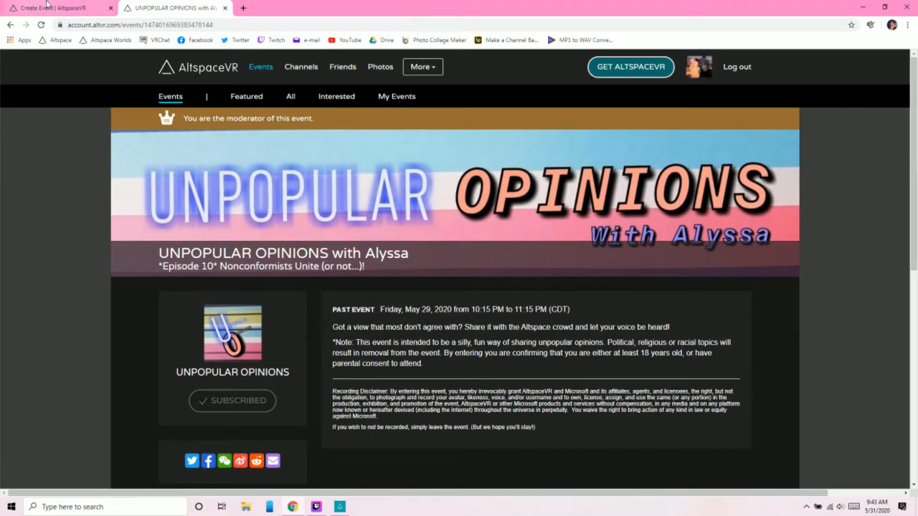
click(23, 5)
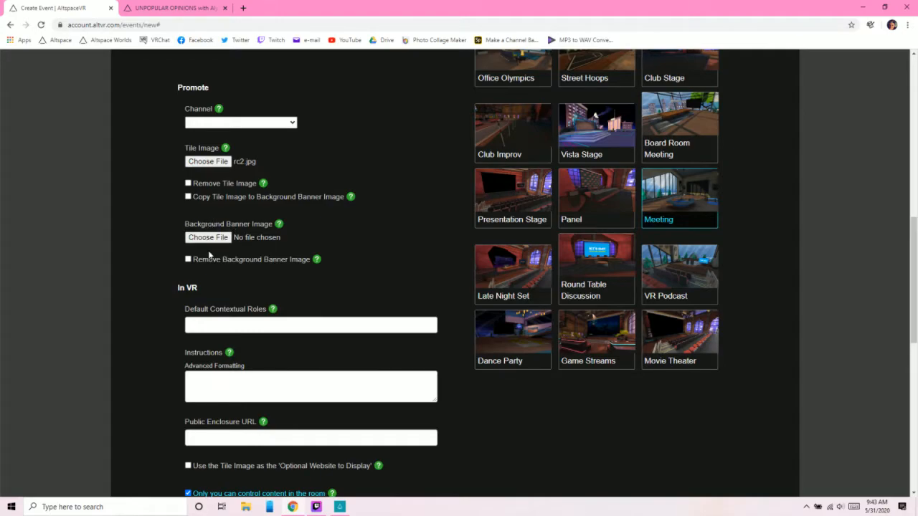
- Set the event's Default Contextual Roles to megaphone_only in the In VR section
scroll(217, 277, down, 2)
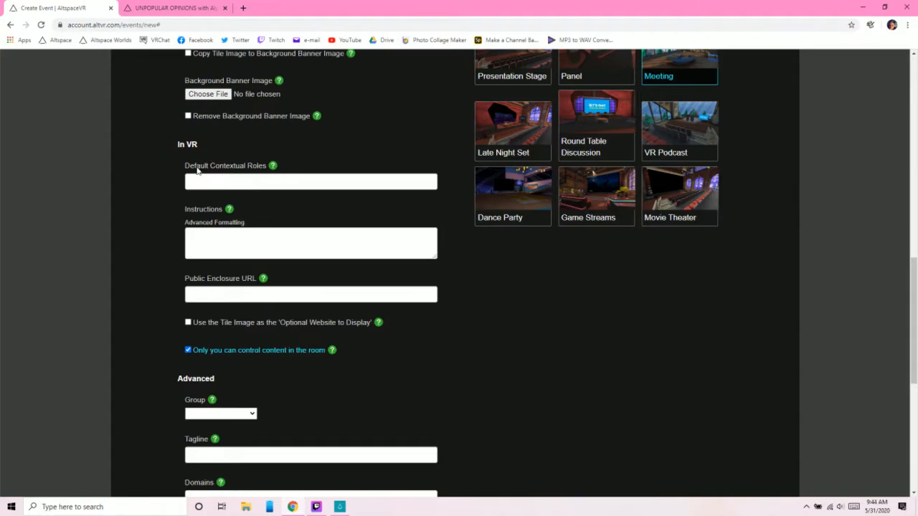
click(248, 180)
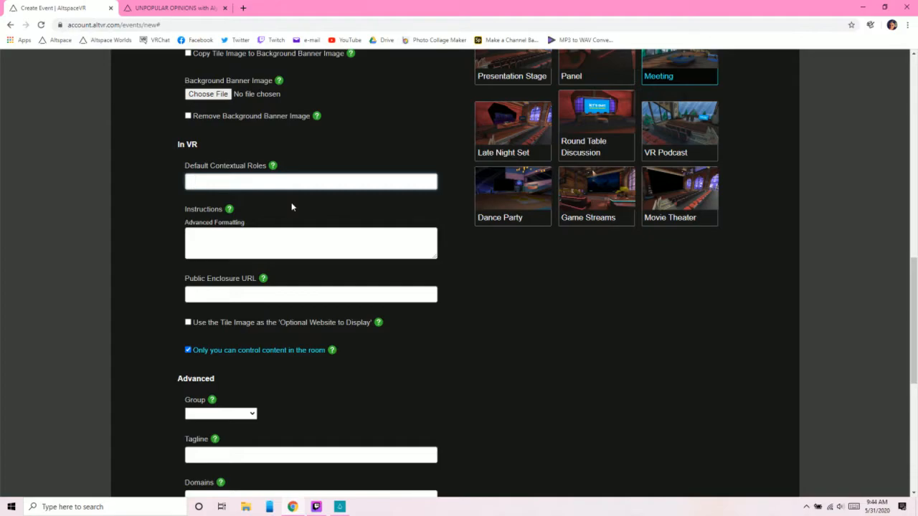
text(megaphone_only)
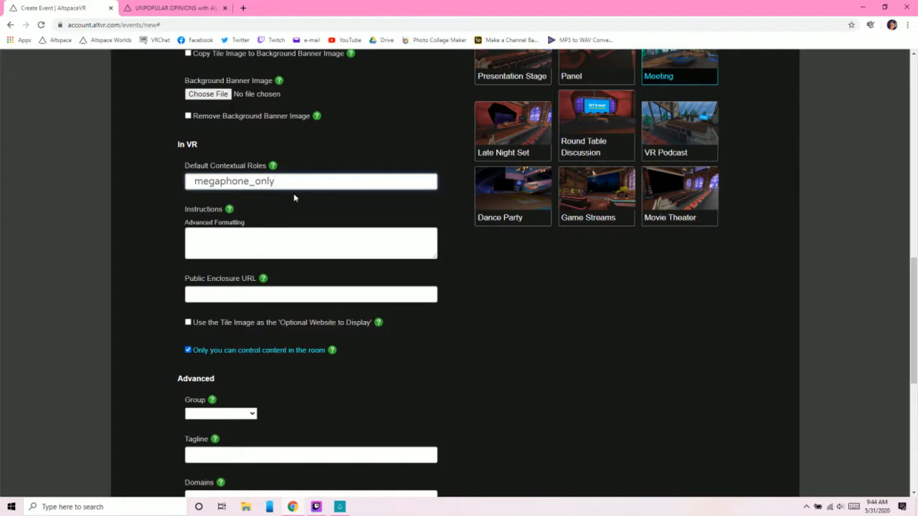
- Enter the event's Instructions as "Welcome to my event! Feel free to discuss roller coasters with us!"
click(222, 243)
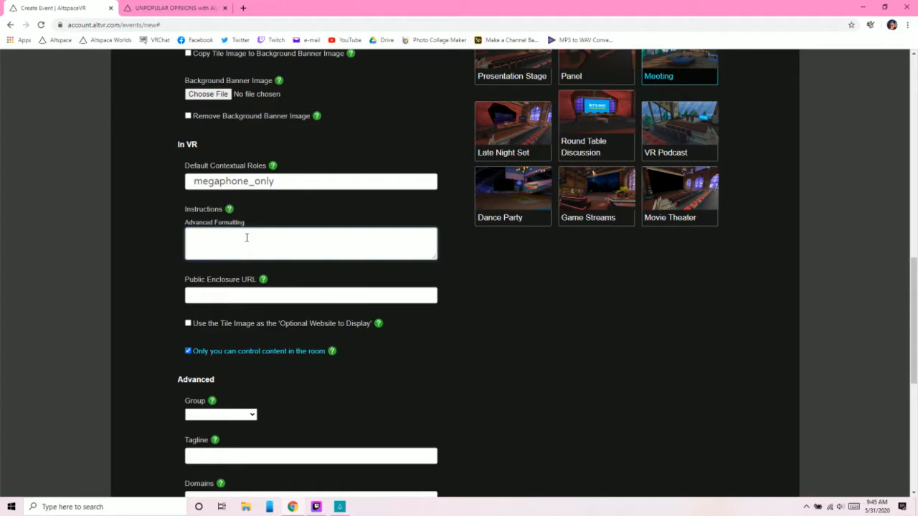
text(Welcome to my event! Feel )
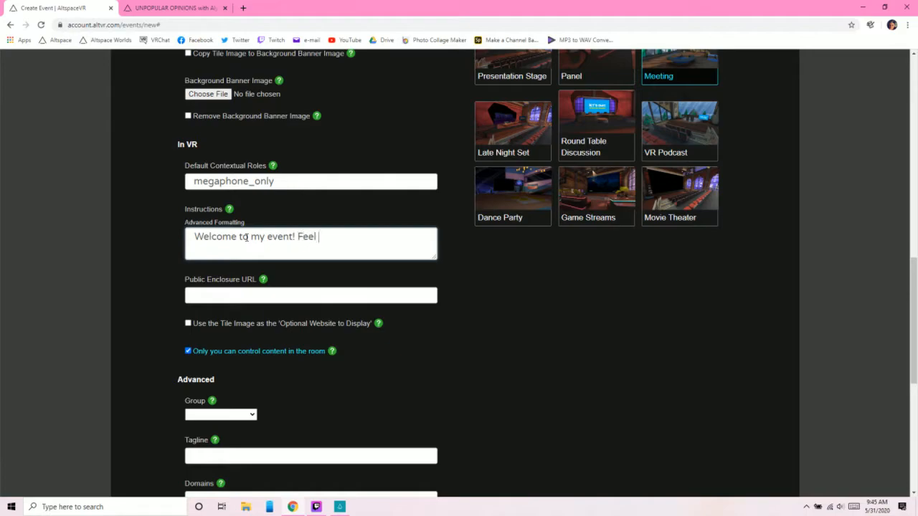
text(free to discuss rolle)
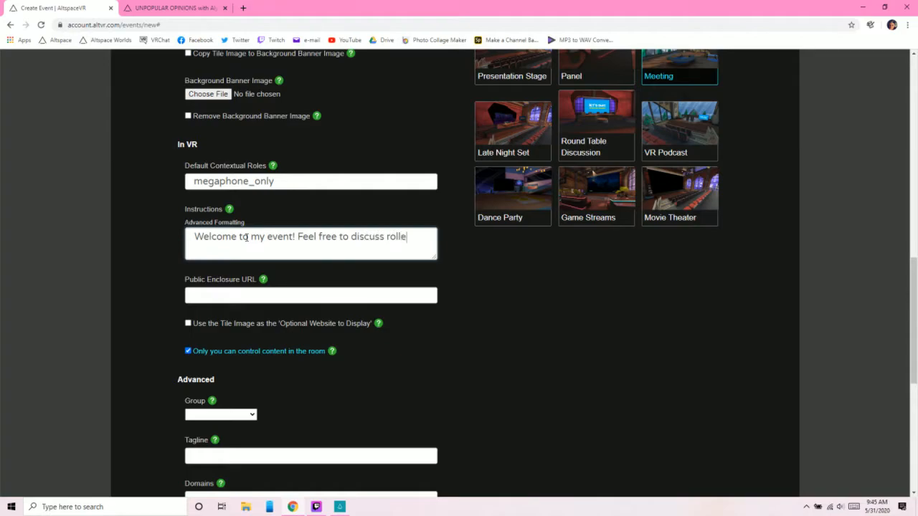
text(r coasters with us)
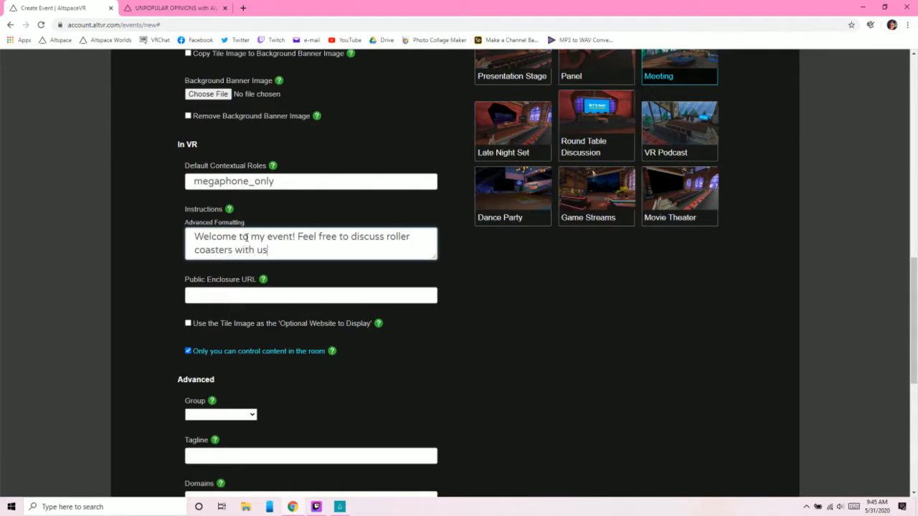
text(!)
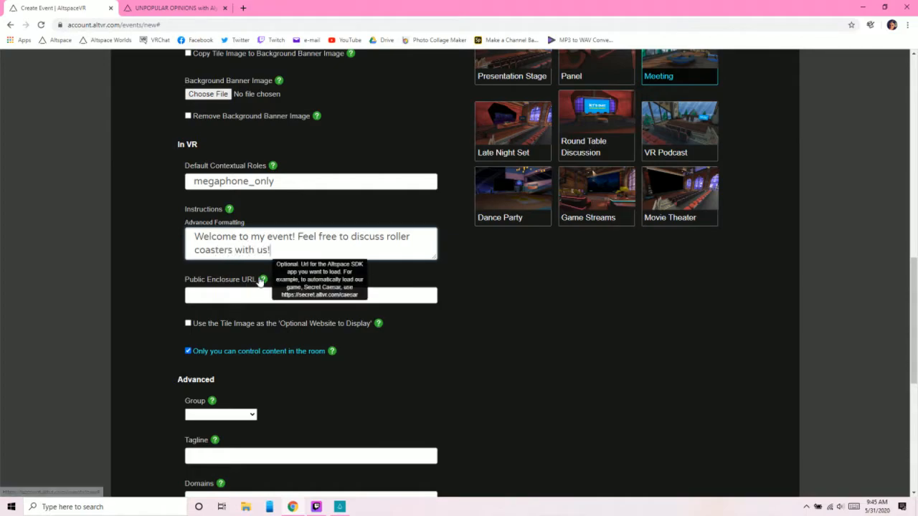
scroll(296, 254, down, 2)
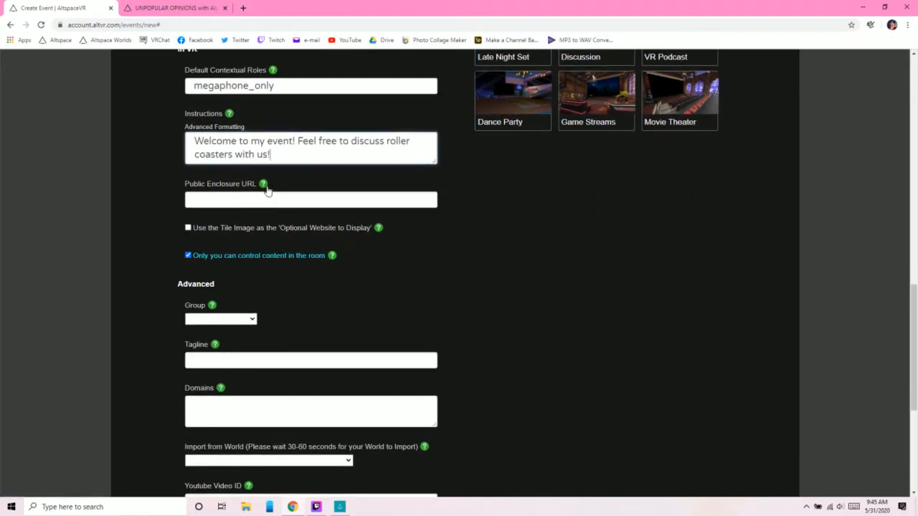
- Read the help notes for Public Enclosure URL and "Only you can control content in the room" in the In VR section
mouse_move(263, 185)
scroll(162, 240, down, 1)
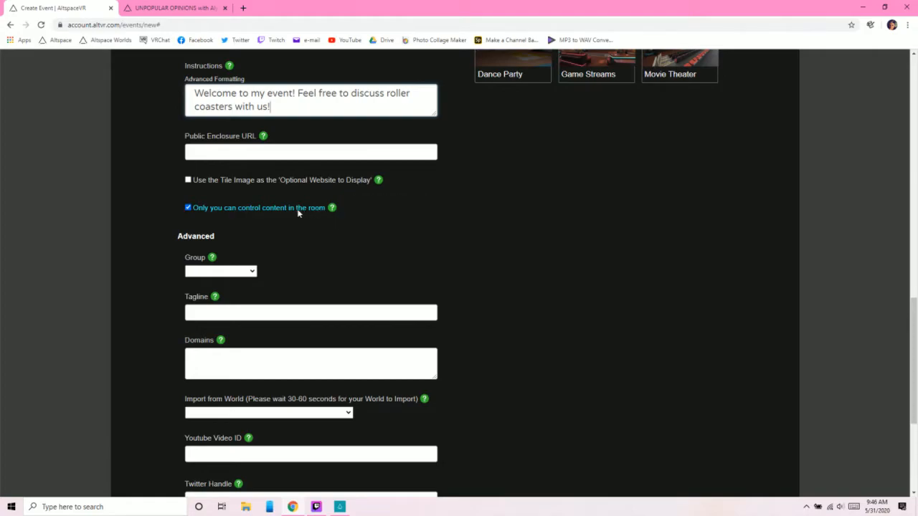
mouse_move(331, 210)
scroll(172, 262, down, 2)
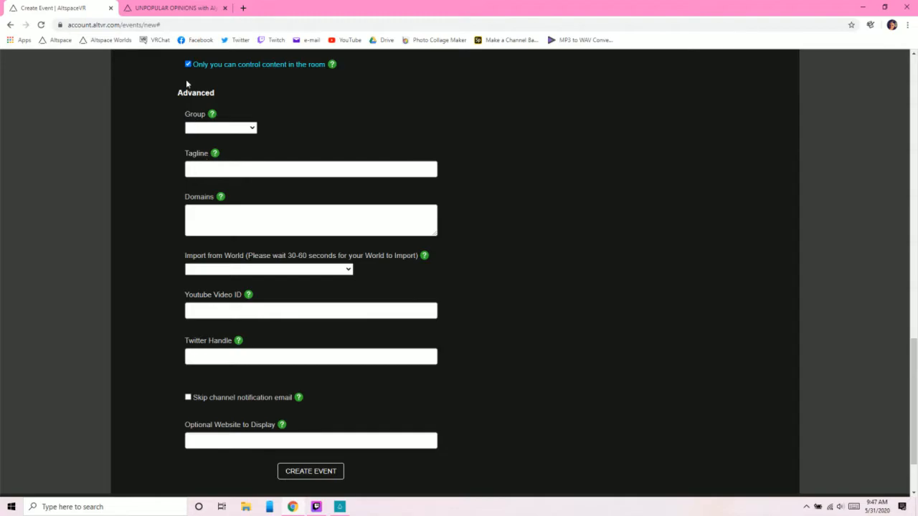
- Examine the tagline beneath the title on the May 29 UNPOPULAR OPINIONS event page
click(175, 10)
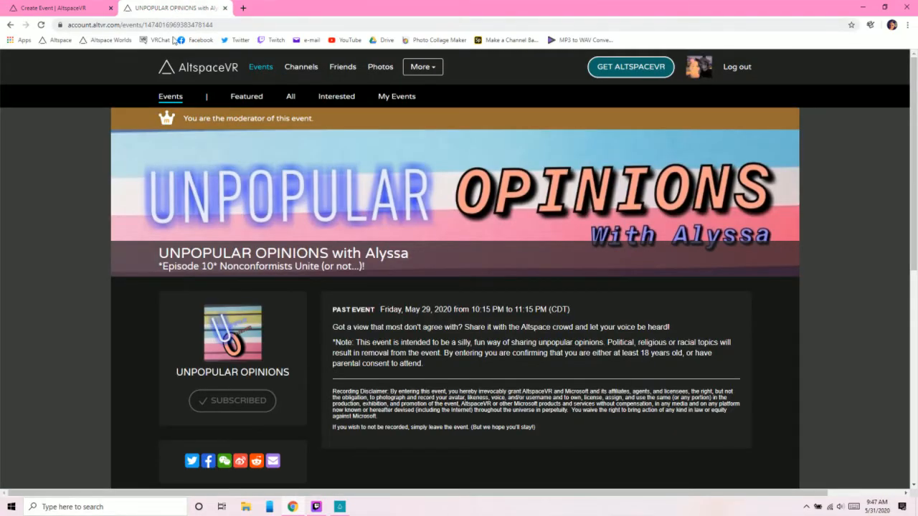
scroll(359, 215, down, 1)
scroll(358, 217, down, 1)
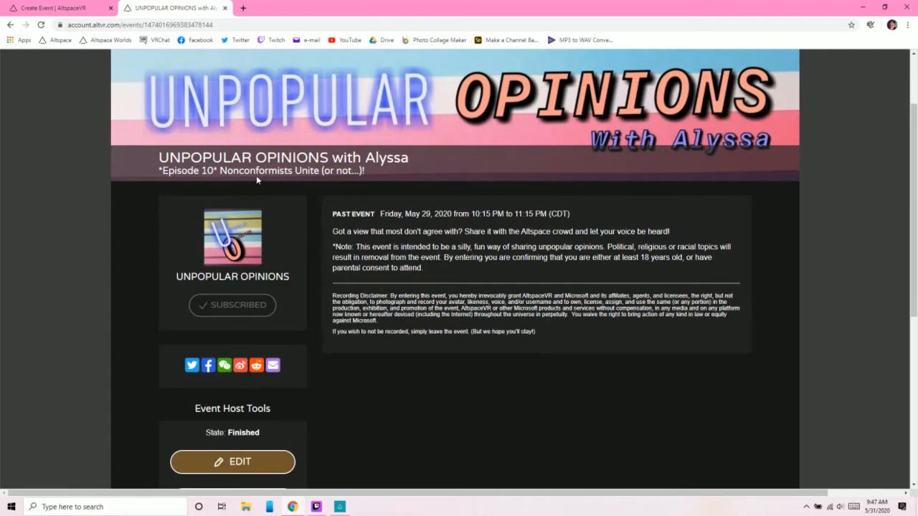
mouse_move(162, 171)
mouse_down()
mouse_move(373, 172)
mouse_move(167, 171)
mouse_up()
drag(176, 172, 153, 170)
click(154, 171)
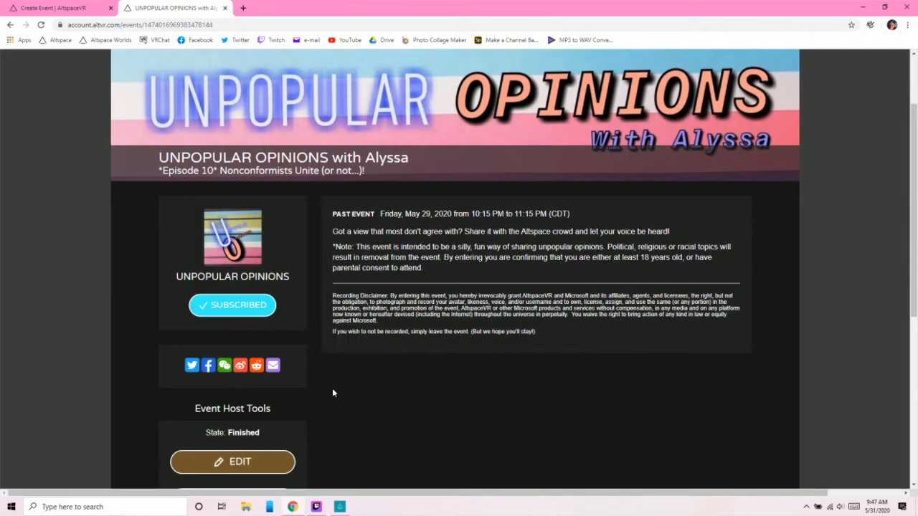
- Switch to the AltspaceVR app to view the June 5 UNPOPULAR OPINIONS event details, and return to the Create Event form in the browser
click(341, 507)
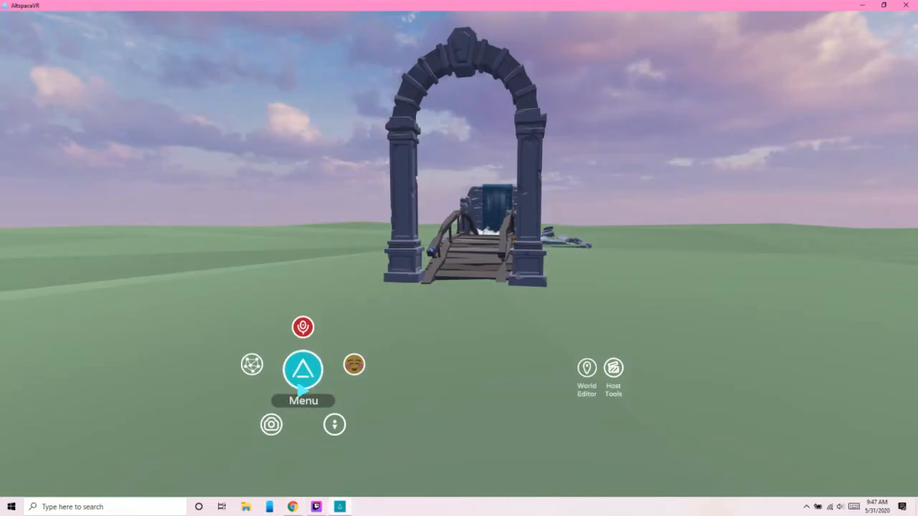
click(302, 369)
mouse_move(381, 173)
click(422, 179)
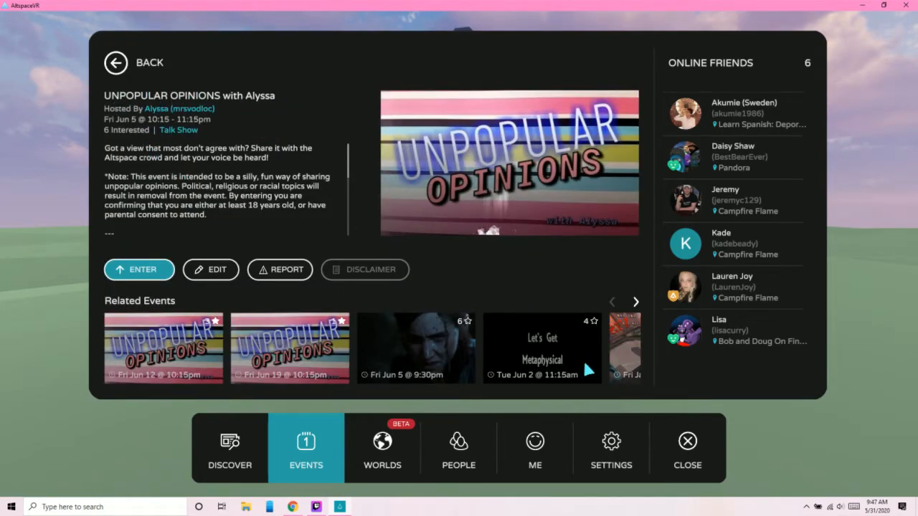
click(687, 448)
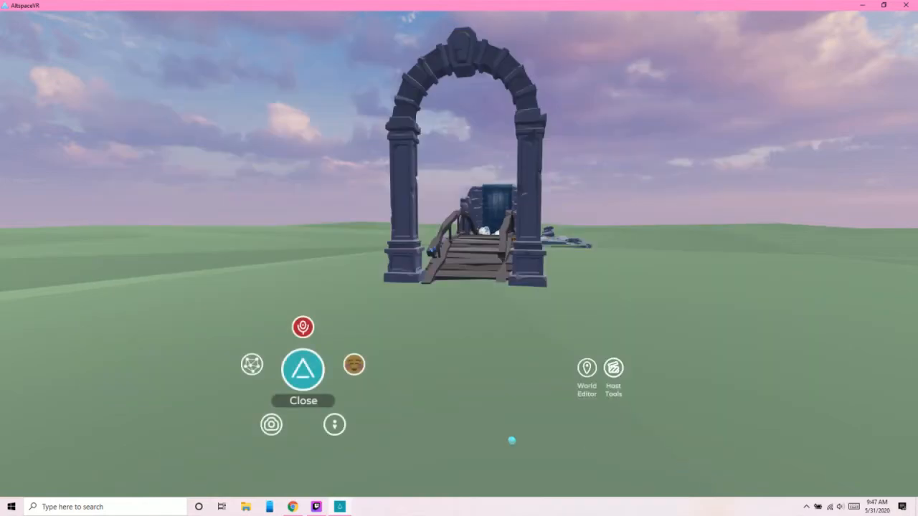
click(292, 506)
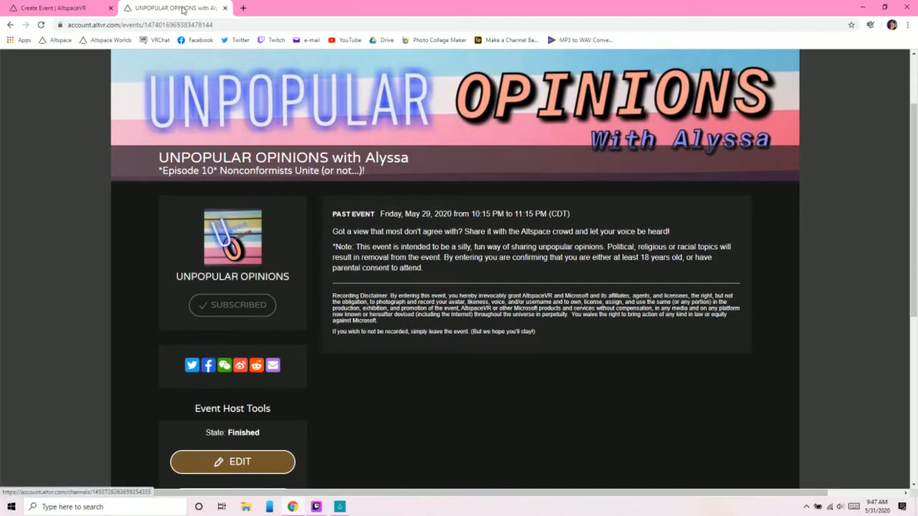
click(76, 11)
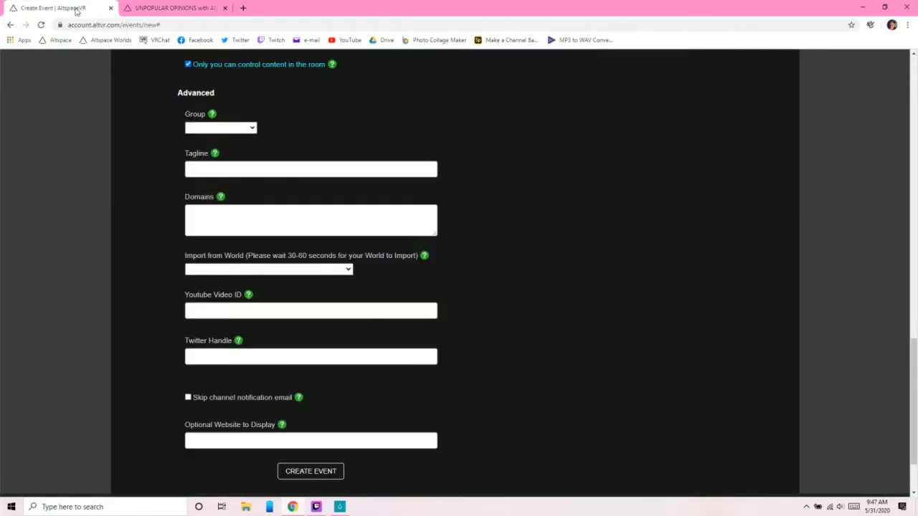
- Read the Domains help note and browse the Import from World choices without selecting a world
mouse_move(222, 201)
click(346, 271)
scroll(270, 206, down, 3)
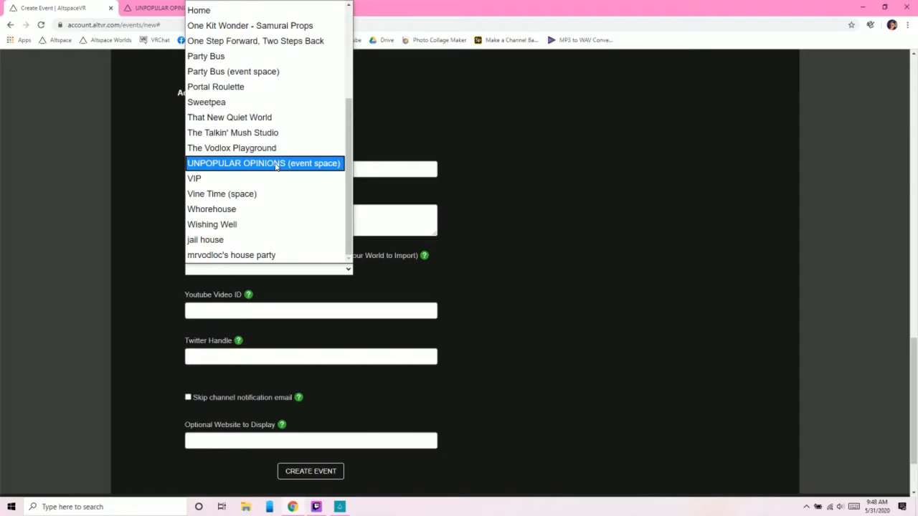
click(550, 254)
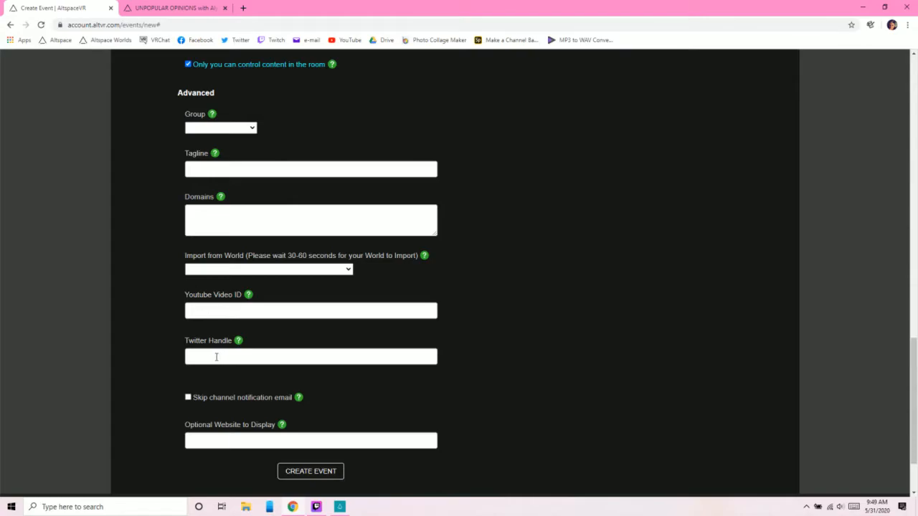
scroll(175, 401, down, 1)
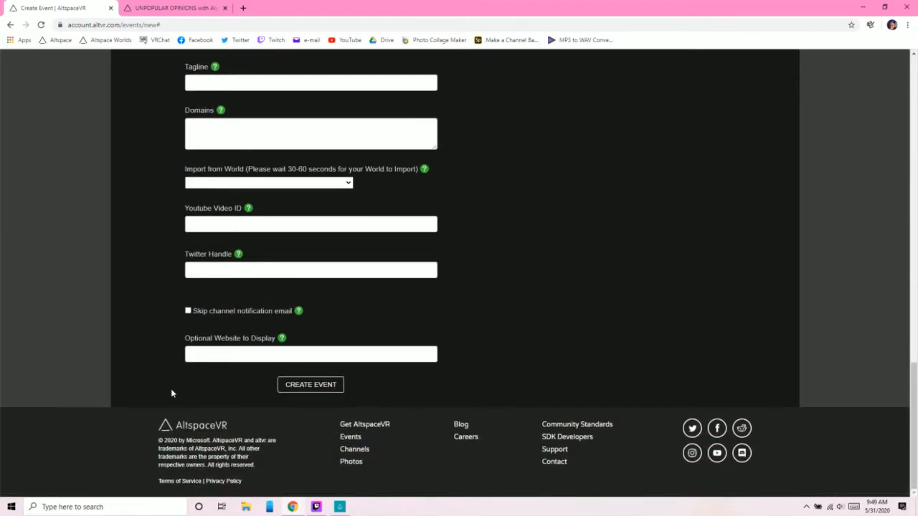
- Examine the May 29 UNPOPULAR OPINIONS event page from its banner to the Event Host Tools, and return to the Create Event form
click(190, 6)
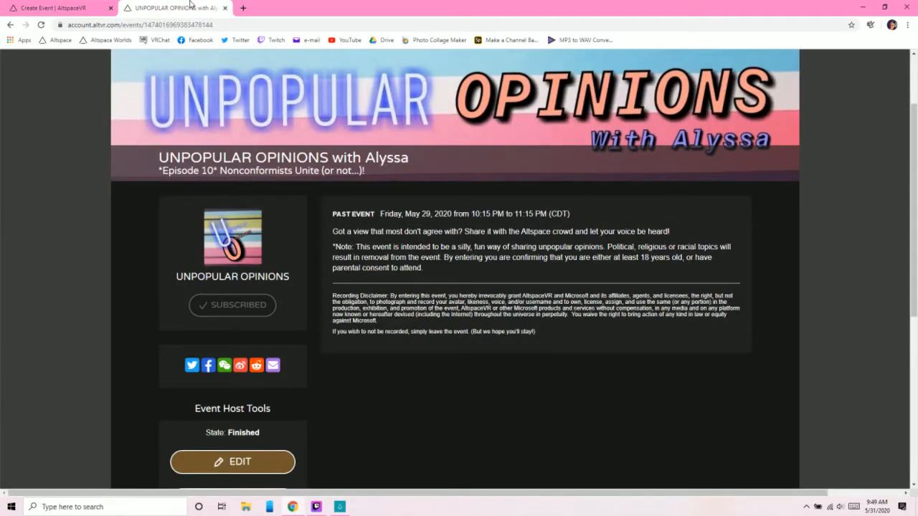
scroll(438, 247, down, 3)
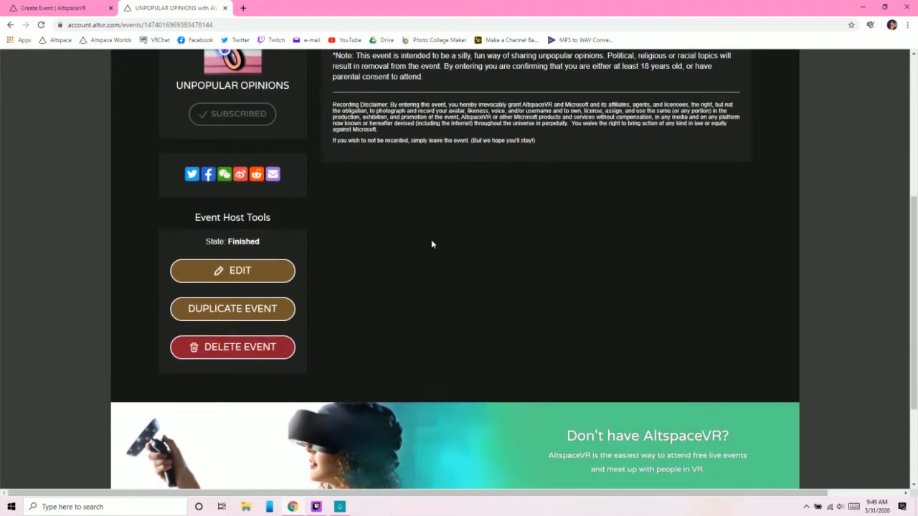
scroll(433, 245, down, 2)
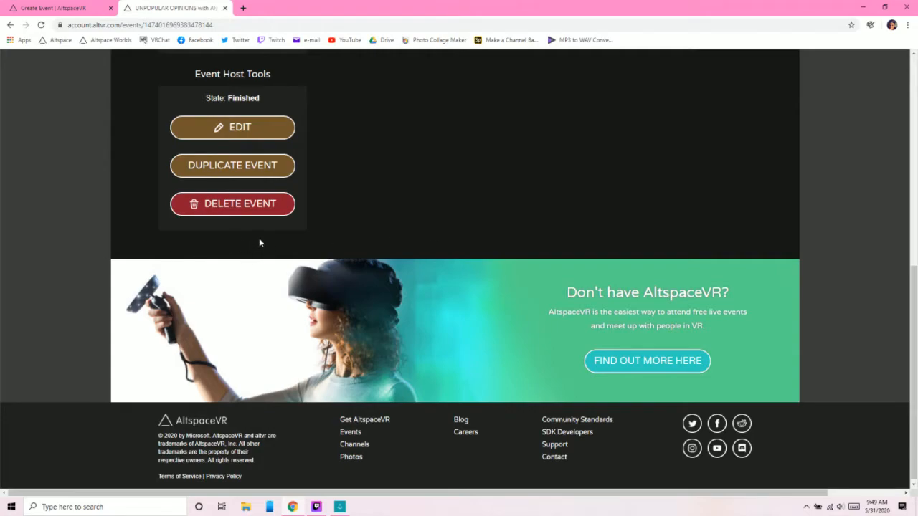
scroll(443, 213, up, 4)
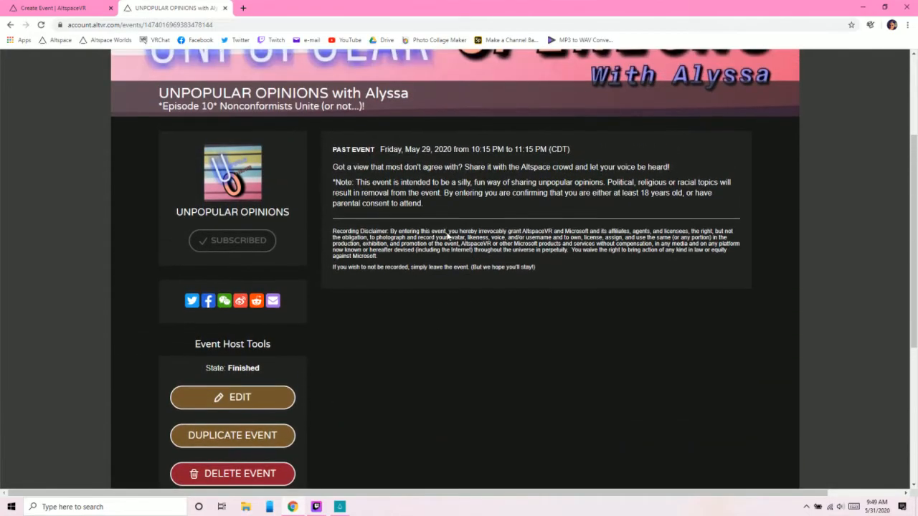
scroll(446, 238, up, 2)
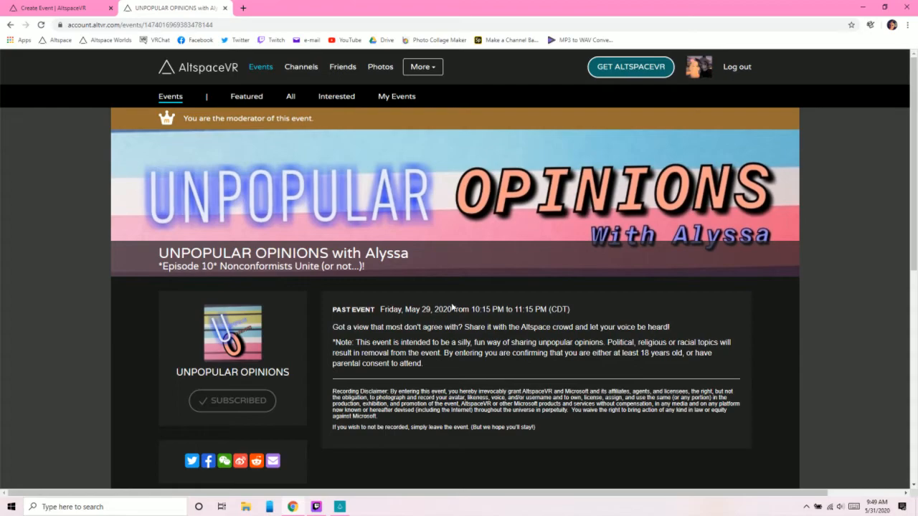
scroll(452, 307, down, 3)
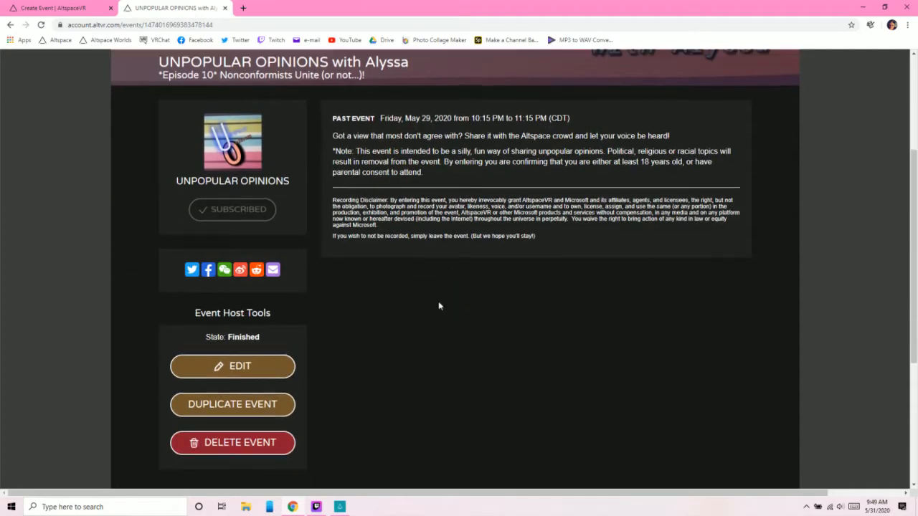
click(51, 7)
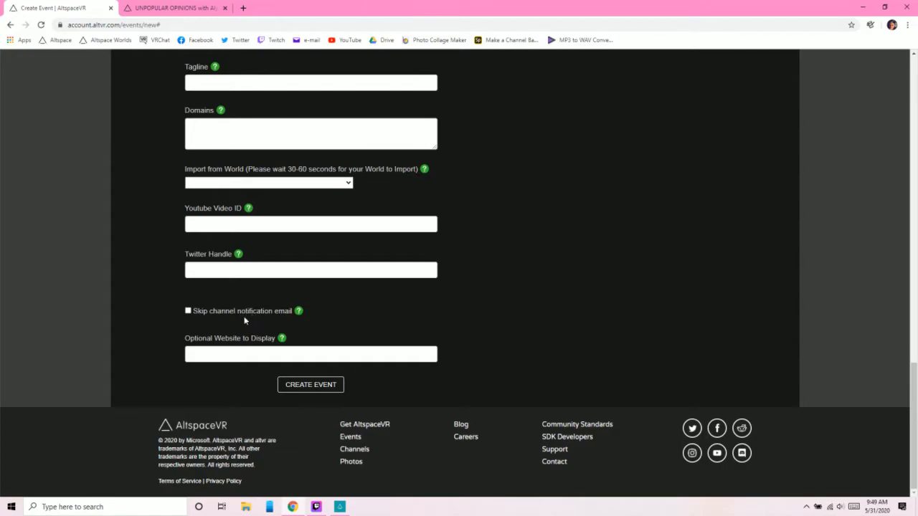
- Open the UNPOPULAR OPINIONS channel page from the event, examine its featured video, and return to the Create Event form
click(168, 9)
click(228, 148)
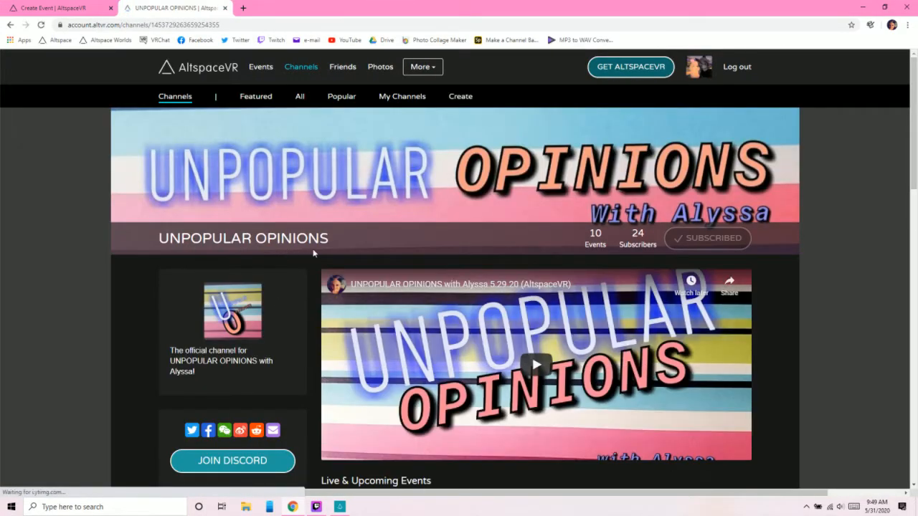
scroll(427, 280, down, 3)
scroll(427, 281, up, 2)
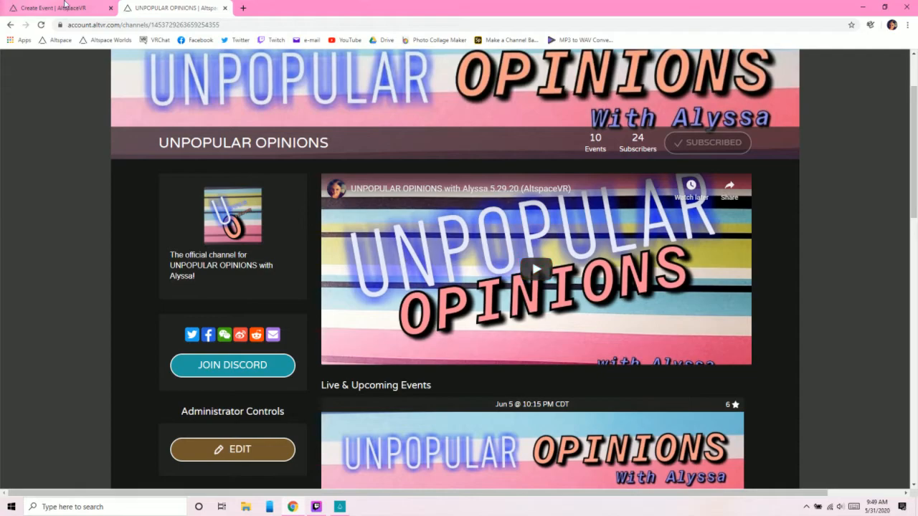
click(65, 4)
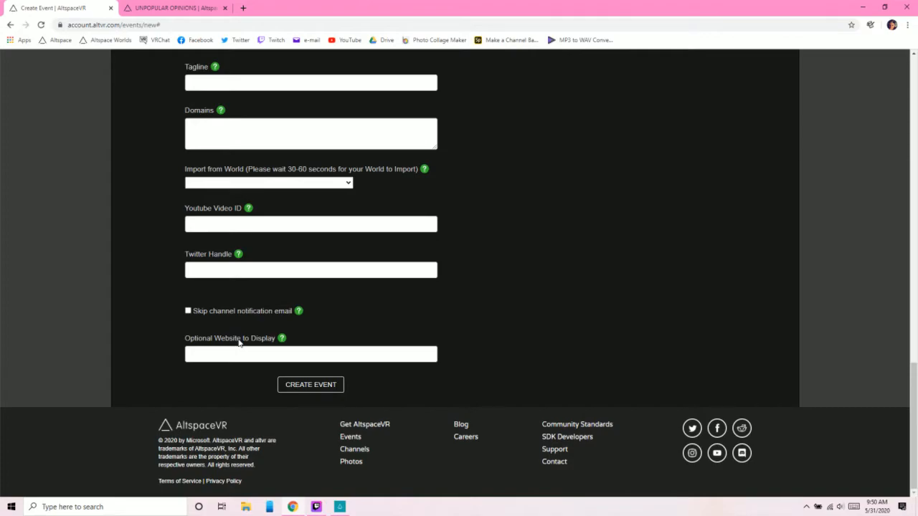
- Read the Optional Website to Display help note and review the completed Create Event form from Name through Advanced
mouse_move(281, 340)
scroll(548, 325, up, 6)
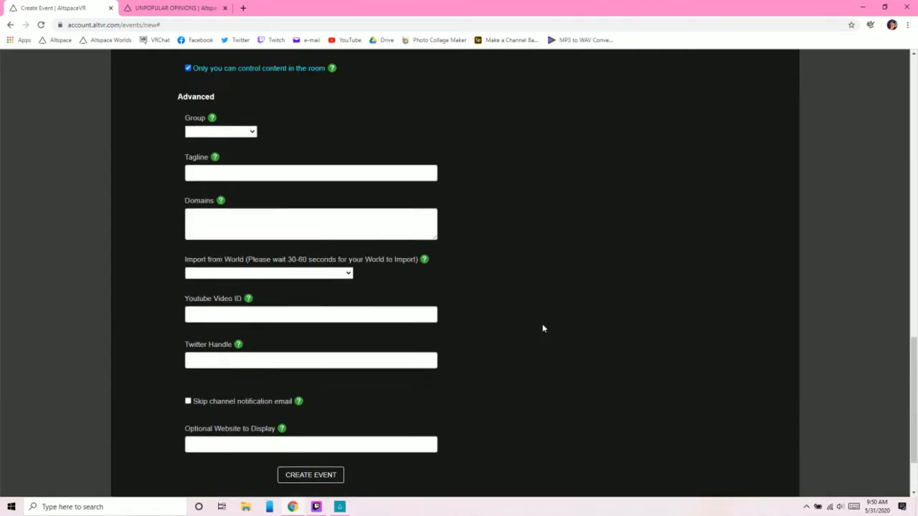
scroll(535, 326, up, 4)
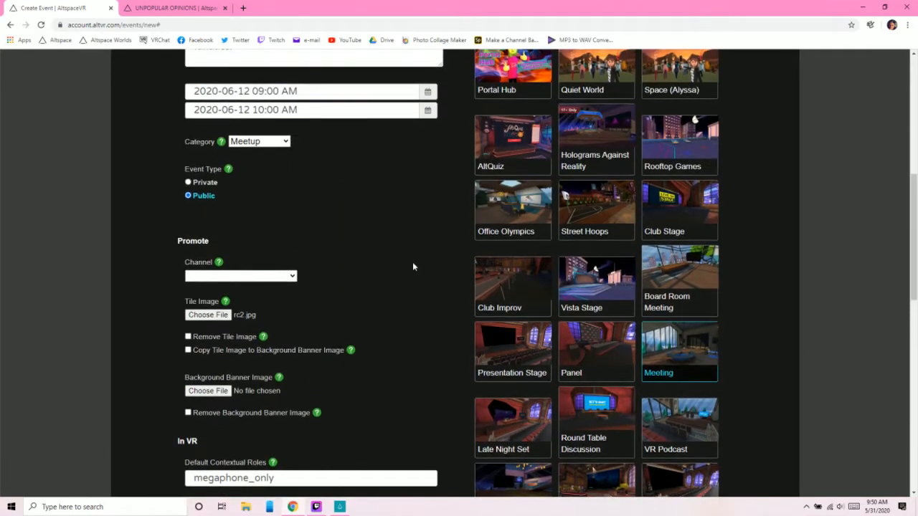
scroll(414, 295, up, 2)
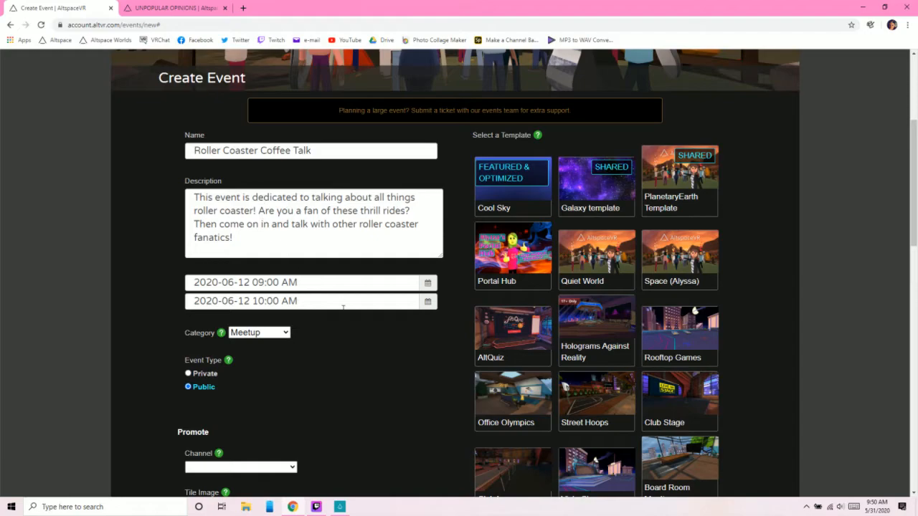
scroll(356, 333, down, 1)
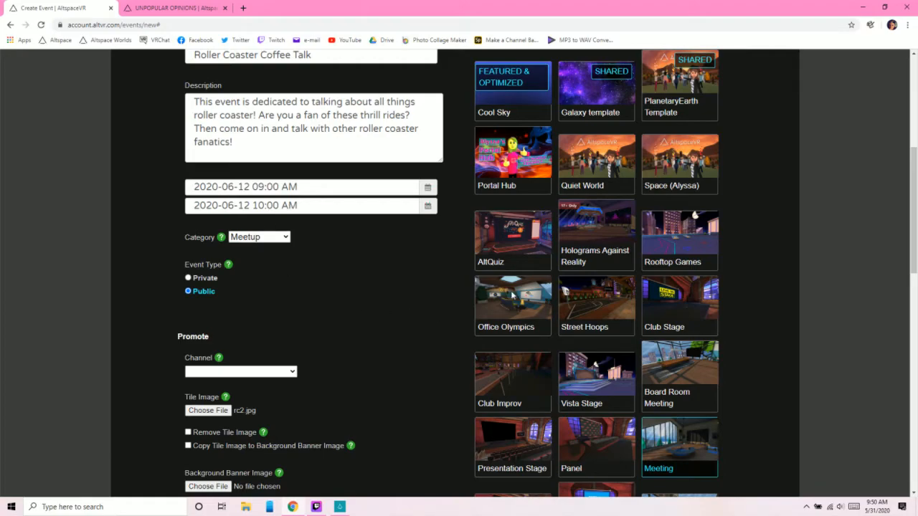
scroll(772, 205, down, 3)
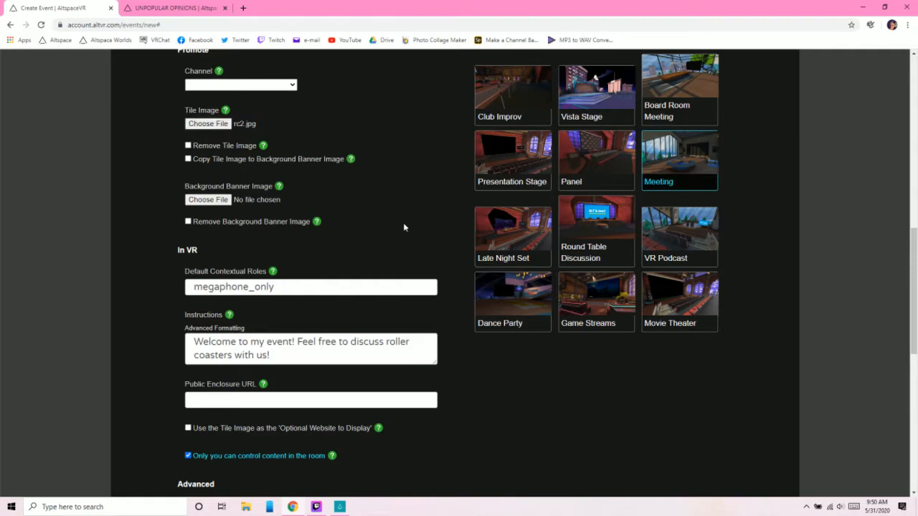
scroll(404, 228, down, 2)
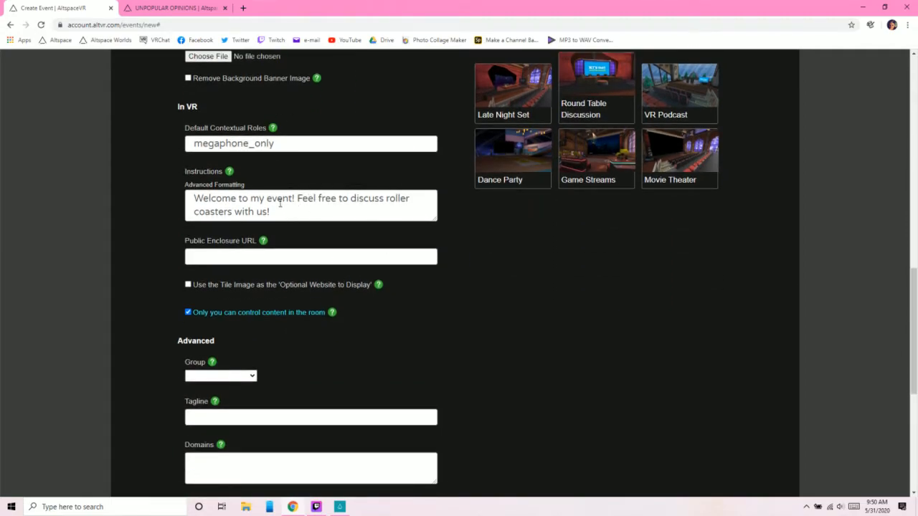
scroll(289, 215, down, 1)
scroll(287, 218, up, 1)
scroll(277, 215, down, 4)
scroll(551, 271, up, 4)
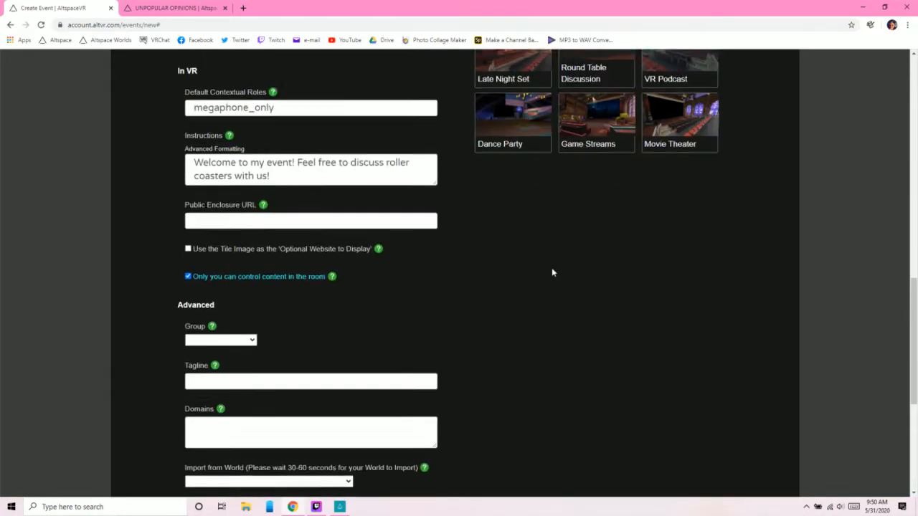
scroll(552, 273, down, 4)
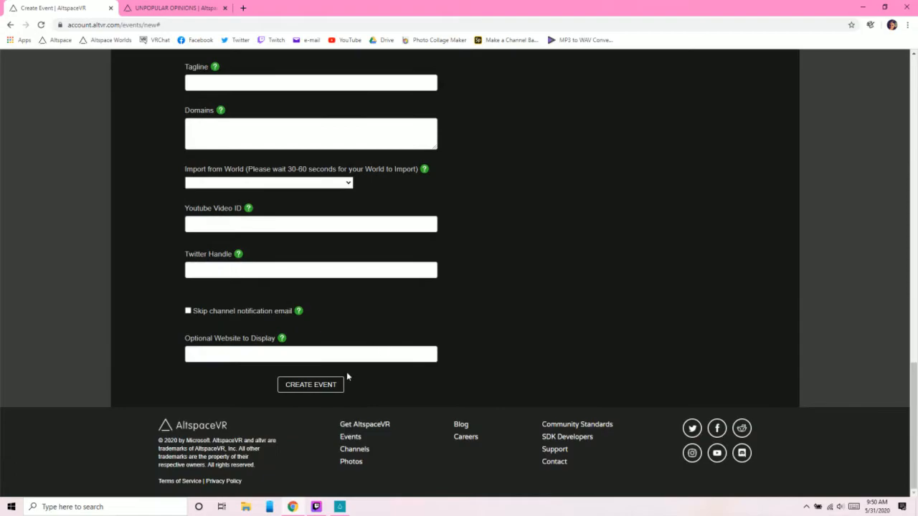
- Create the Roller Coaster Coffee Talk event and examine its page, including the Event Host Tools and Share option
click(330, 388)
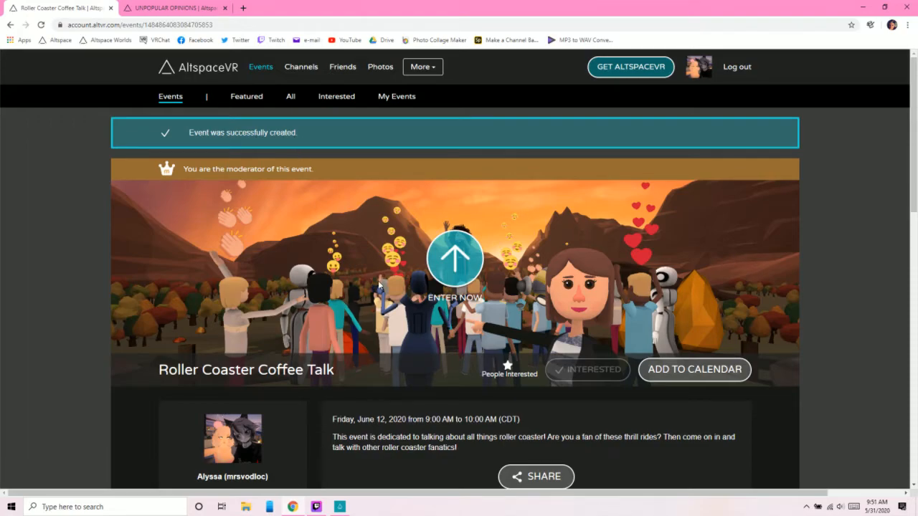
scroll(379, 285, down, 5)
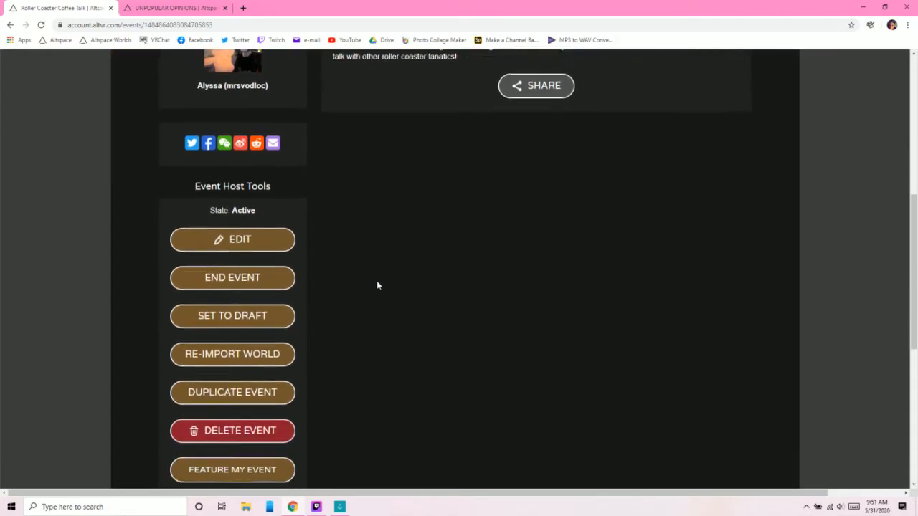
scroll(377, 286, up, 5)
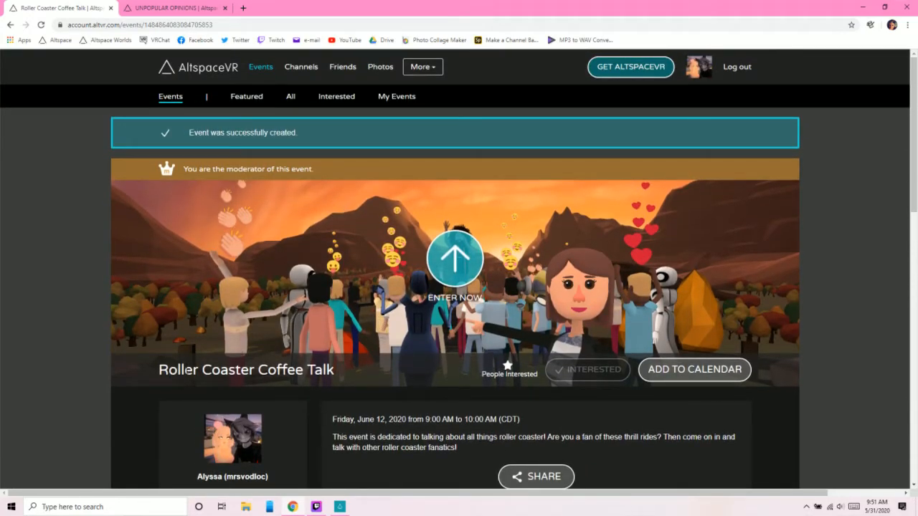
scroll(364, 368, down, 4)
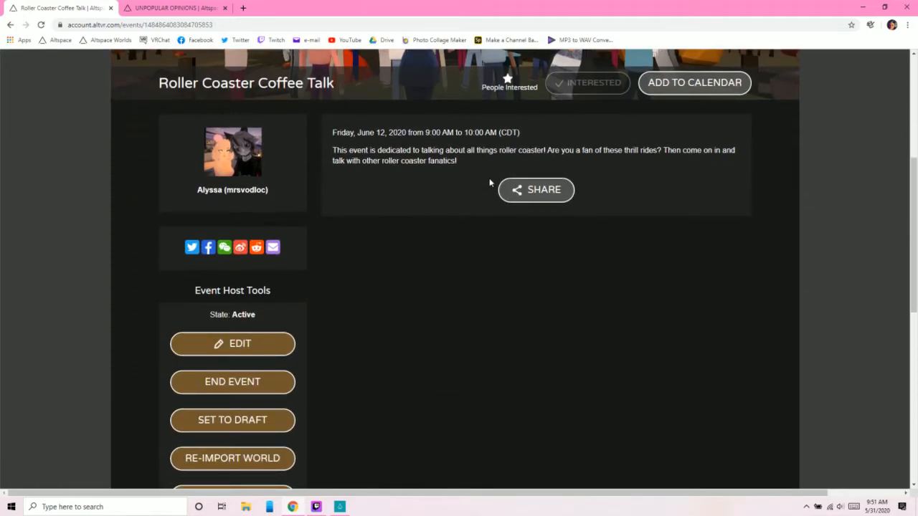
- View the Roller Coaster Coffee Talk event's sharing options, close them, and look over its Event Host Tools
click(528, 191)
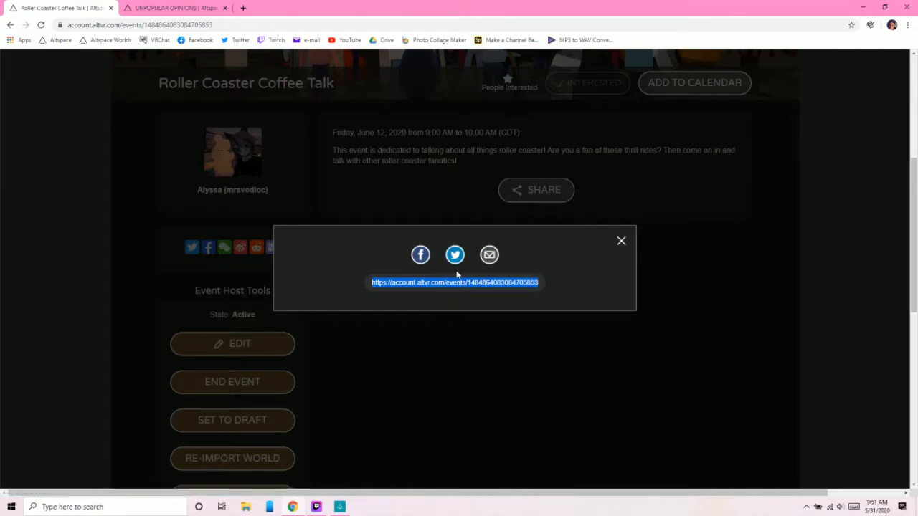
click(621, 241)
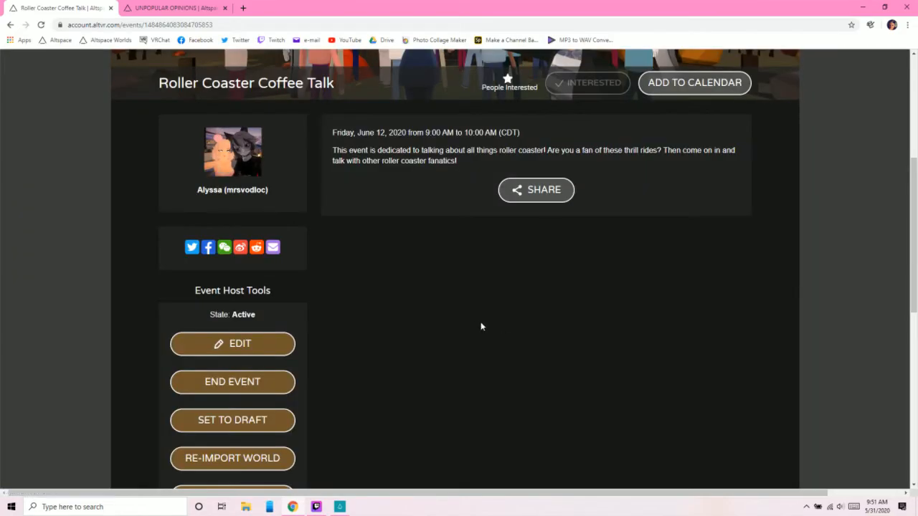
scroll(456, 307, down, 2)
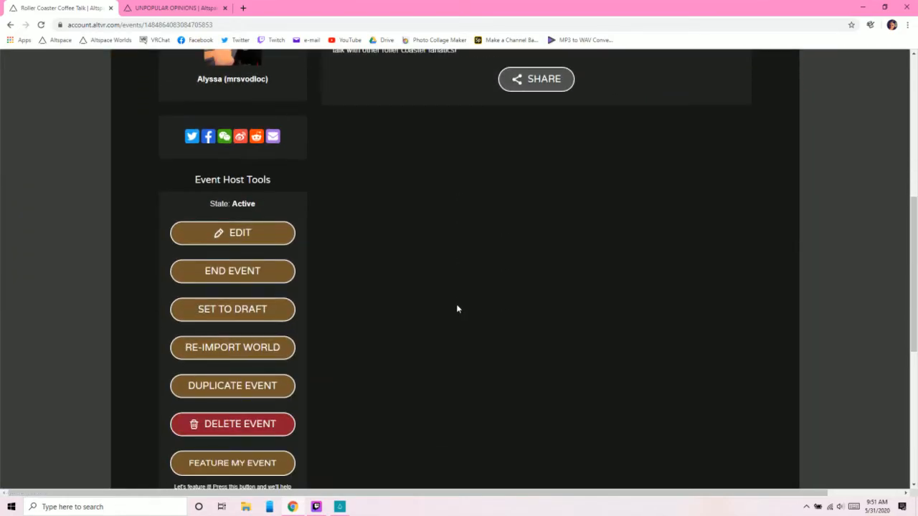
scroll(457, 307, up, 5)
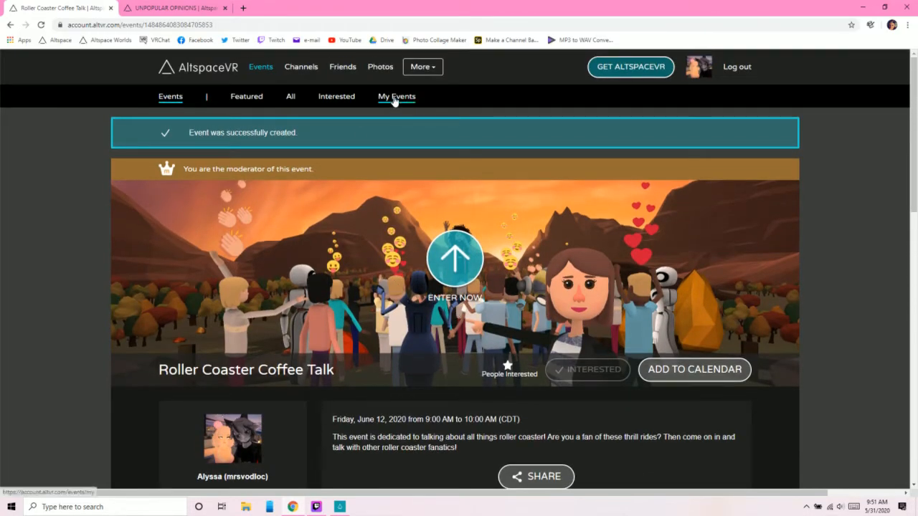
- Find Roller Coaster Coffee Talk among the scheduled events in My Events, and open its page to review the Event Host Tools
click(394, 98)
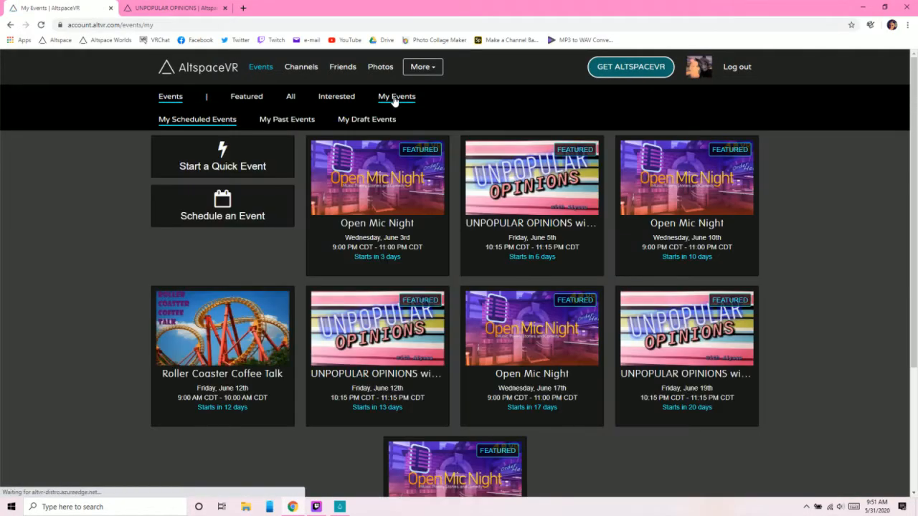
scroll(109, 298, down, 2)
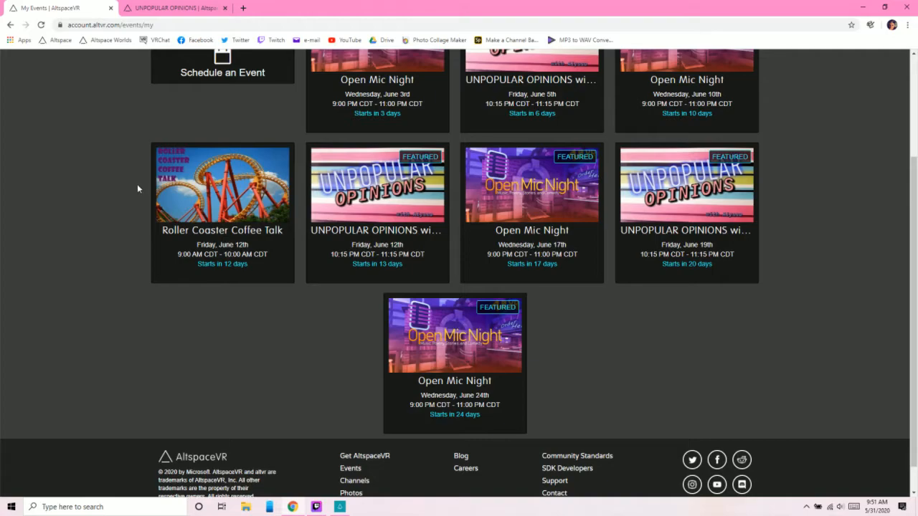
click(225, 203)
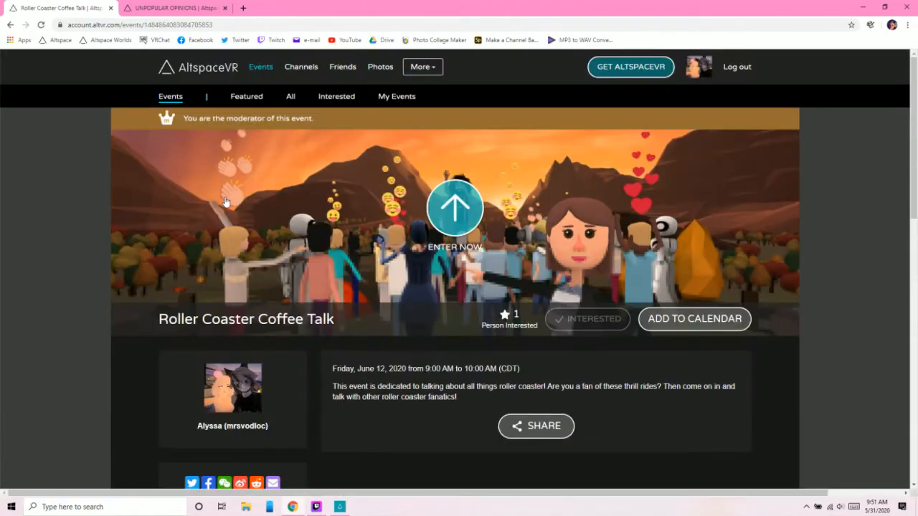
scroll(303, 264, down, 2)
scroll(391, 279, down, 5)
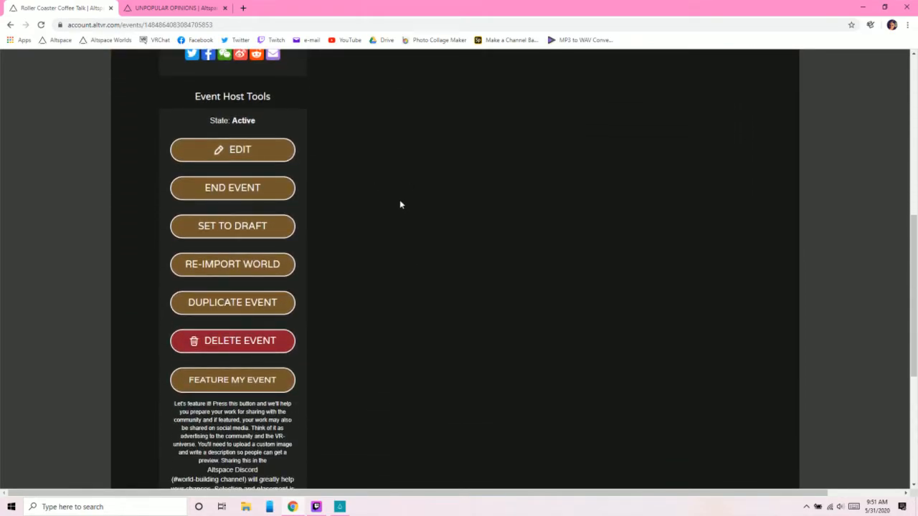
scroll(401, 216, up, 1)
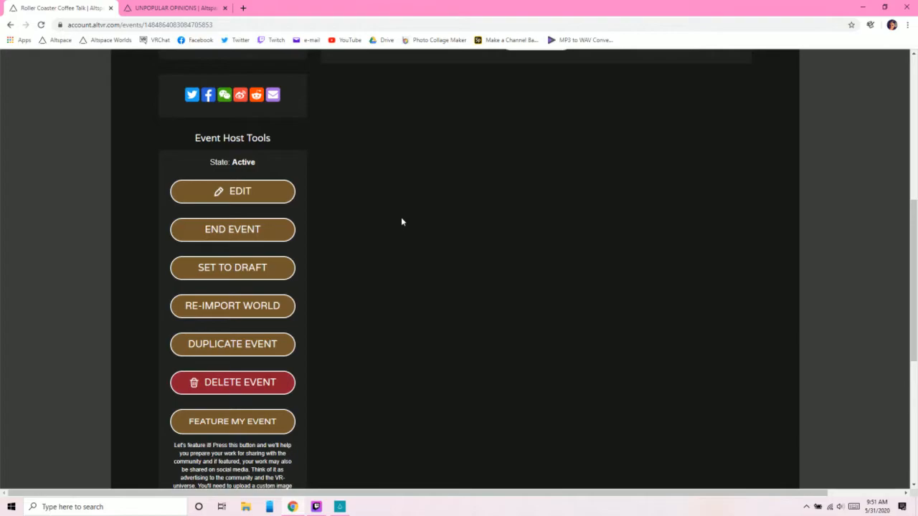
scroll(401, 216, up, 1)
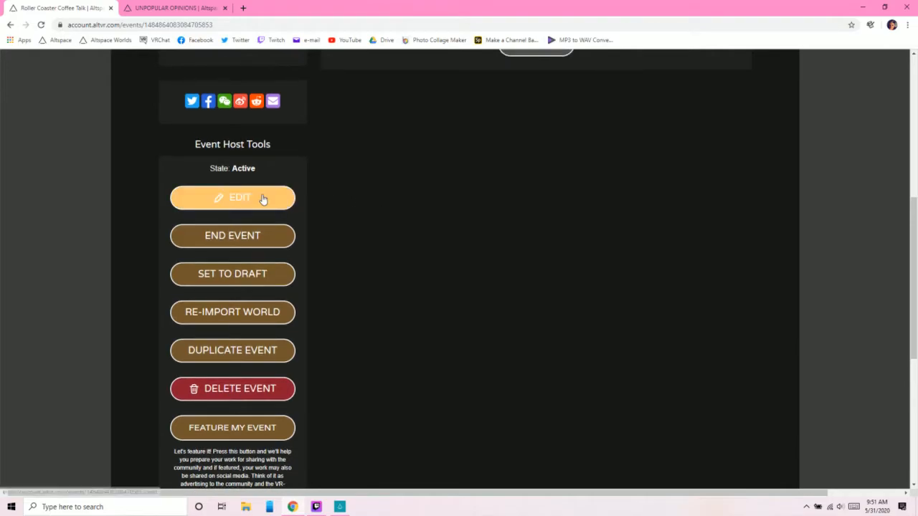
- Open the Roller Coaster Coffee Talk event for editing and add a user entry under Contextual Roles, expanding its list of roles
click(262, 199)
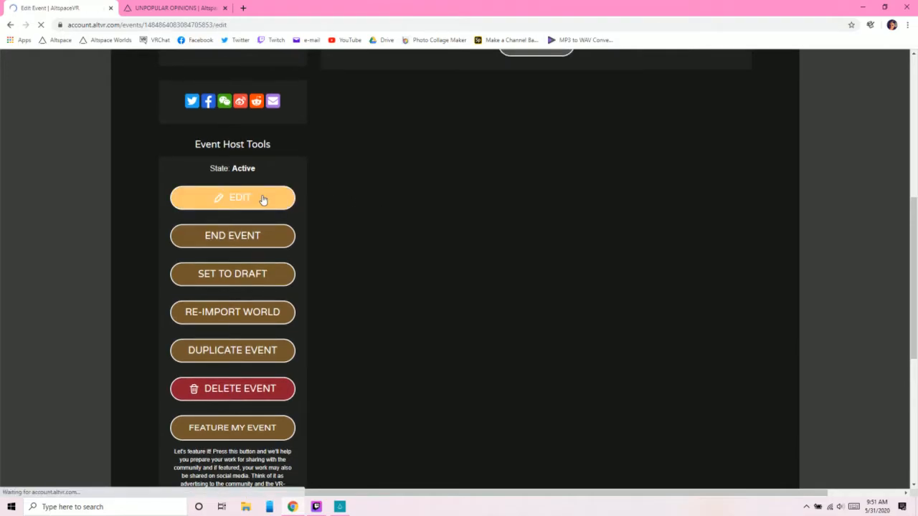
scroll(676, 301, down, 3)
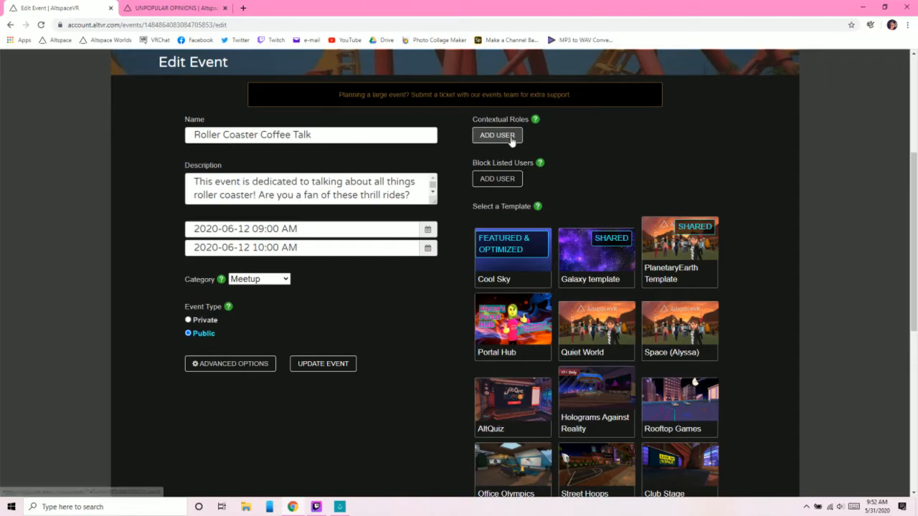
click(511, 136)
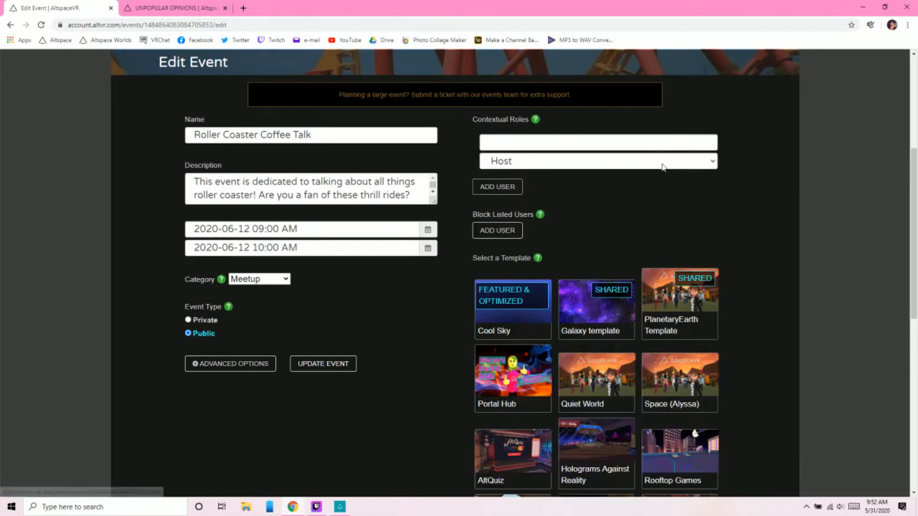
click(660, 161)
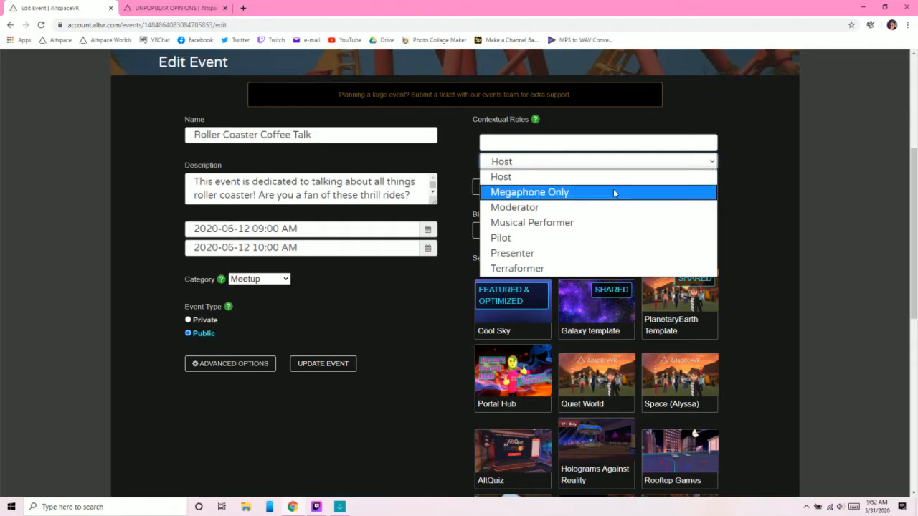
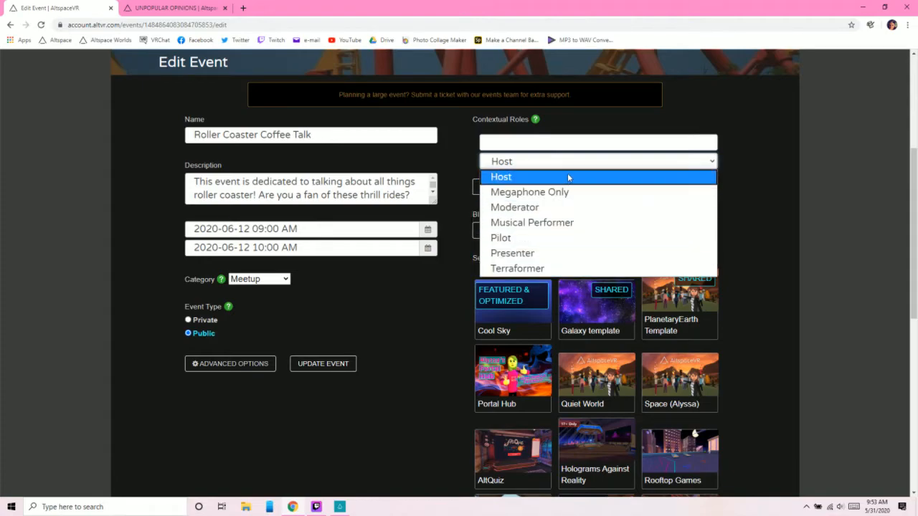
- Add a user entry under Block Listed Users and return to the Roller Coaster Coffee Talk event page without updating the event
click(422, 302)
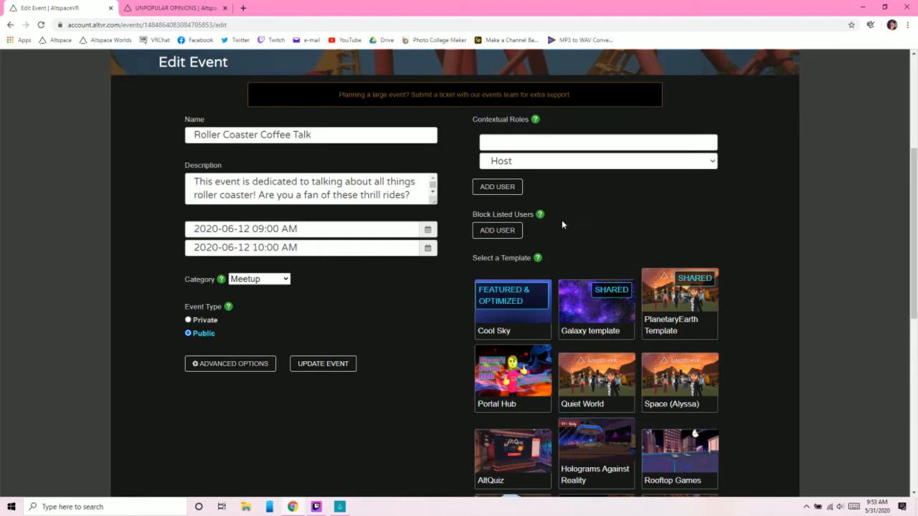
mouse_move(541, 214)
click(519, 230)
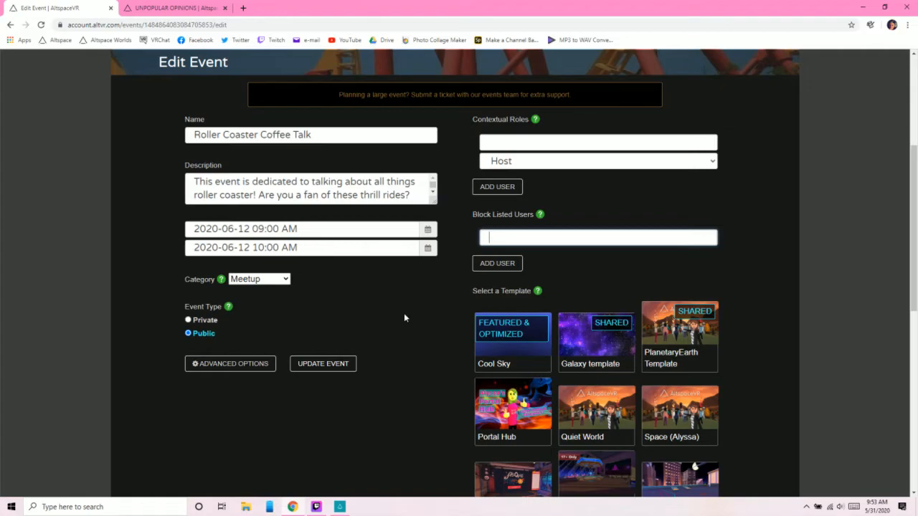
mouse_move(321, 502)
scroll(361, 244, up, 4)
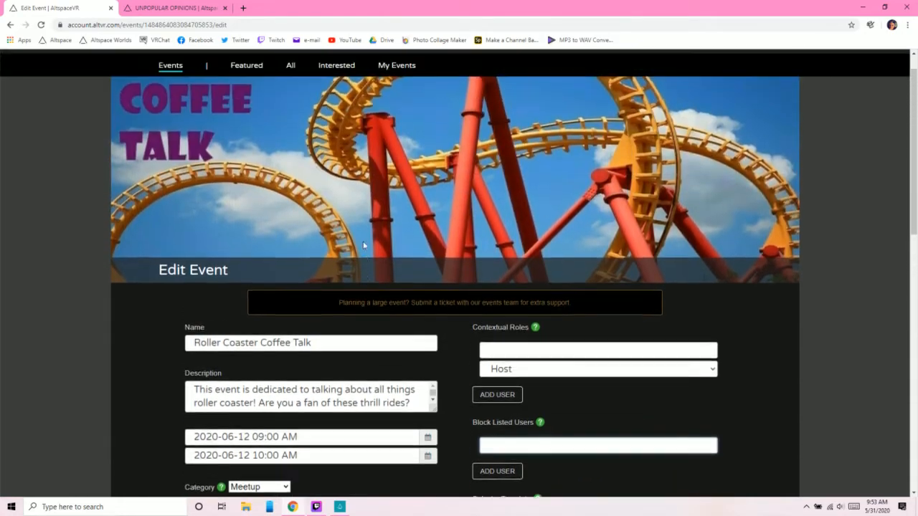
click(10, 25)
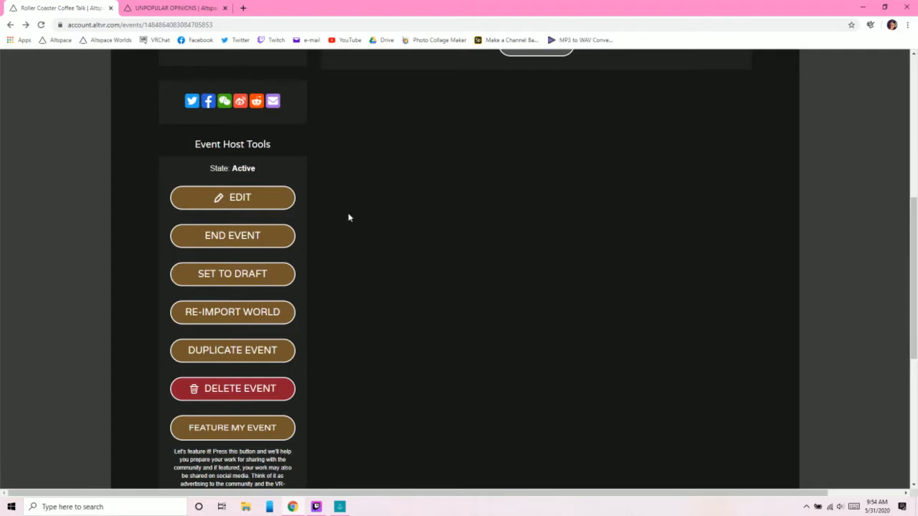
scroll(410, 294, up, 2)
scroll(413, 309, up, 1)
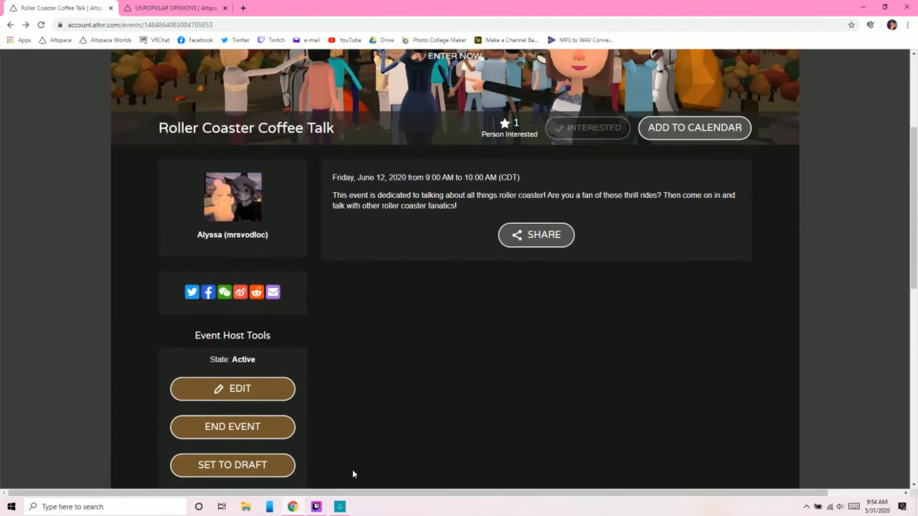
- Switch to the AltspaceVR app and browse the All events list through to its fourth page
click(340, 508)
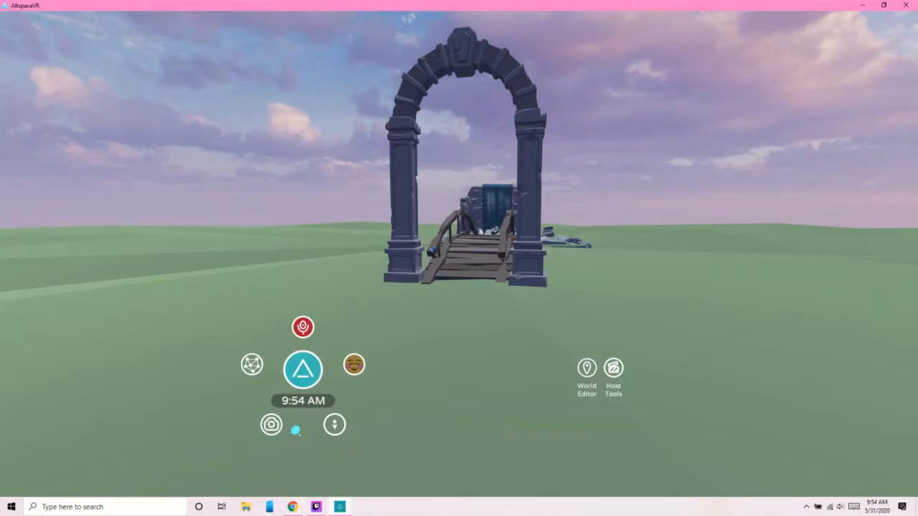
click(299, 367)
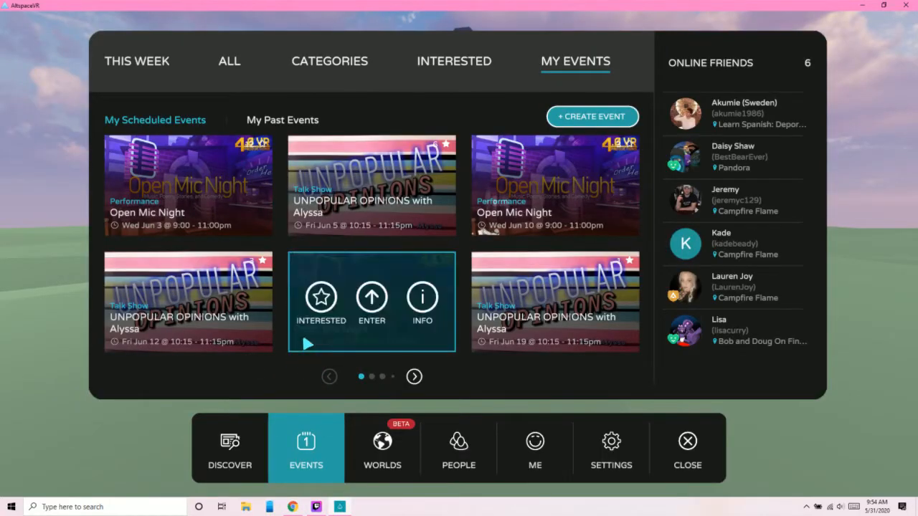
click(230, 62)
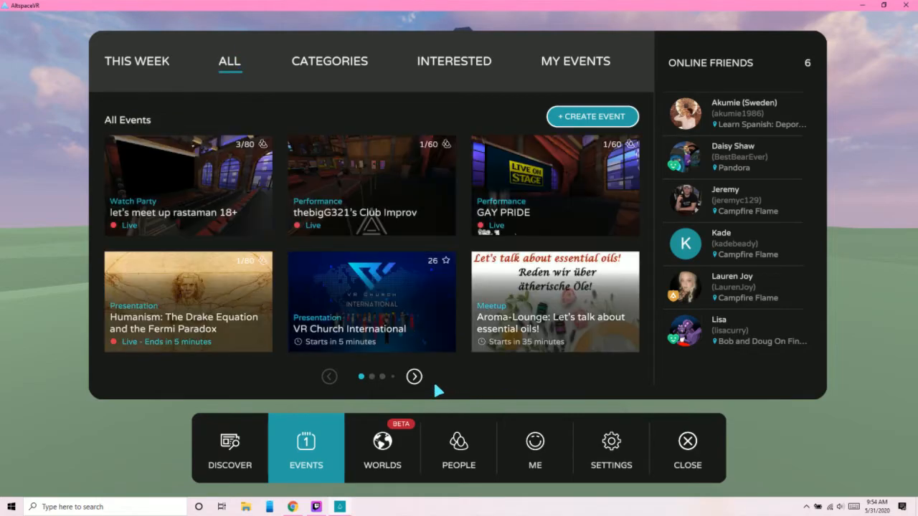
click(415, 377)
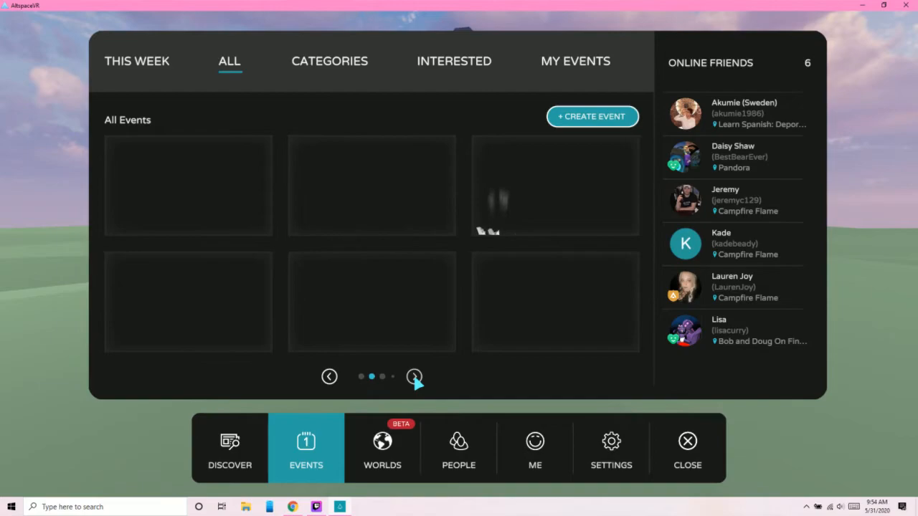
click(414, 377)
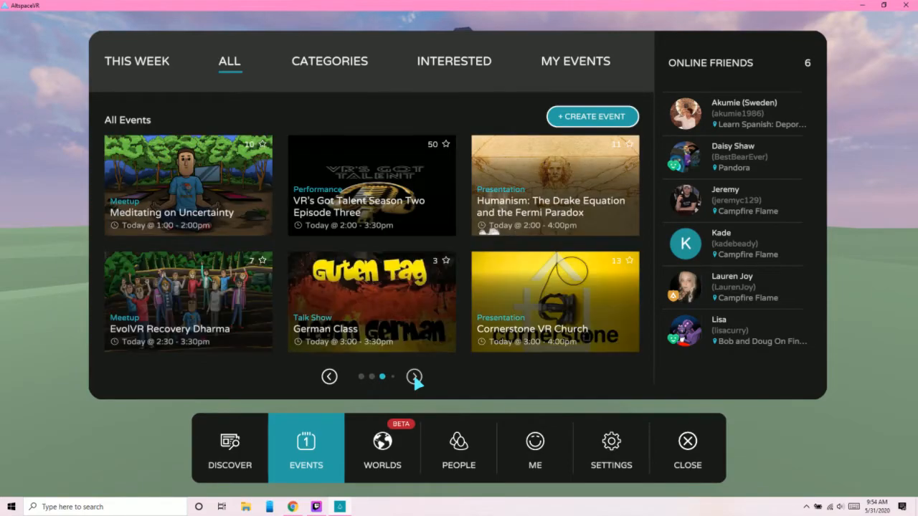
click(415, 377)
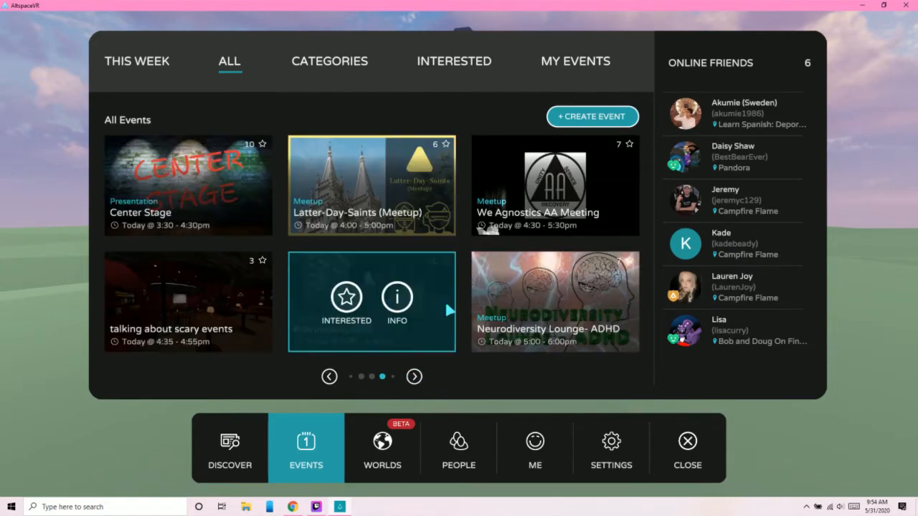
- Mark the Center Stage event as Interested and close the AltspaceVR menu
mouse_move(537, 310)
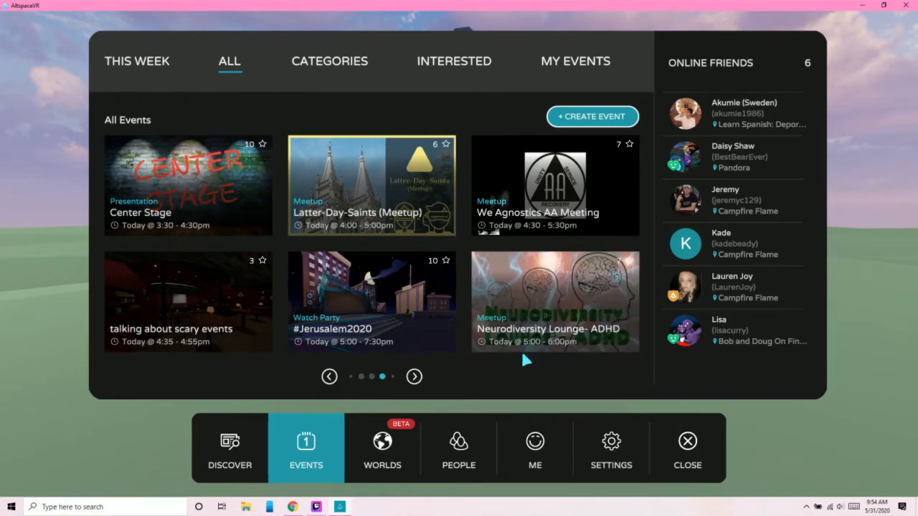
mouse_move(521, 208)
mouse_move(215, 172)
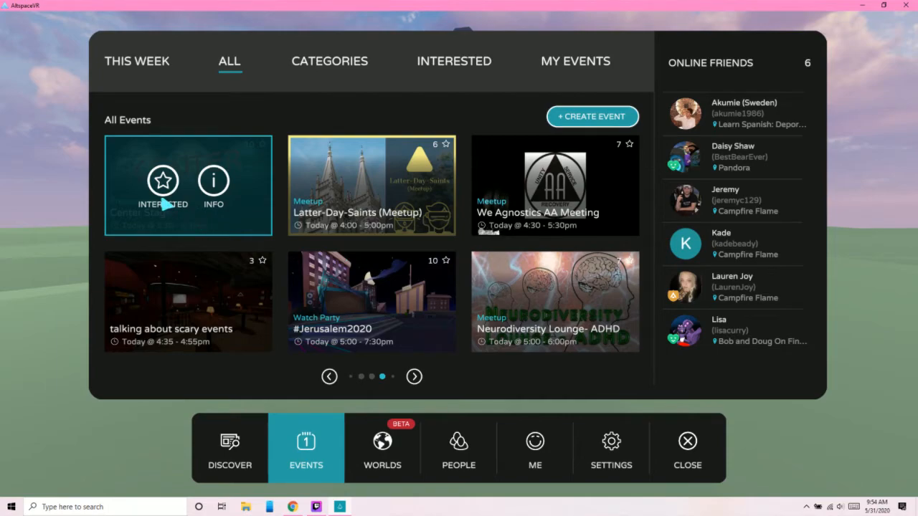
click(163, 181)
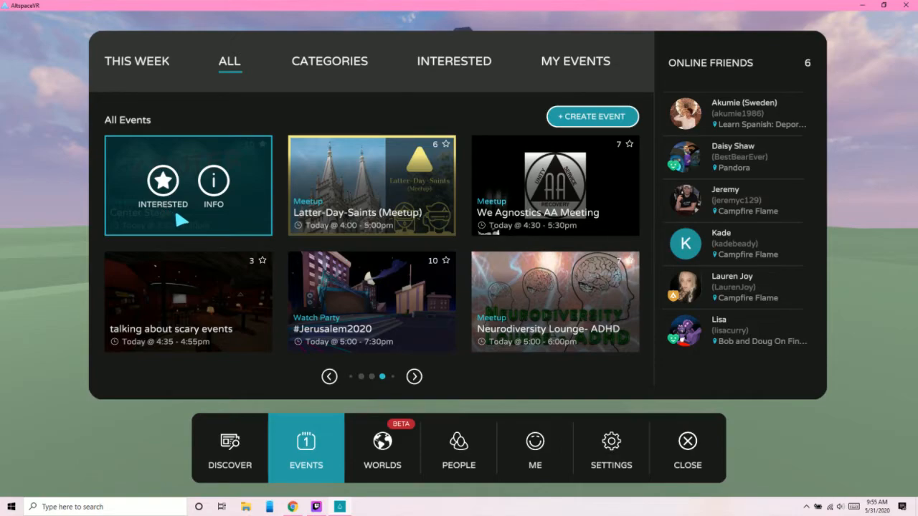
click(687, 439)
- Switch to Chrome, set the Roller Coaster Coffee Talk event to draft, and look over its Event Host Tools
click(293, 507)
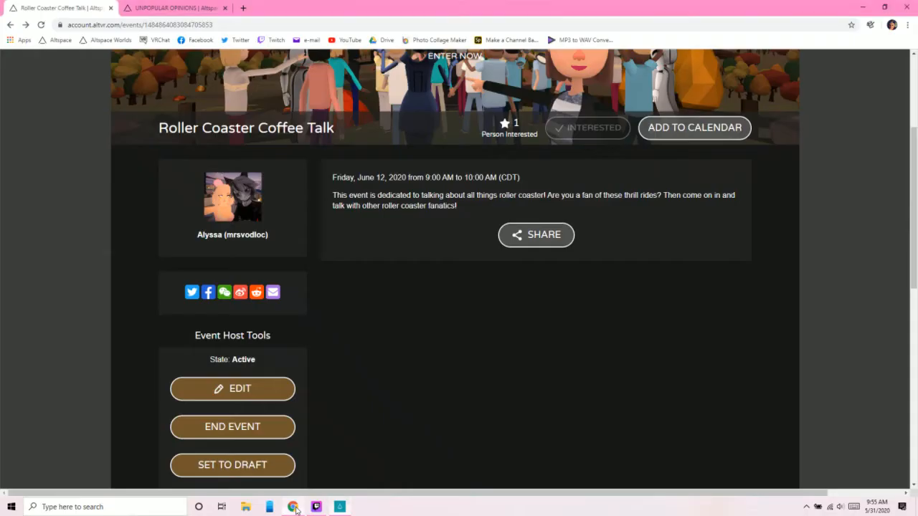
scroll(377, 364, down, 3)
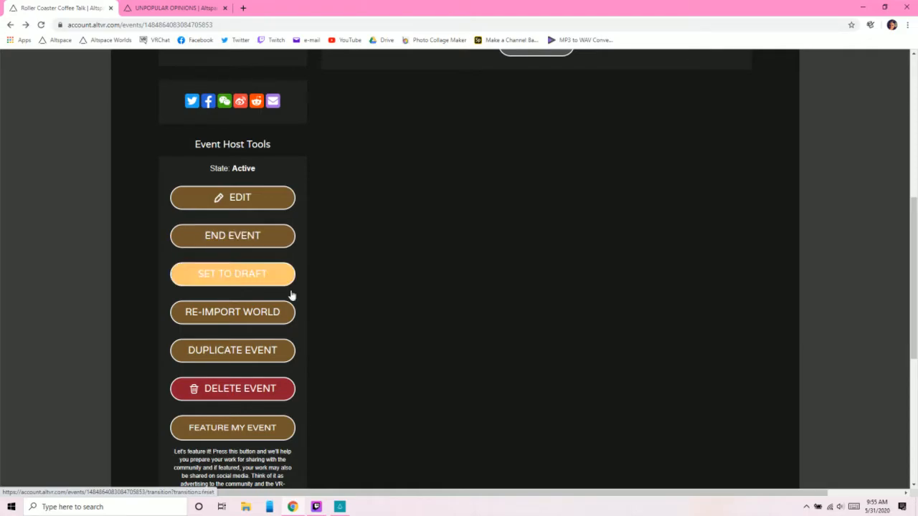
click(249, 280)
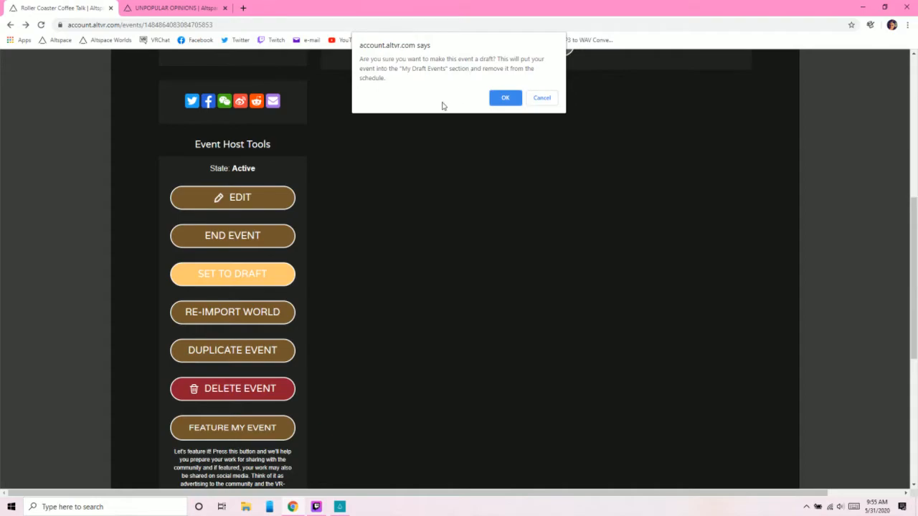
click(502, 100)
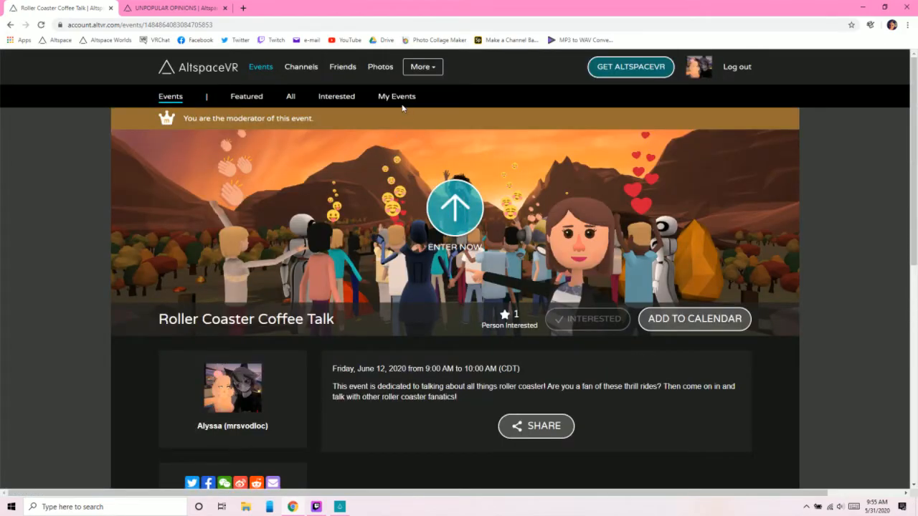
scroll(342, 337, down, 5)
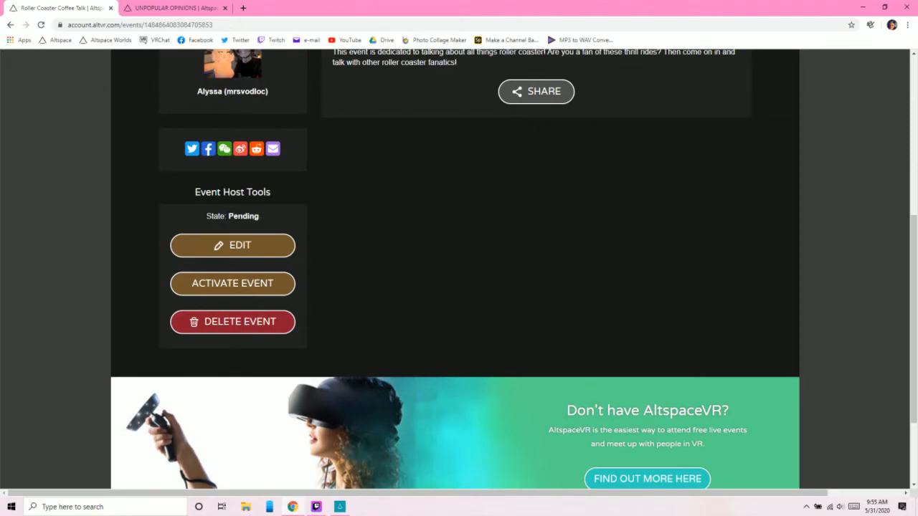
scroll(377, 277, up, 2)
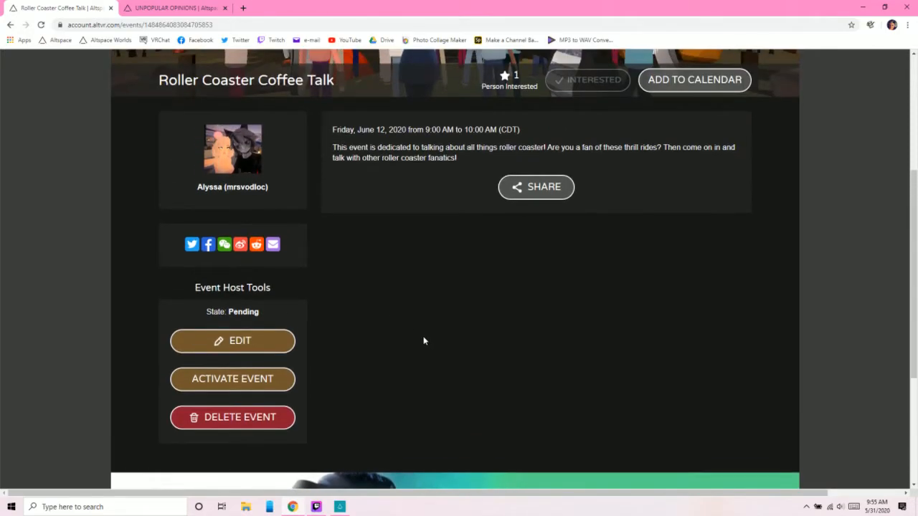
scroll(423, 341, up, 3)
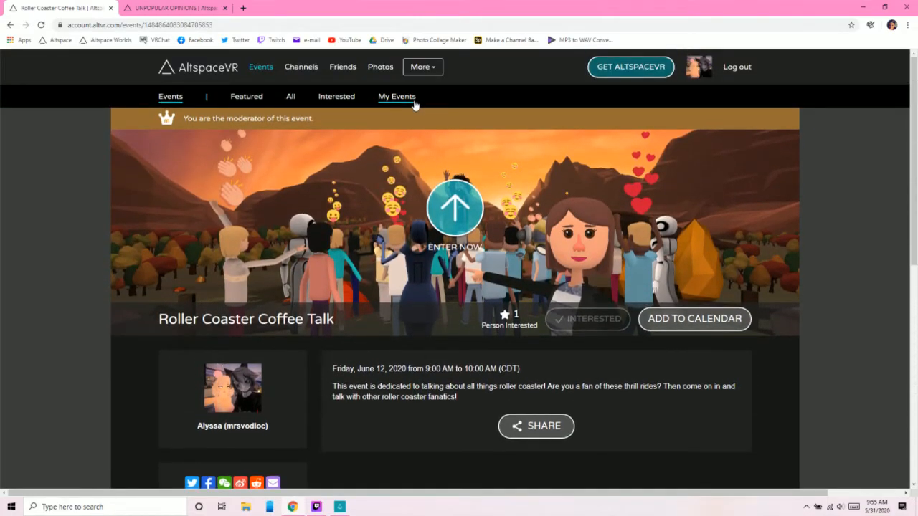
- Check the scheduled events, find Roller Coaster Coffee Talk among My Draft Events, and open its page
click(404, 98)
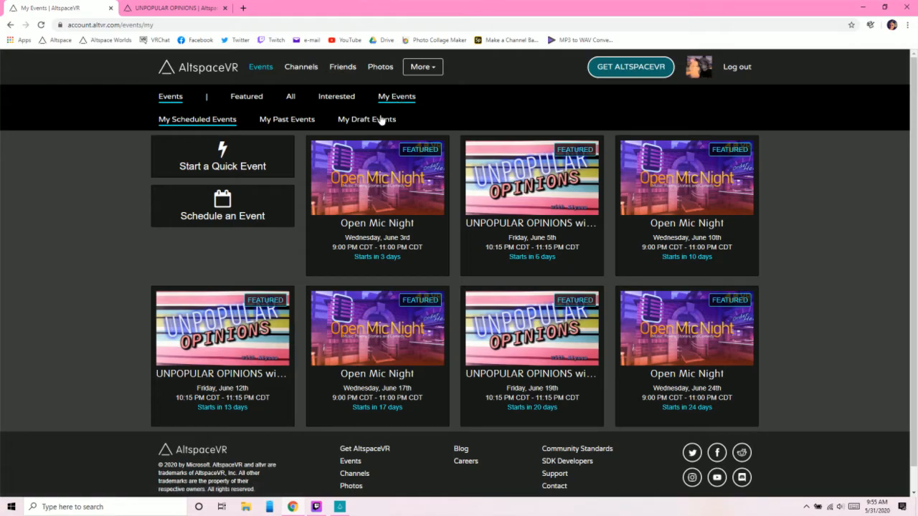
mouse_move(756, 354)
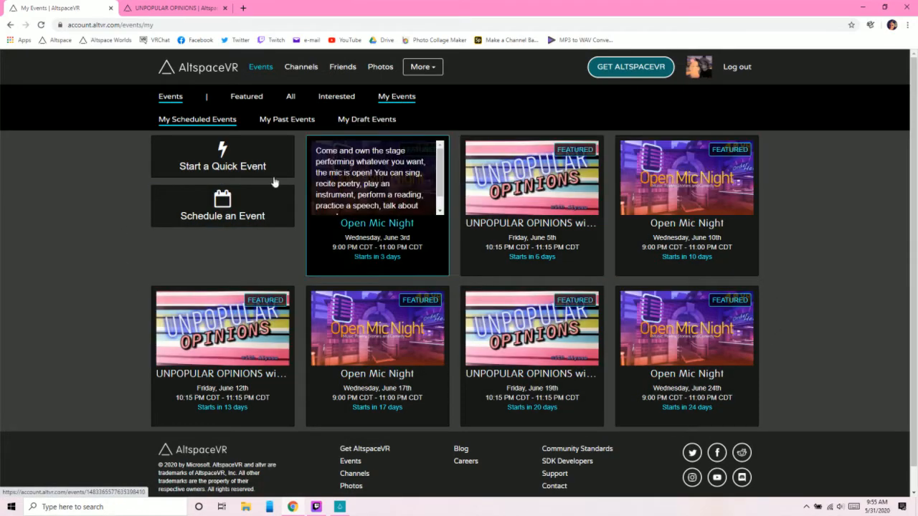
click(372, 122)
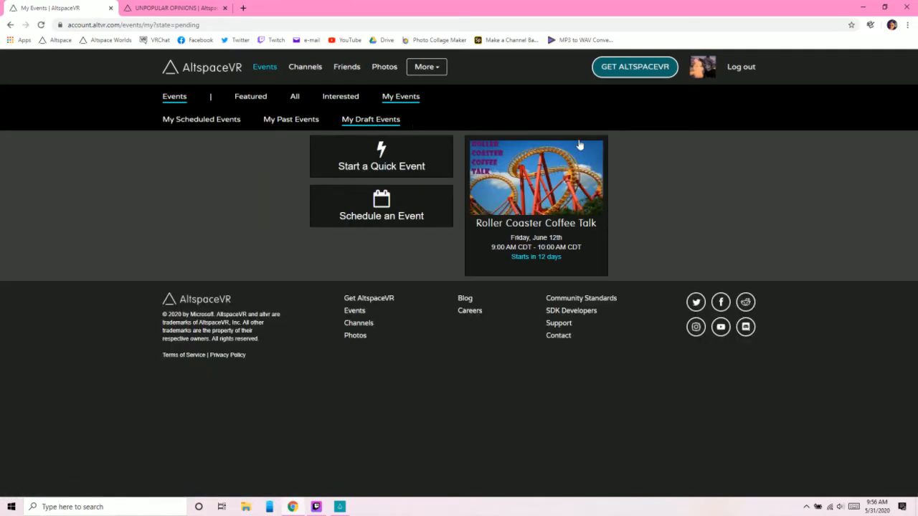
mouse_move(526, 229)
mouse_move(573, 207)
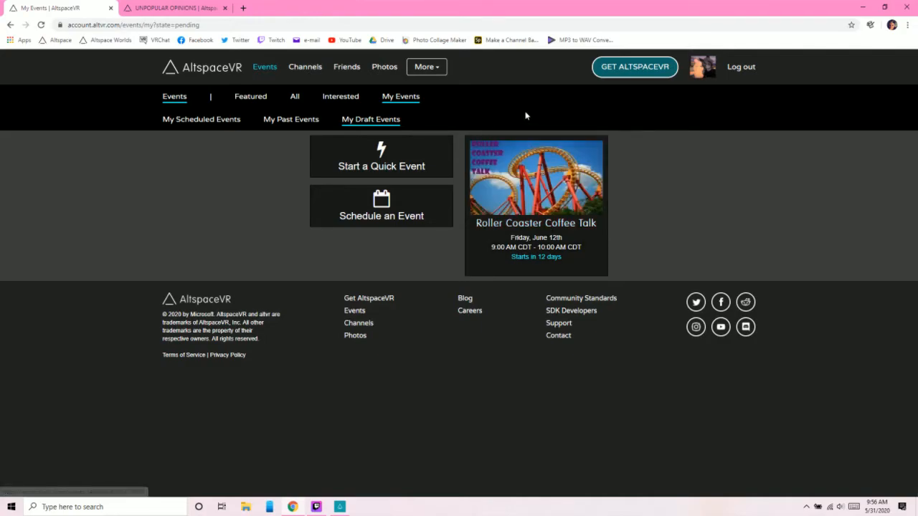
click(542, 220)
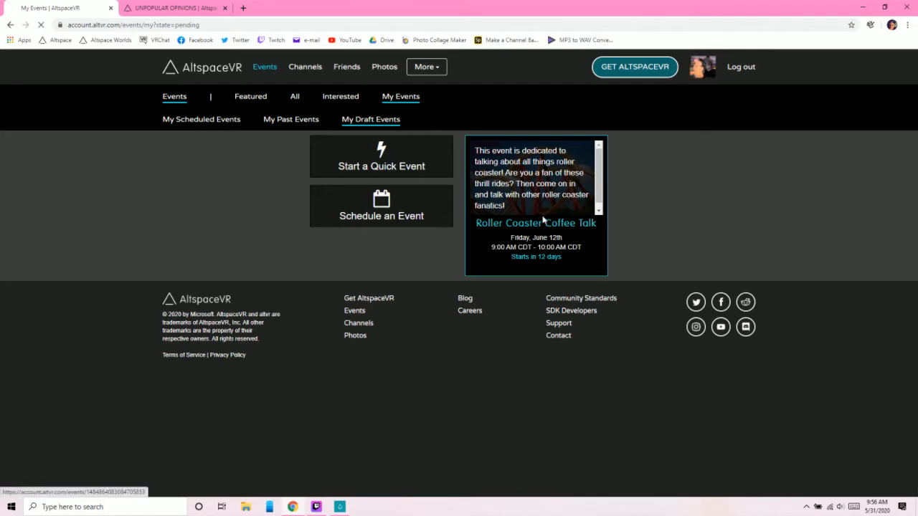
- Activate the drafted Roller Coaster Coffee Talk event from its Event Host Tools and confirm the activation
scroll(408, 289, down, 4)
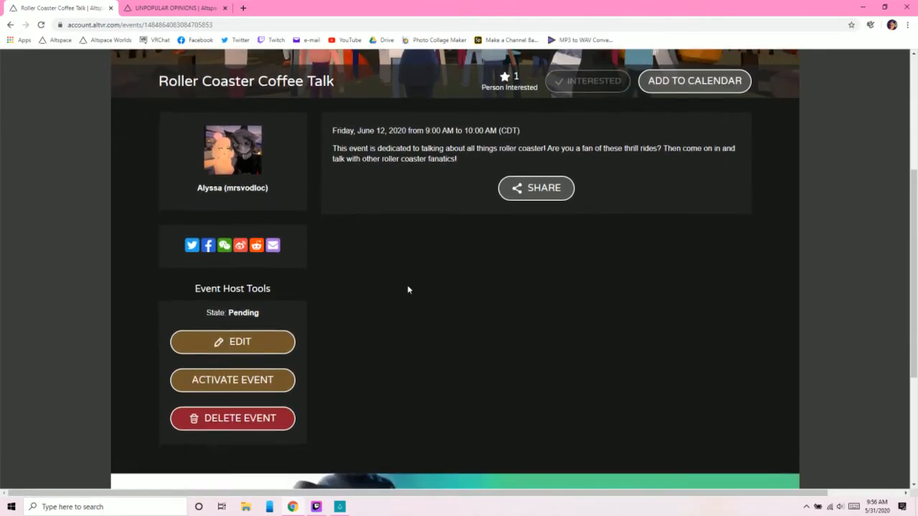
scroll(408, 289, down, 1)
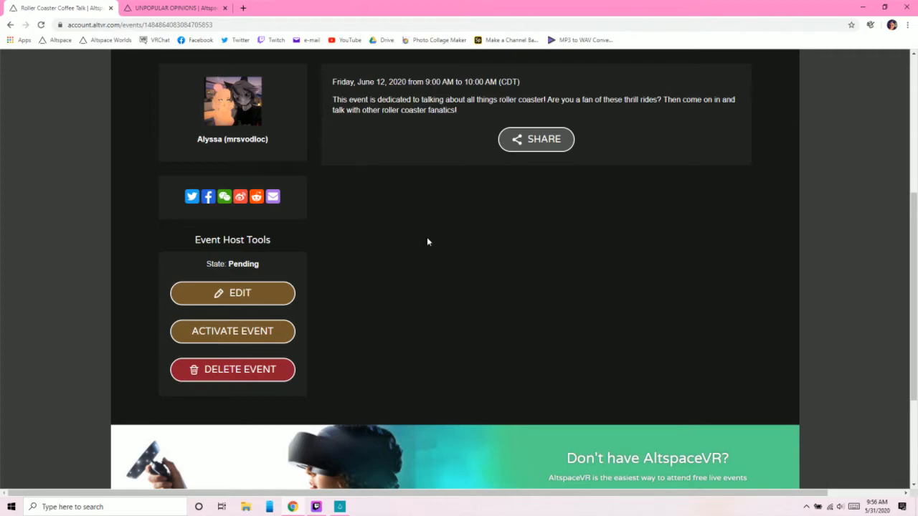
click(254, 339)
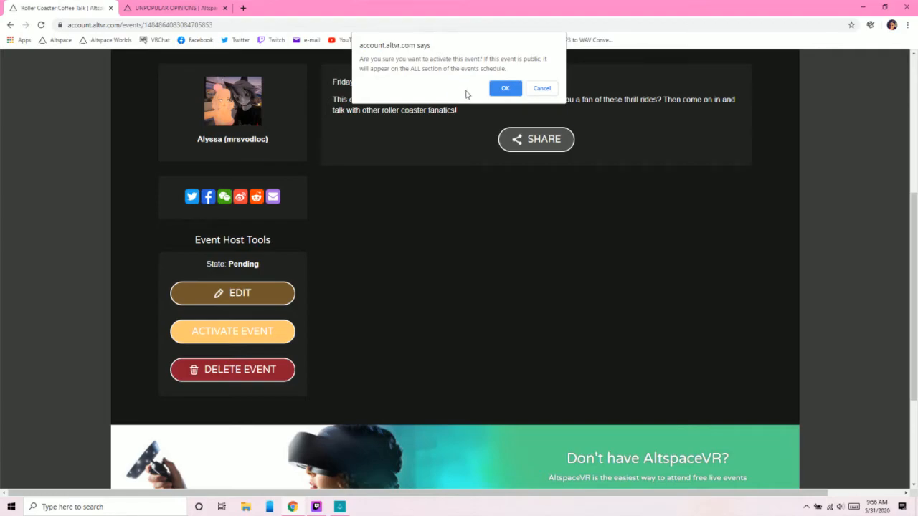
click(507, 88)
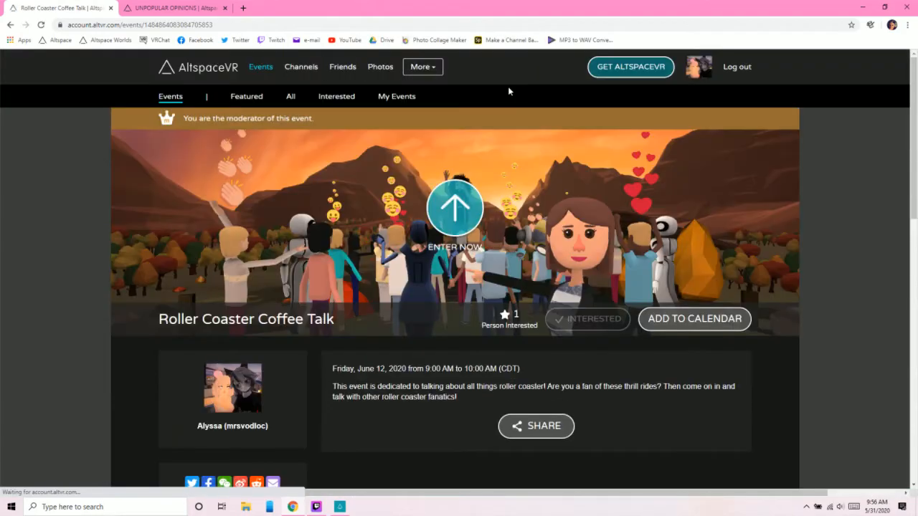
- Bring up the Re-Import World confirmation for Roller Coaster Coffee Talk and cancel it
scroll(283, 339, down, 1)
scroll(283, 339, down, 5)
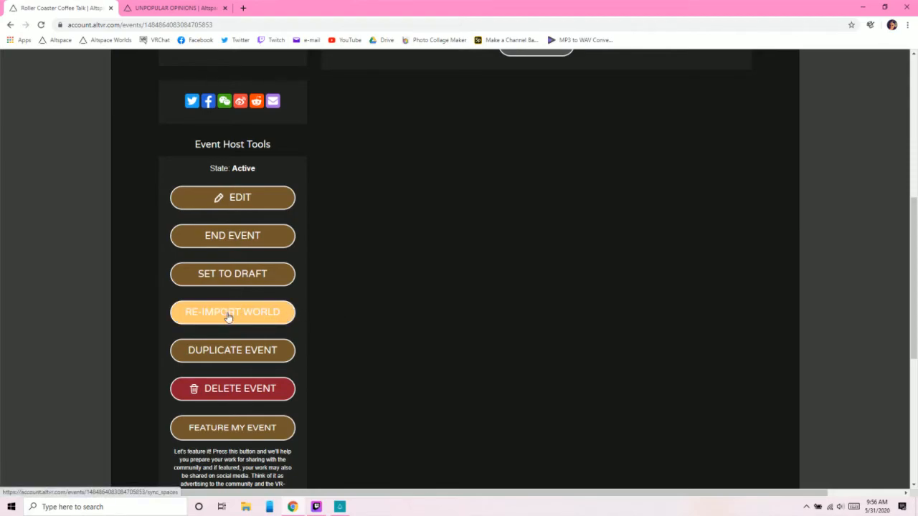
click(287, 316)
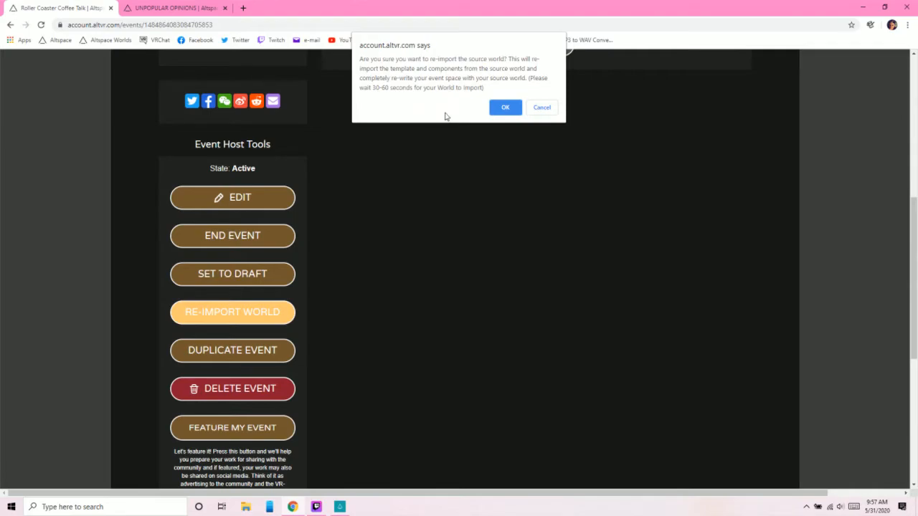
click(548, 107)
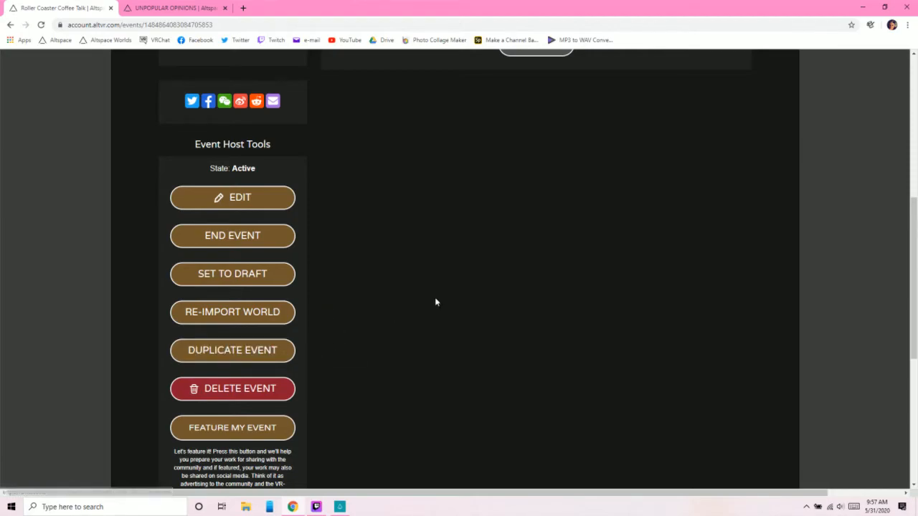
- Duplicate the Roller Coaster Coffee Talk event and confirm the duplication
click(231, 352)
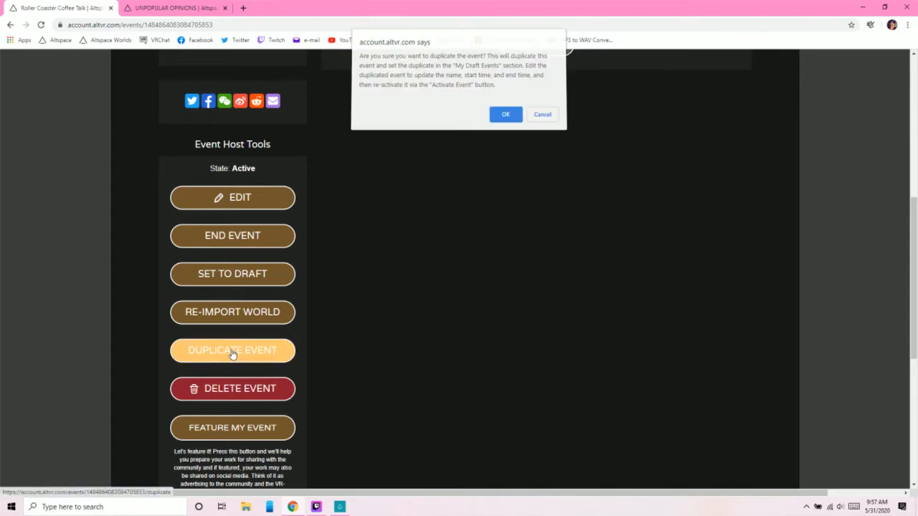
click(506, 118)
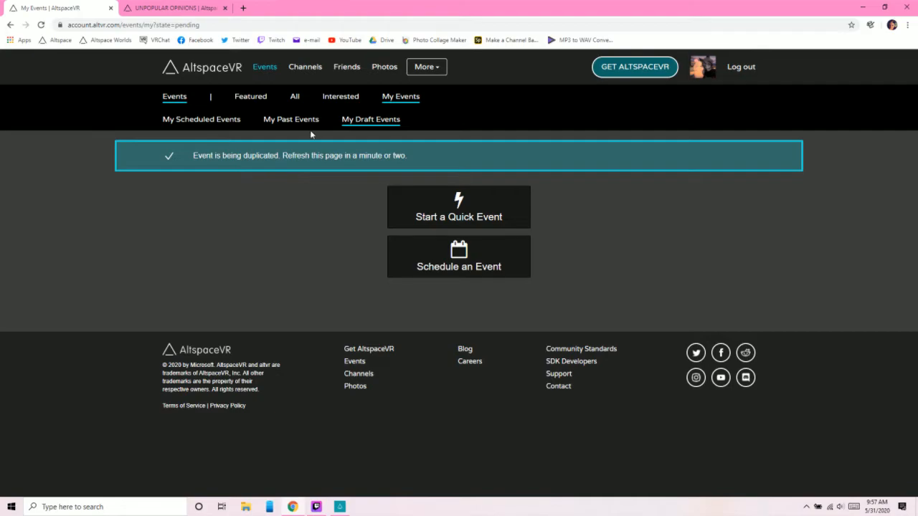
- Open the duplicated Roller Coaster Coffee Talk event from My Draft Events and bring up its edit form
click(364, 121)
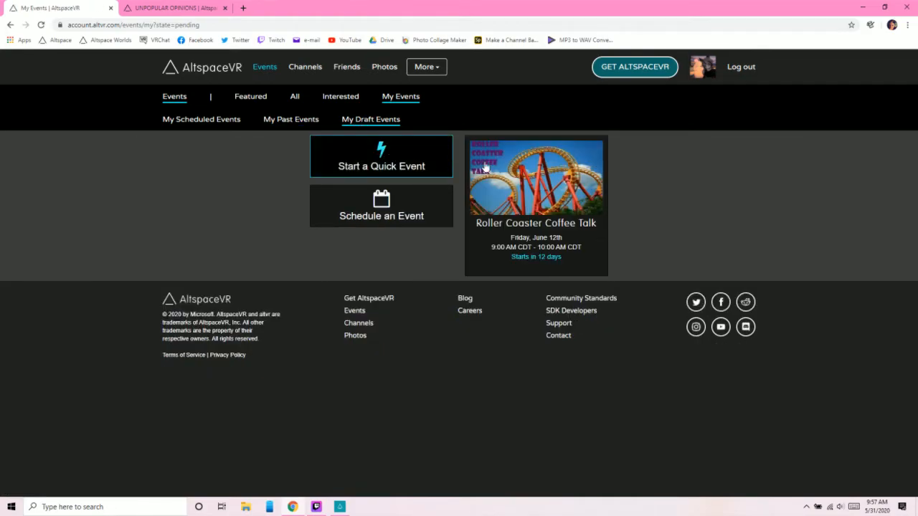
click(537, 223)
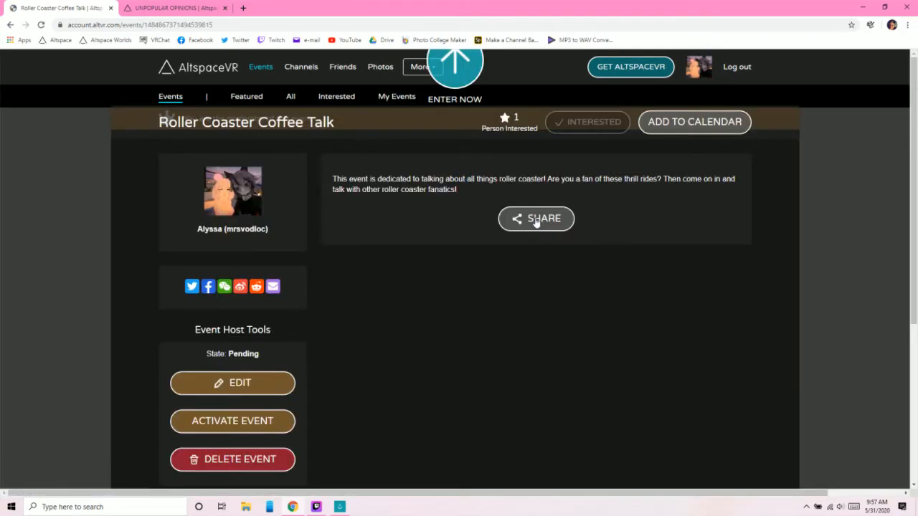
scroll(387, 264, down, 3)
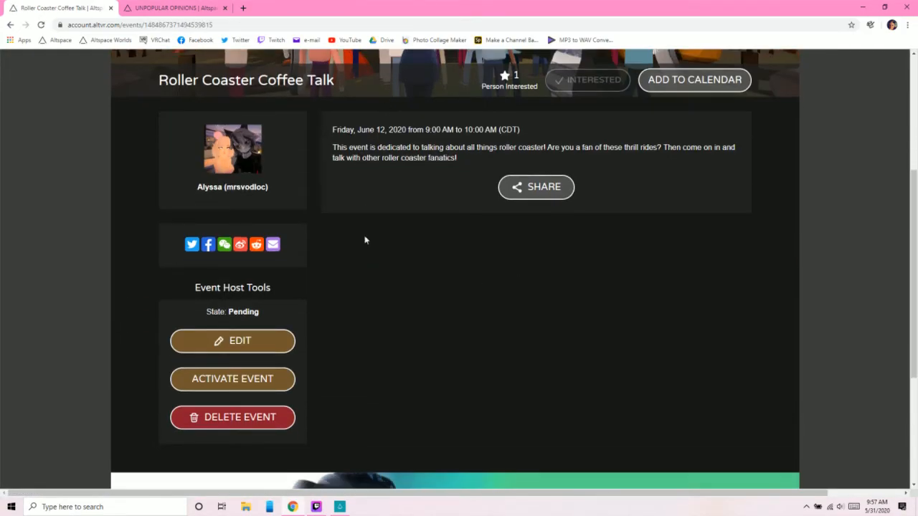
click(261, 348)
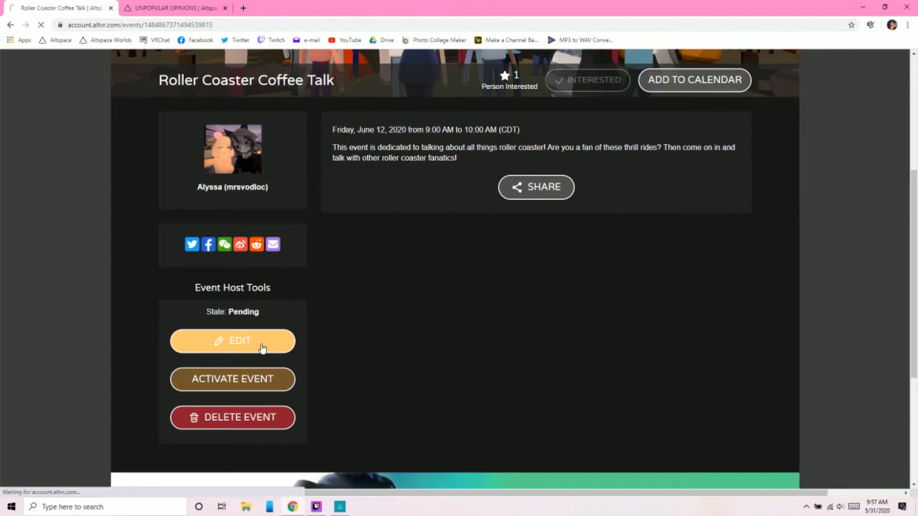
- Review the duplicate's Edit Event form, including its banner, name, description, dates, category, event type and template choices
scroll(262, 342, down, 2)
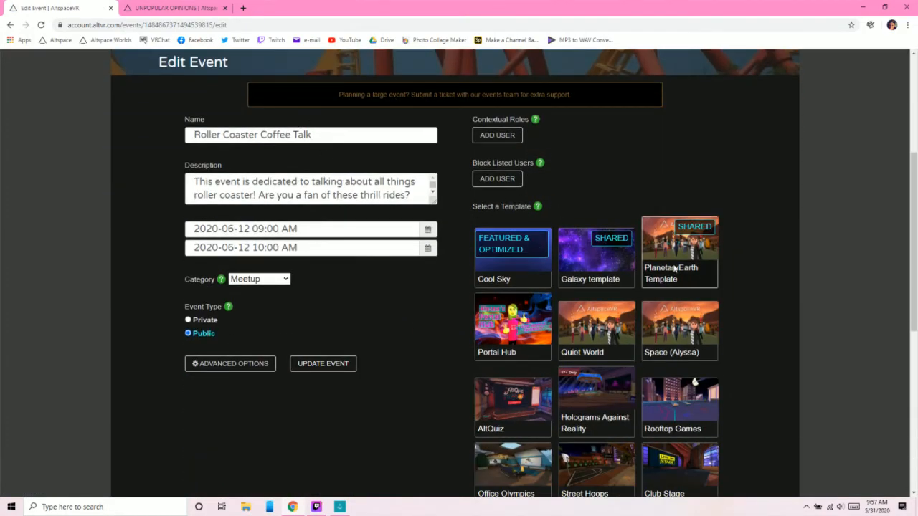
scroll(739, 274, down, 4)
scroll(362, 255, up, 3)
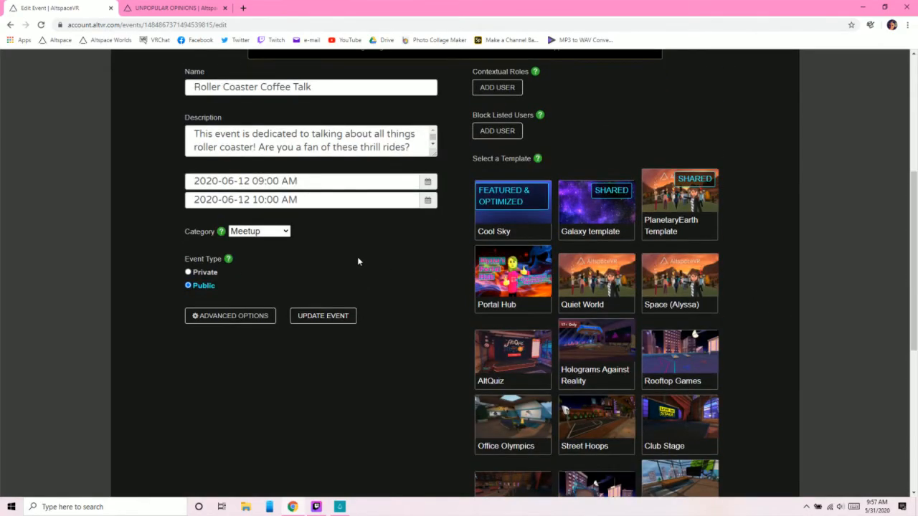
scroll(317, 294, up, 1)
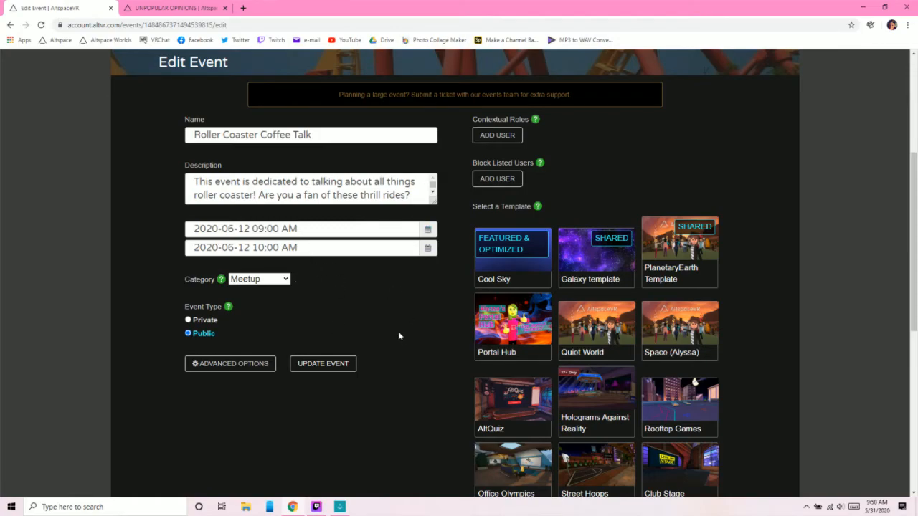
scroll(398, 331, up, 3)
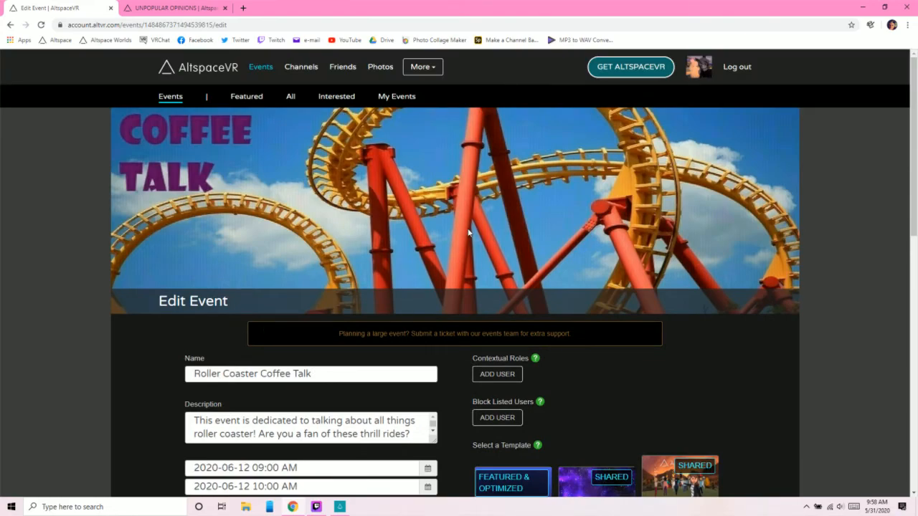
scroll(468, 246, down, 4)
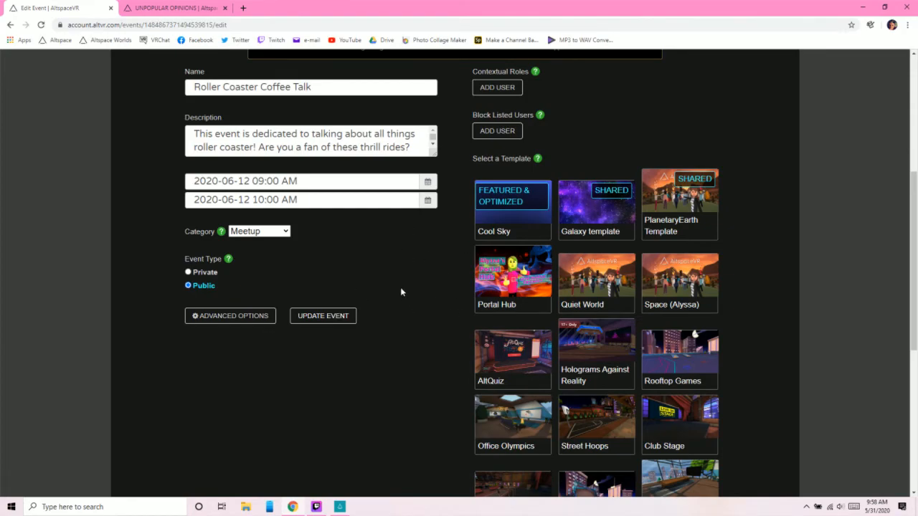
scroll(401, 288, down, 4)
scroll(395, 298, up, 8)
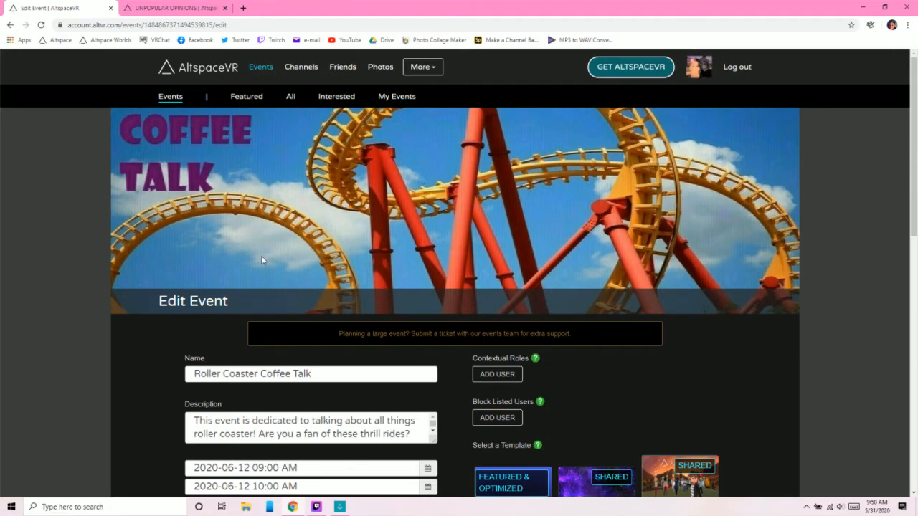
- Look through My Scheduled Events and open the page of the original Roller Coaster Coffee Talk event
click(399, 100)
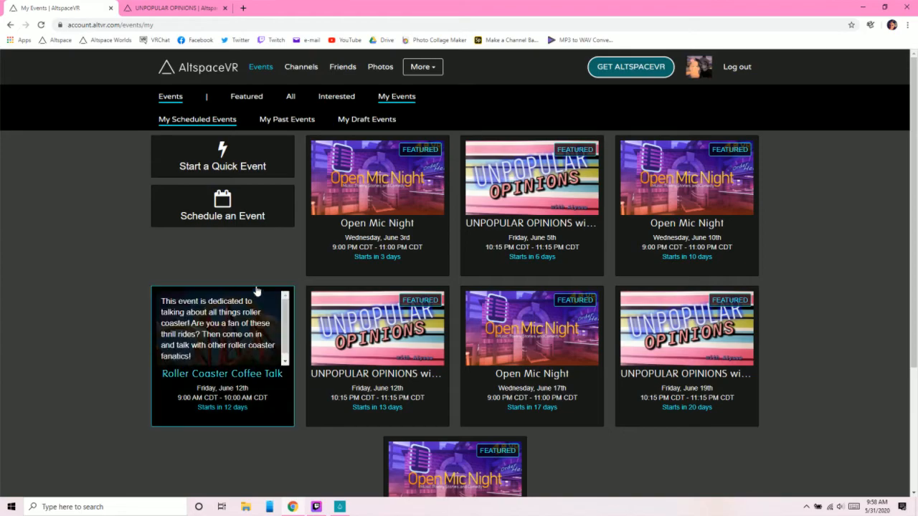
scroll(141, 250, down, 1)
scroll(141, 251, down, 2)
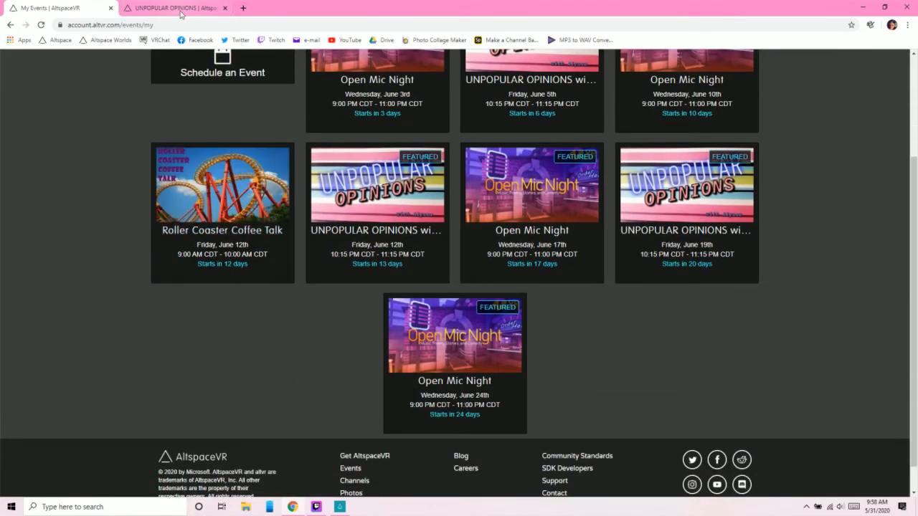
click(195, 216)
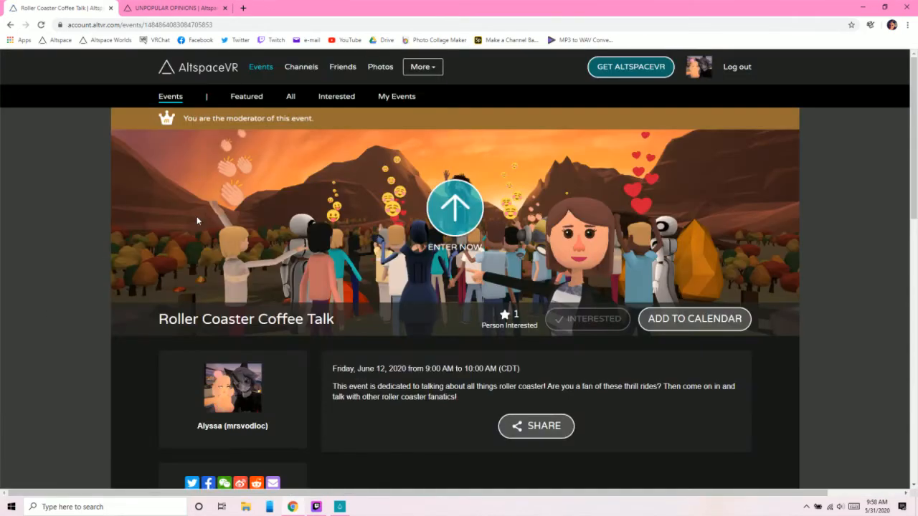
- Bring up the Delete Event confirmation from Roller Coaster Coffee Talk's Event Host Tools and cancel it
scroll(393, 235, down, 5)
scroll(337, 217, down, 1)
scroll(352, 258, down, 1)
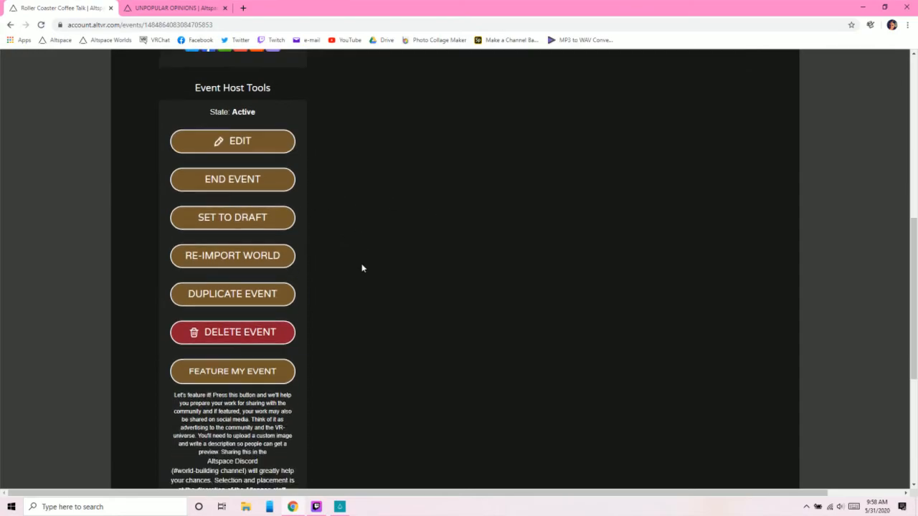
scroll(362, 268, down, 1)
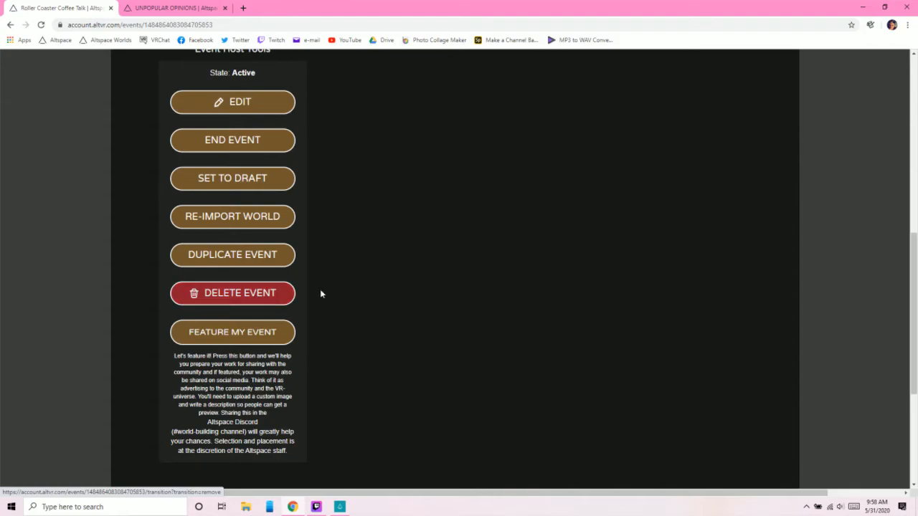
click(288, 297)
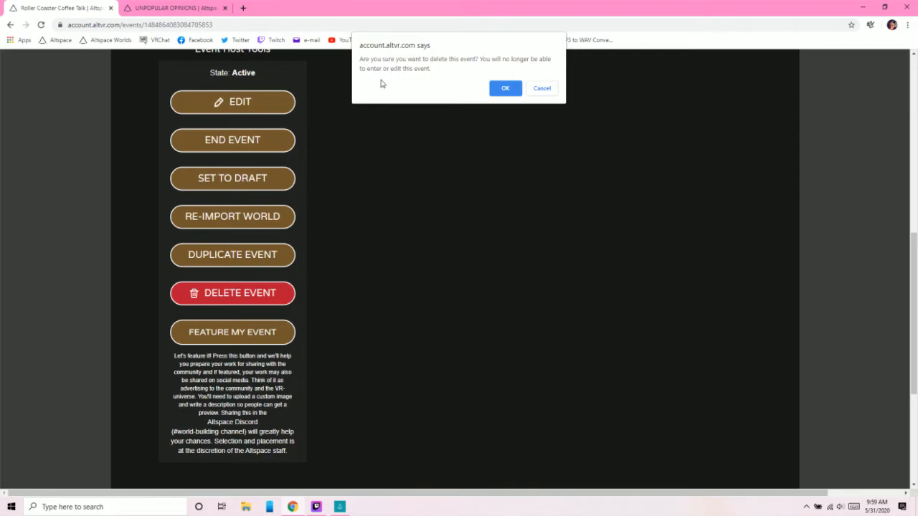
click(543, 92)
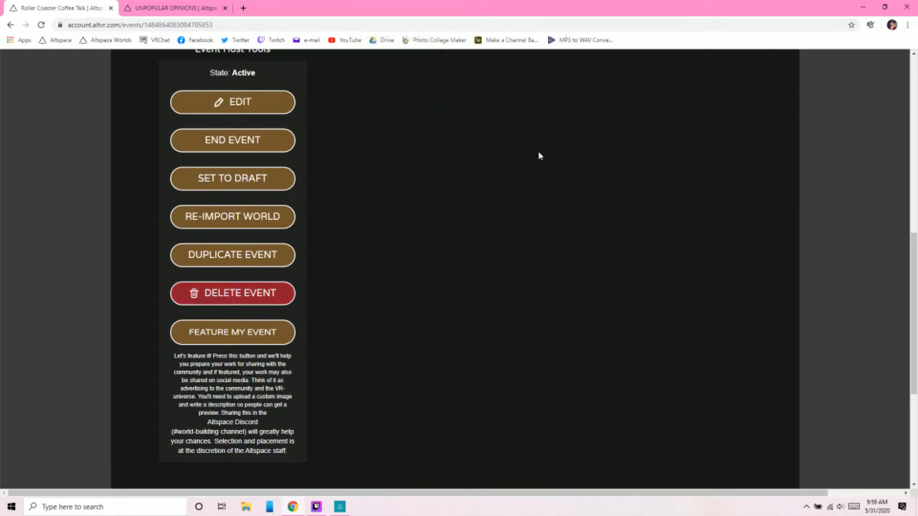
- Switch to the AltspaceVR app and browse the This Week event lineup for Sunday, May 31
scroll(390, 356, down, 3)
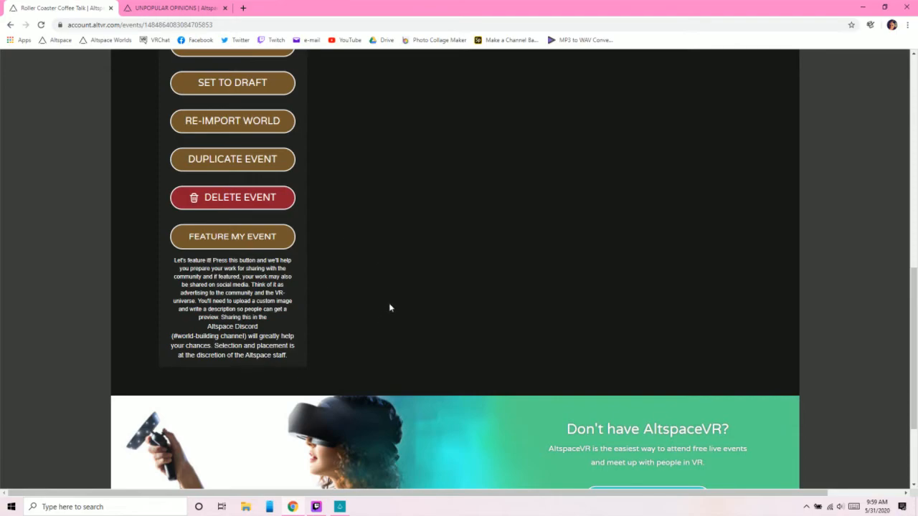
click(340, 506)
click(303, 369)
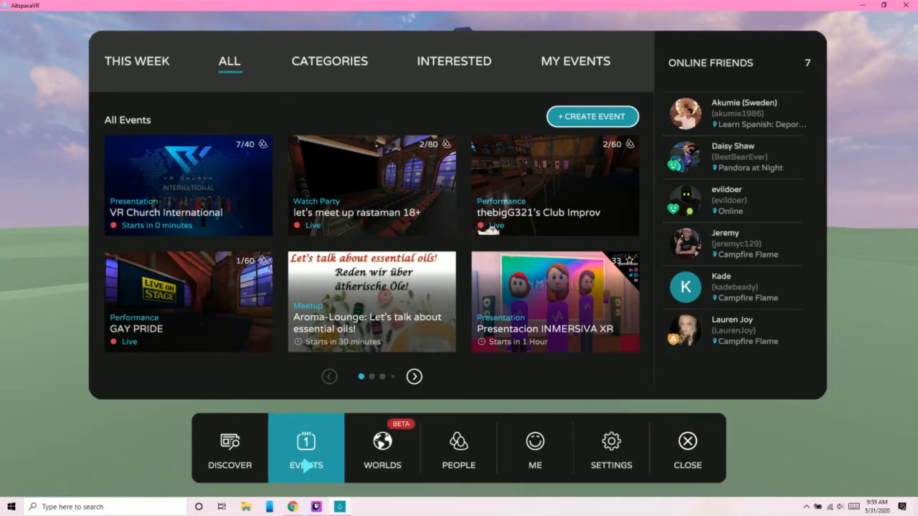
click(154, 64)
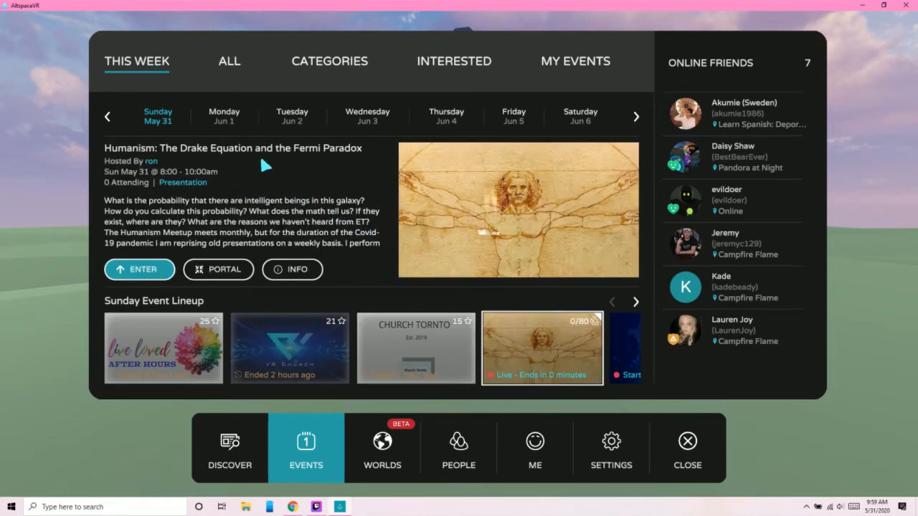
drag(524, 350, 254, 352)
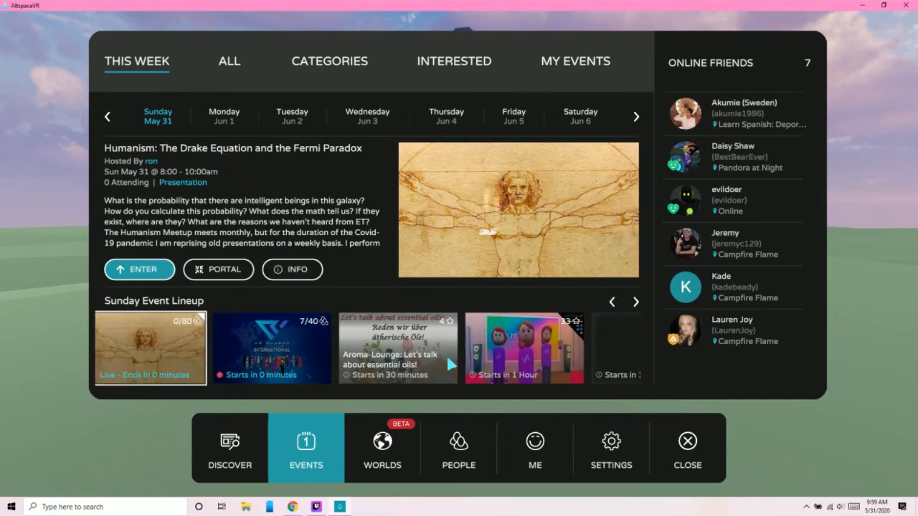
- Show the events for Monday, Jun 1 and browse through that day's lineup
click(222, 115)
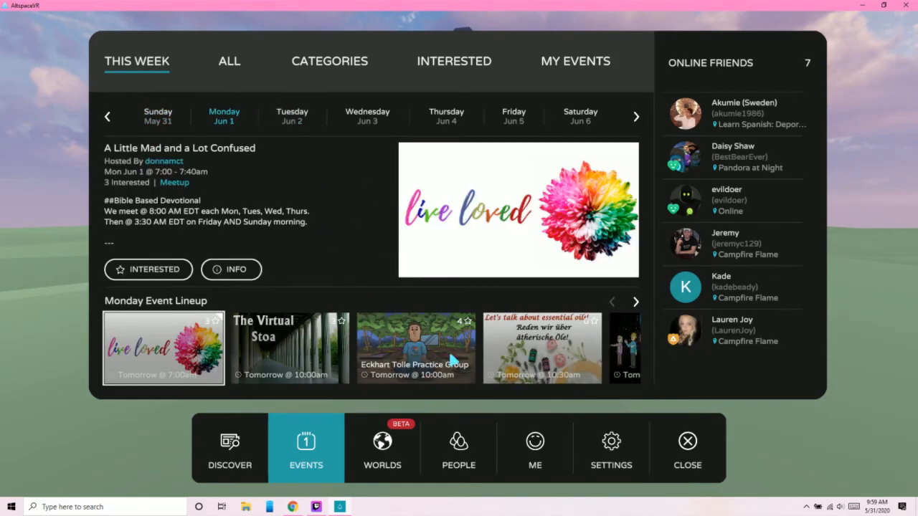
drag(396, 360, 297, 369)
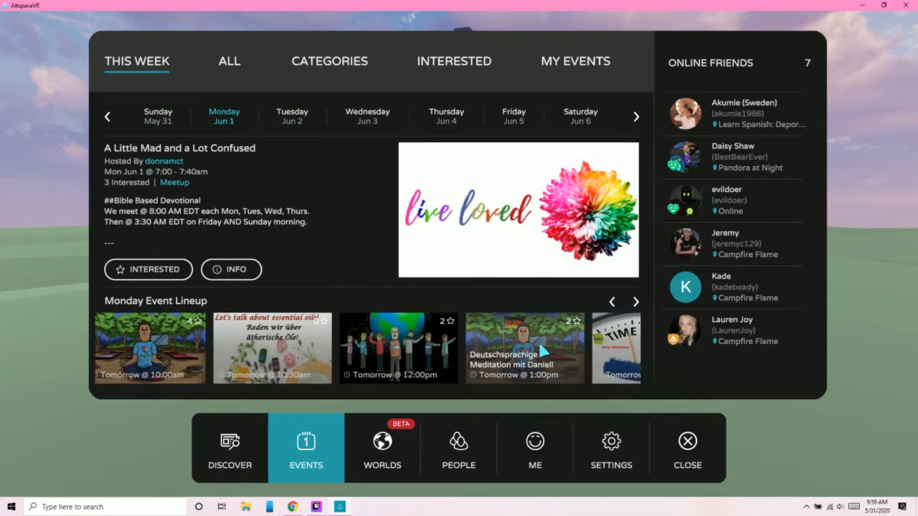
drag(371, 359, 291, 362)
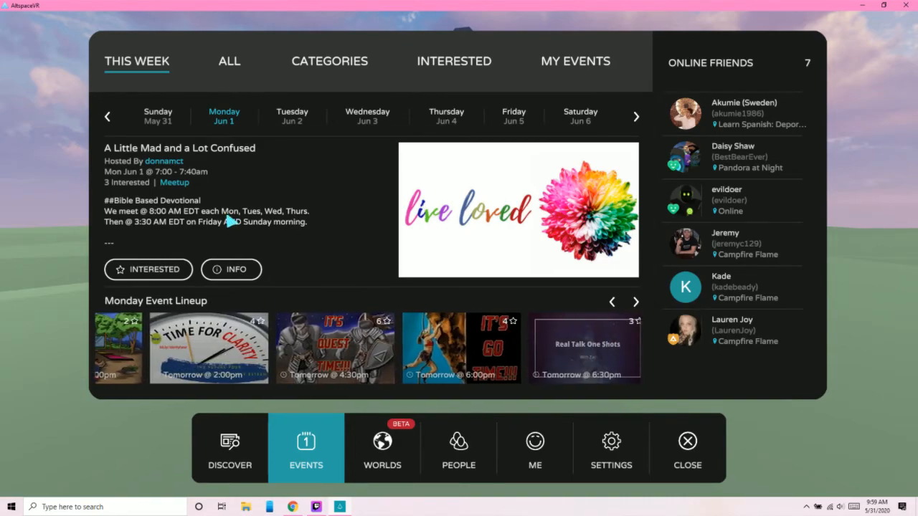
- Open the info page of A Little Mad and a Lot Confused, read its description, and close the events menu
click(240, 269)
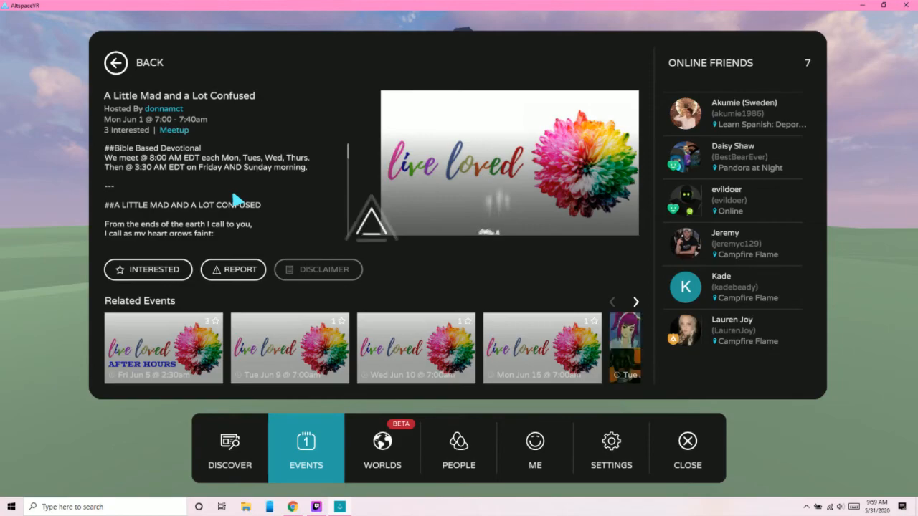
scroll(237, 200, down, 2)
scroll(236, 200, down, 2)
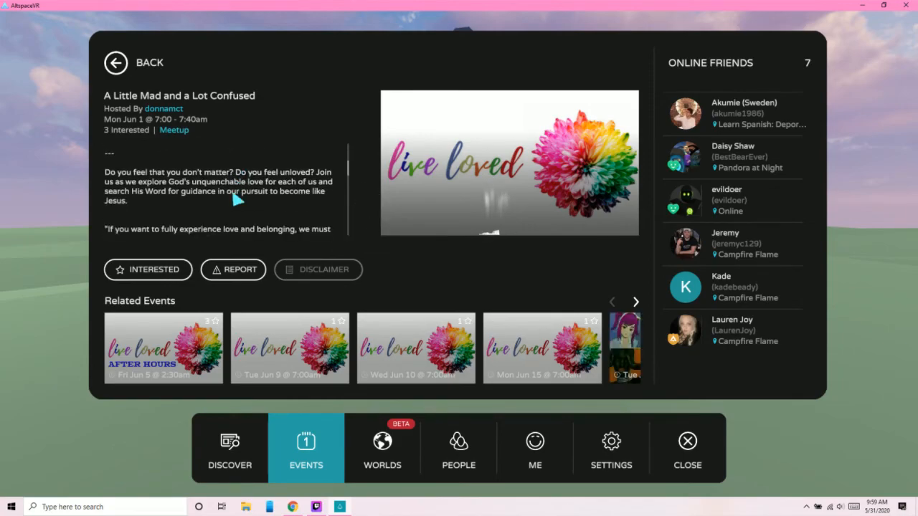
scroll(231, 187, down, 2)
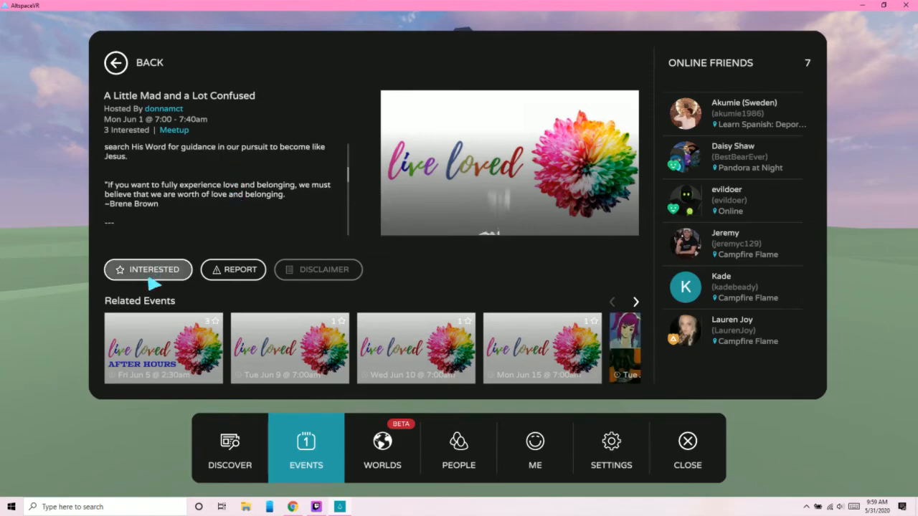
click(706, 449)
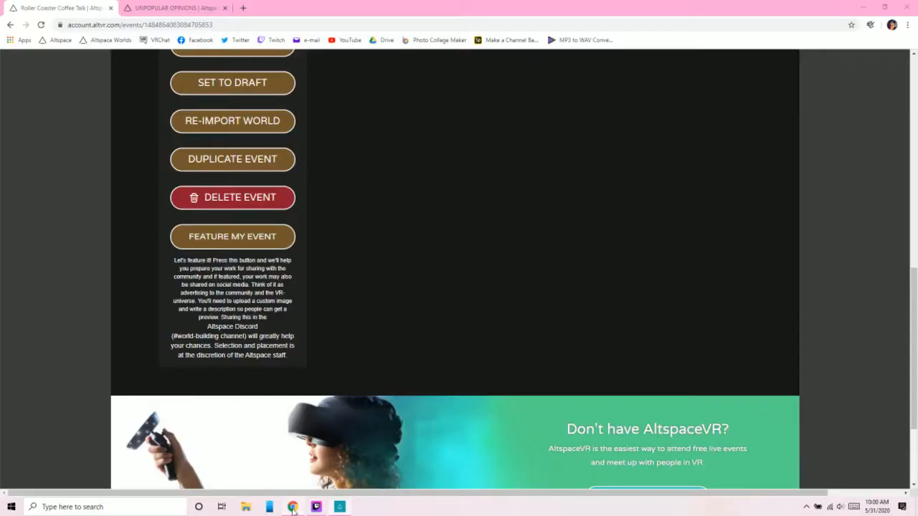
- Switch back to Chrome, bring up the Feature My Event submission prompt for Roller Coaster Coffee Talk, and cancel it
click(292, 507)
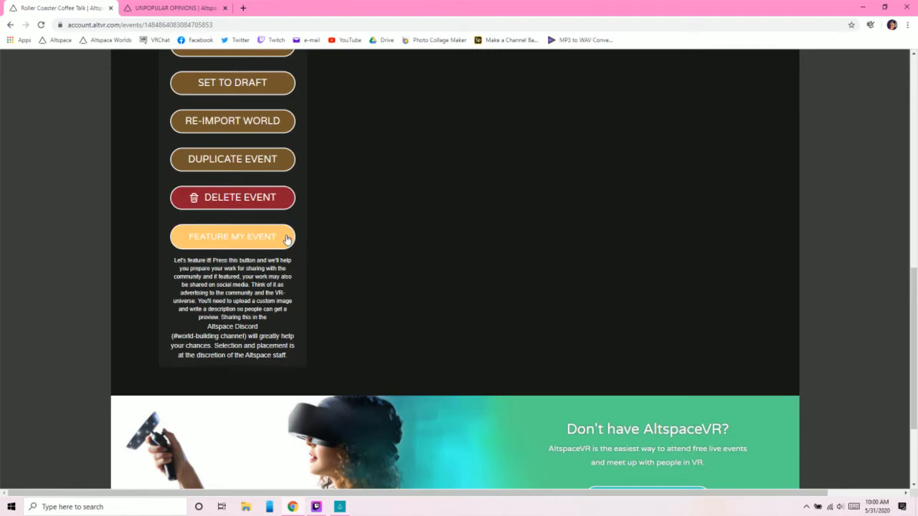
click(256, 243)
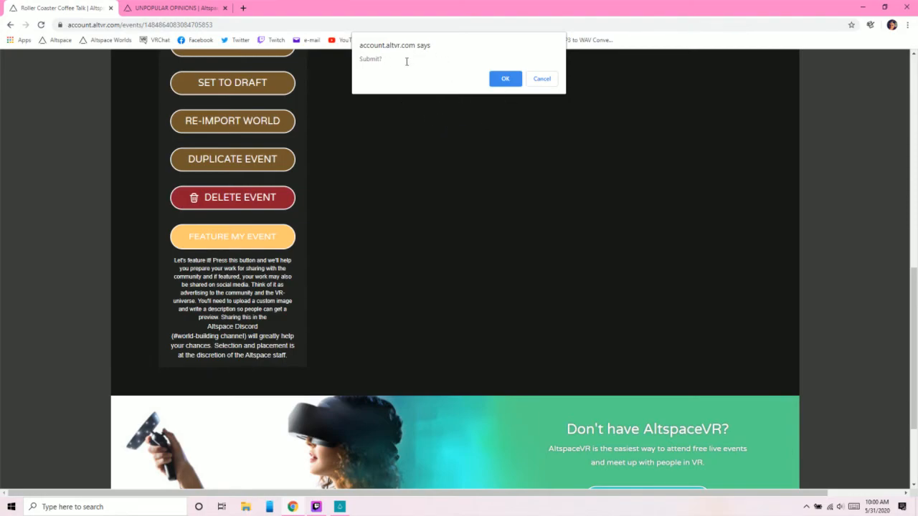
click(543, 79)
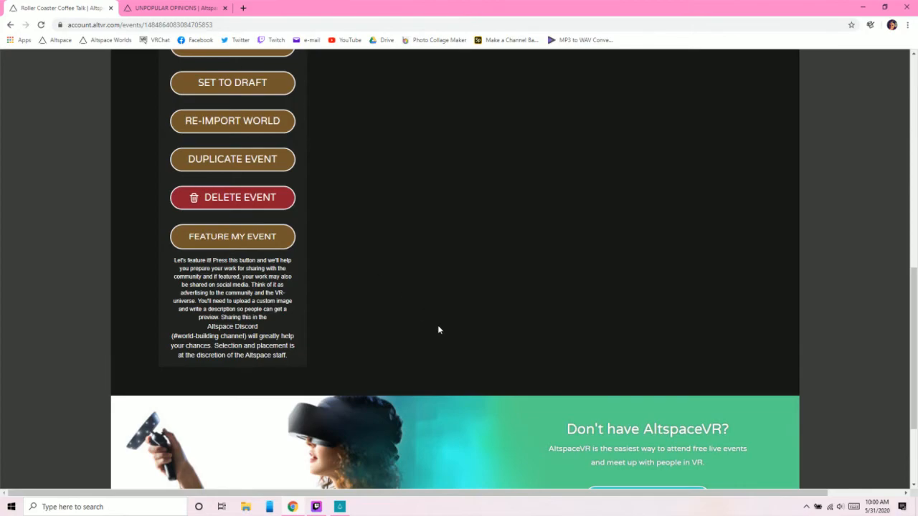
- Review the Roller Coaster Coffee Talk page's details, Event Host Tools and the Feature My Event explanation
scroll(439, 330, up, 4)
scroll(441, 331, up, 2)
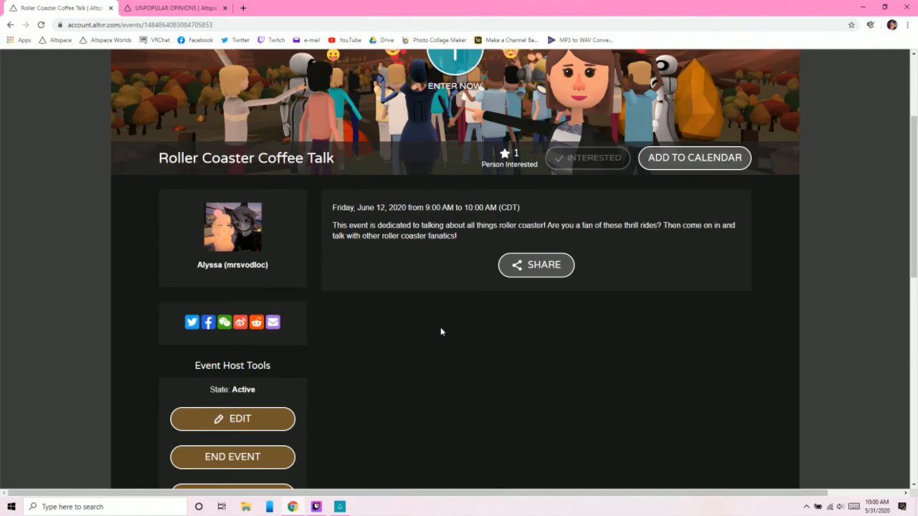
scroll(440, 331, down, 4)
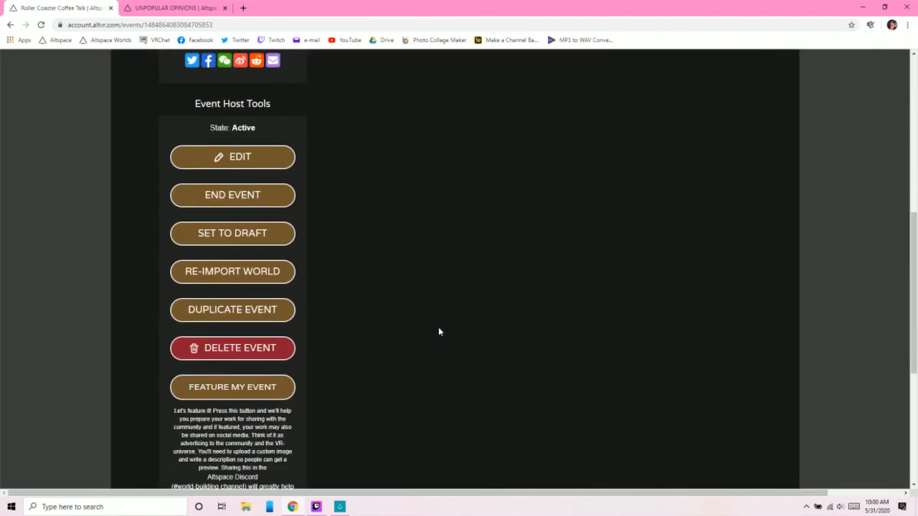
scroll(439, 331, down, 3)
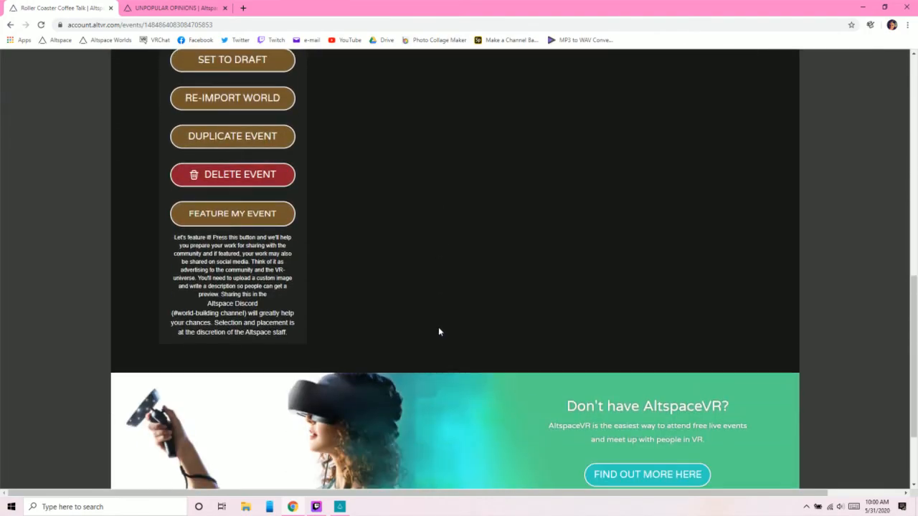
scroll(435, 324, down, 1)
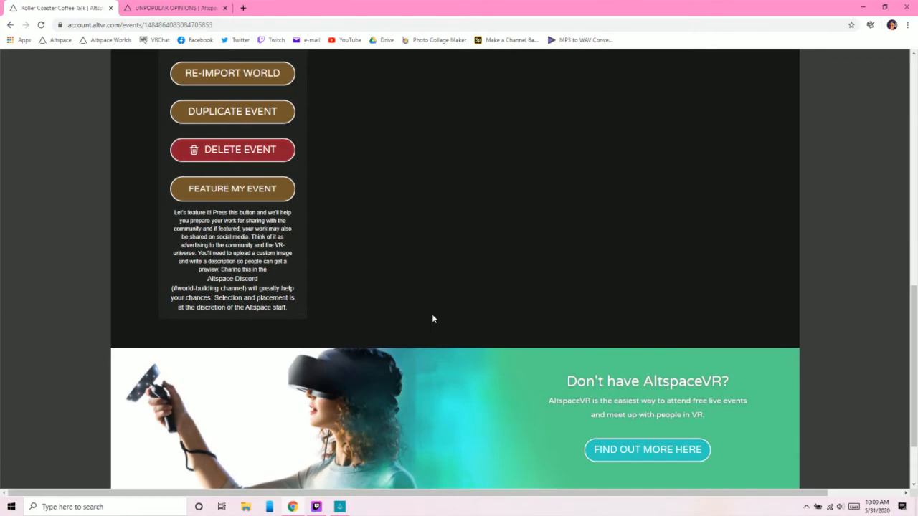
scroll(432, 319, up, 7)
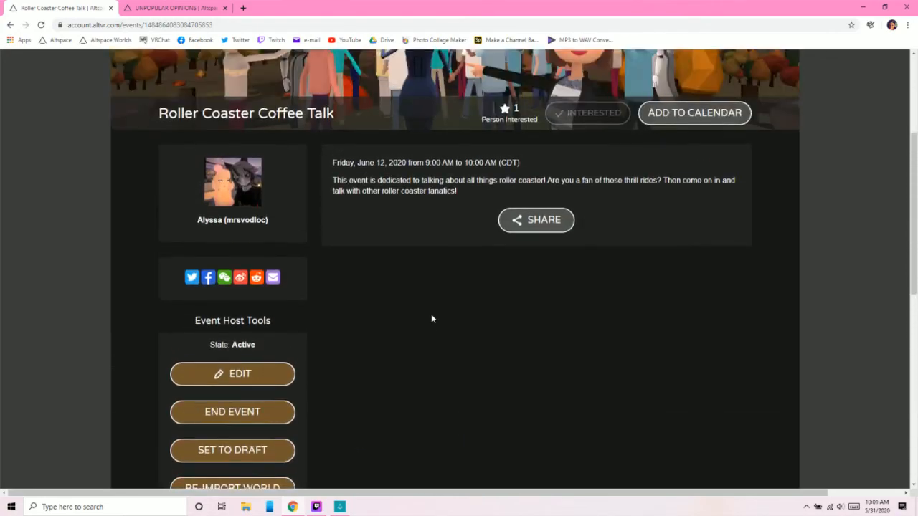
scroll(431, 318, up, 2)
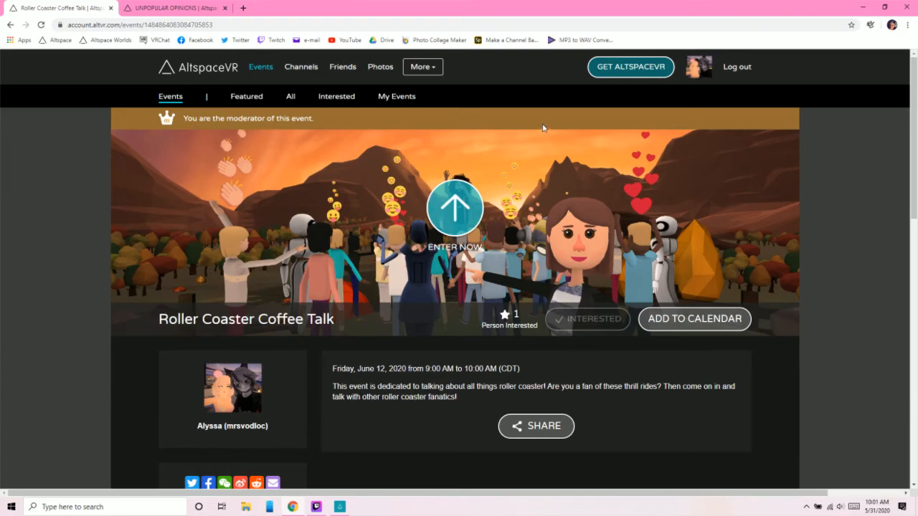
scroll(621, 296, down, 3)
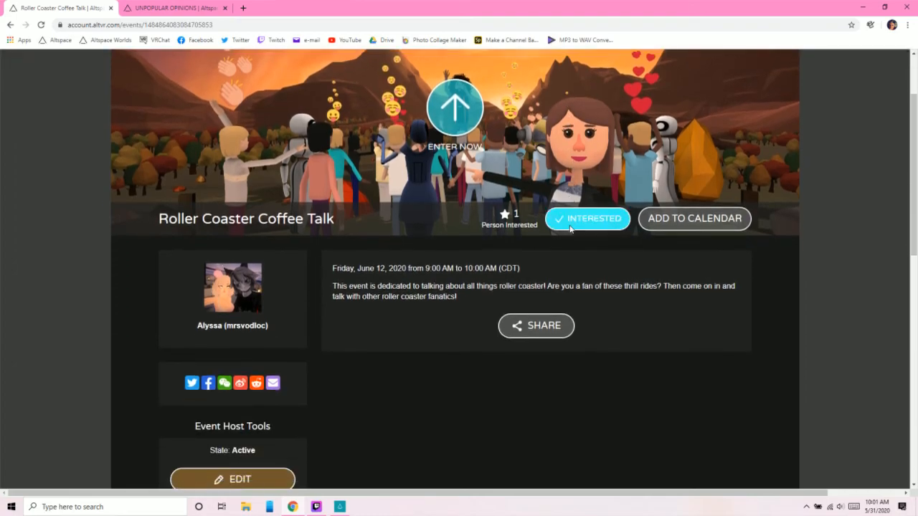
scroll(622, 297, up, 3)
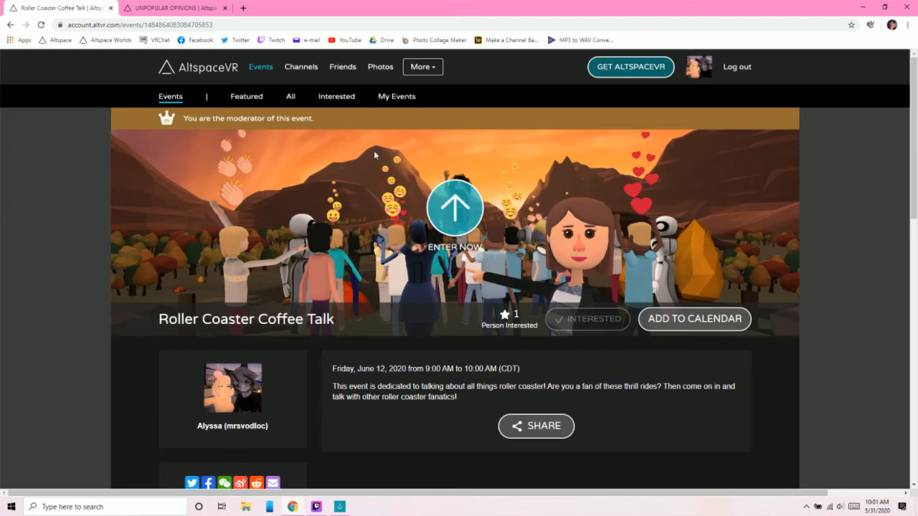
- Switch to the AltspaceVR app, enter Roller Coaster Coffee Talk from your own scheduled events, and dismiss its welcome tip
click(340, 506)
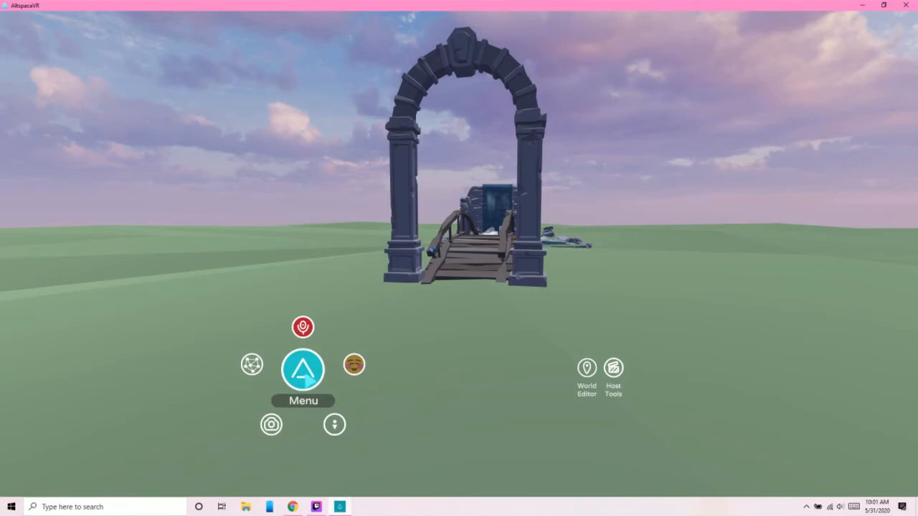
click(304, 369)
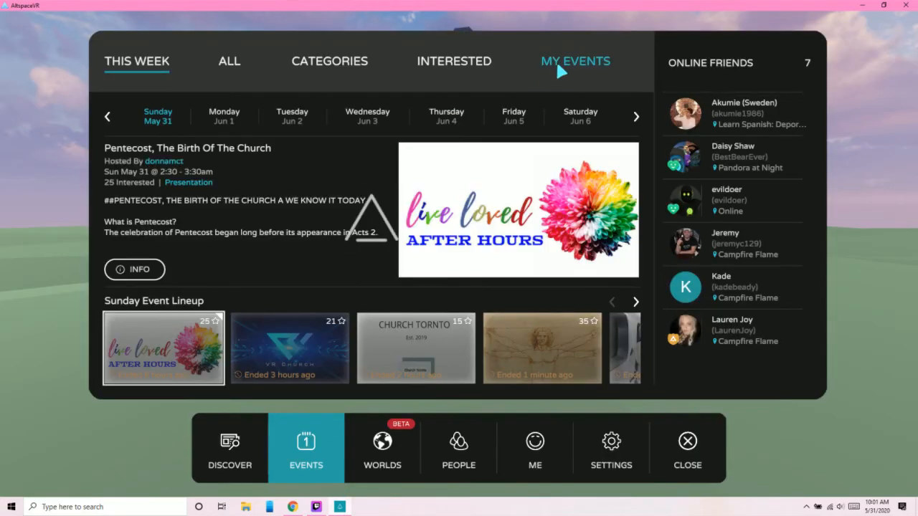
click(557, 66)
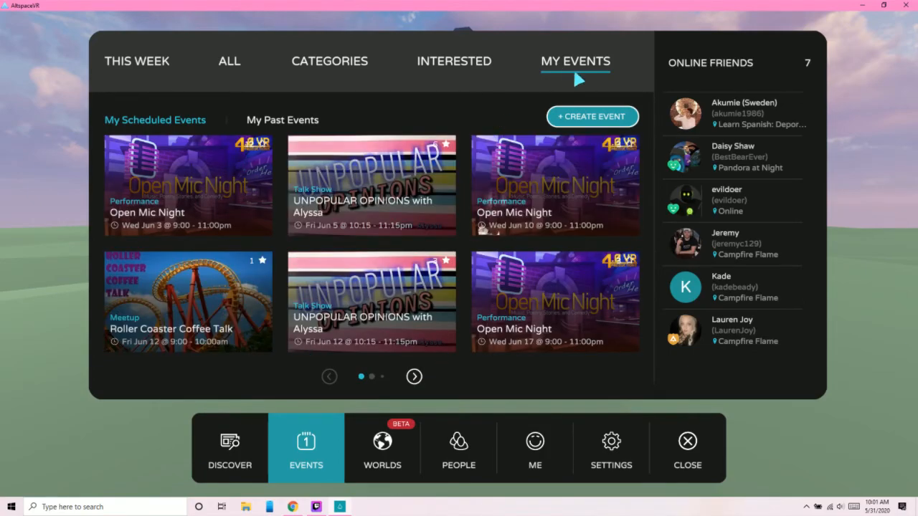
mouse_move(186, 296)
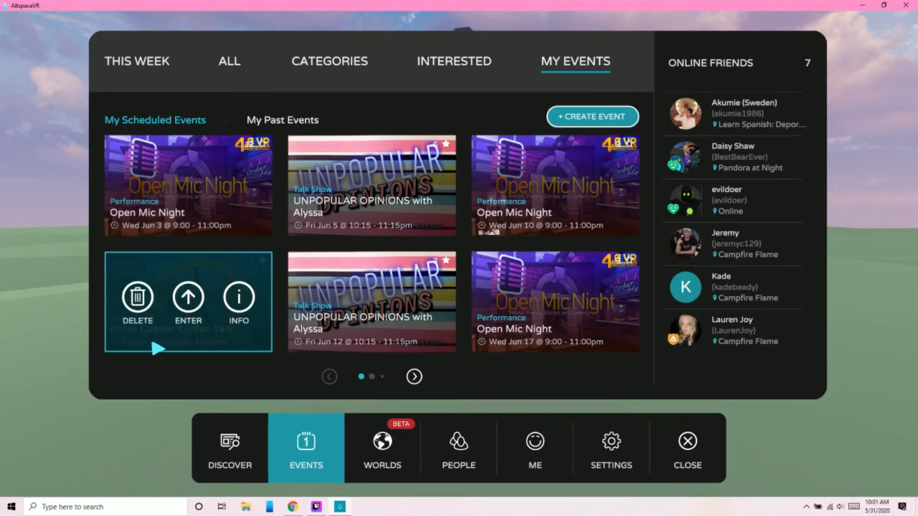
click(190, 299)
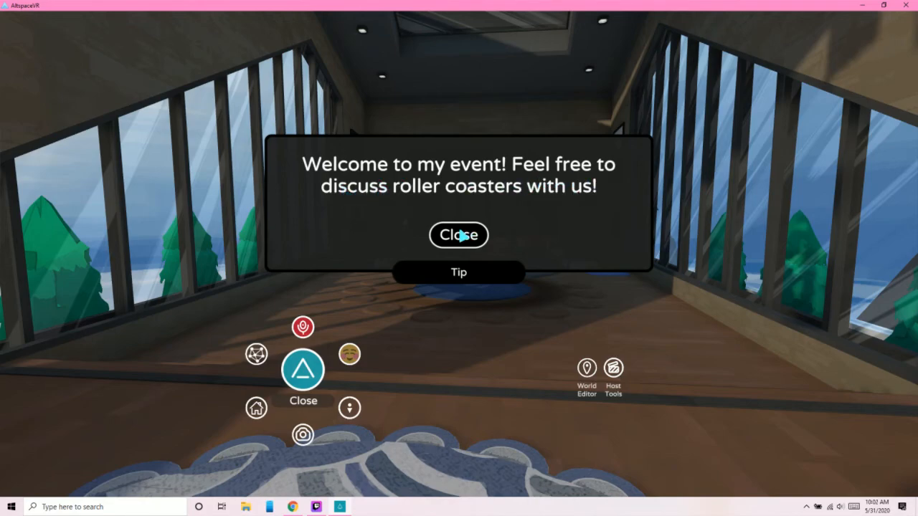
click(462, 235)
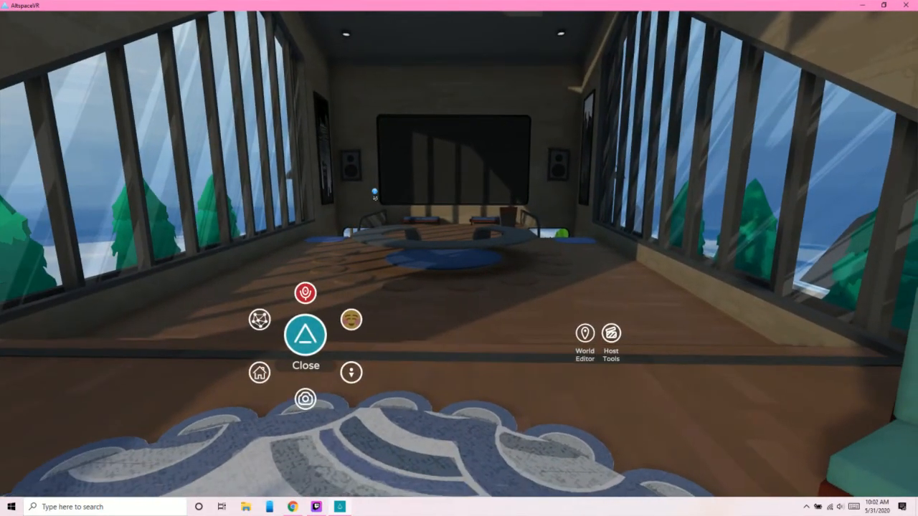
- Walk to the help marker beside the presentation screen, read its information about using slides, and close the message
key(w)
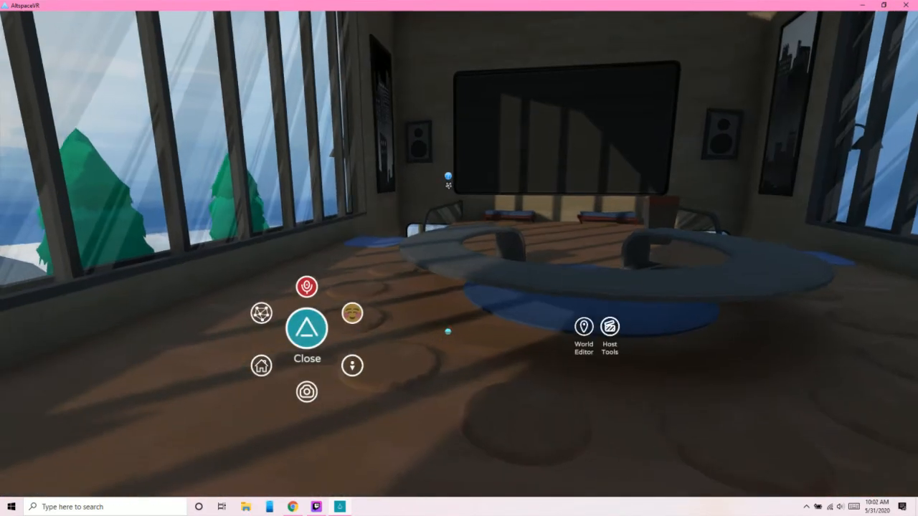
key(w)
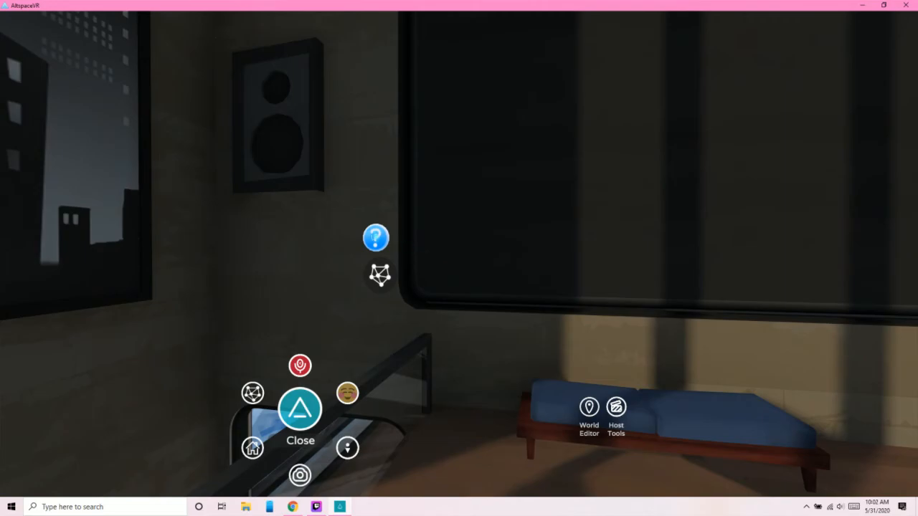
click(376, 237)
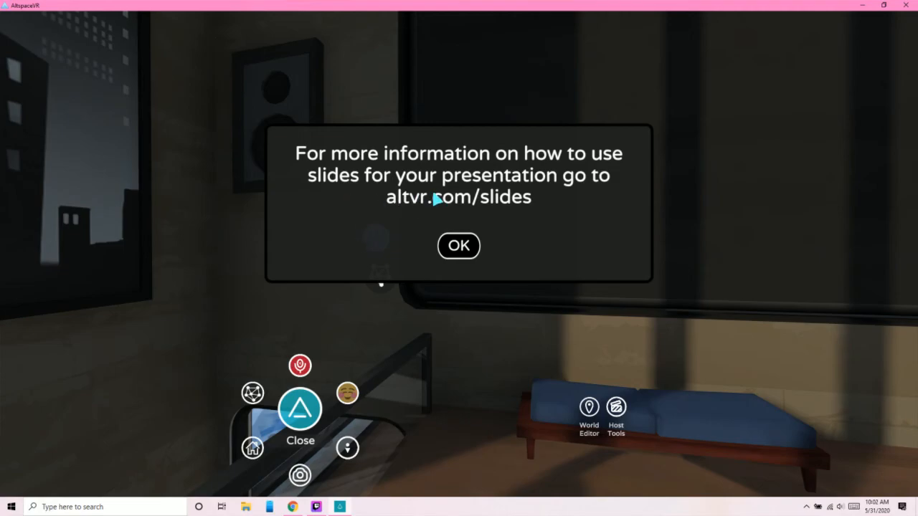
click(464, 246)
- Turn toward the podium, review both pages of present objects in the World Editor, and close the editor
drag(467, 247, 512, 161)
key(w)
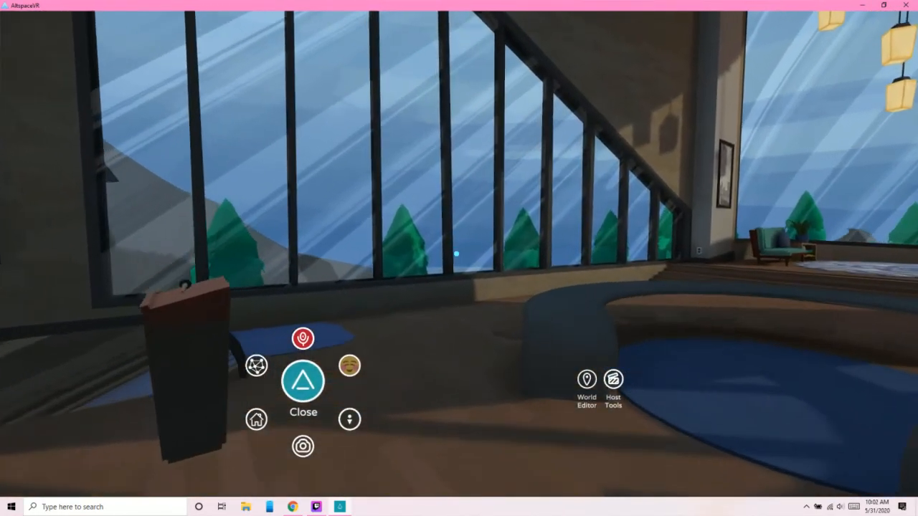
click(587, 379)
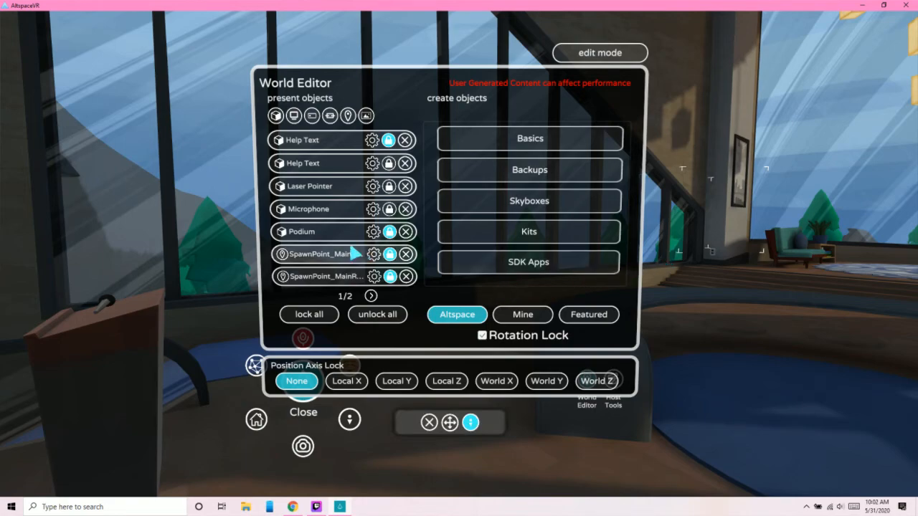
click(370, 295)
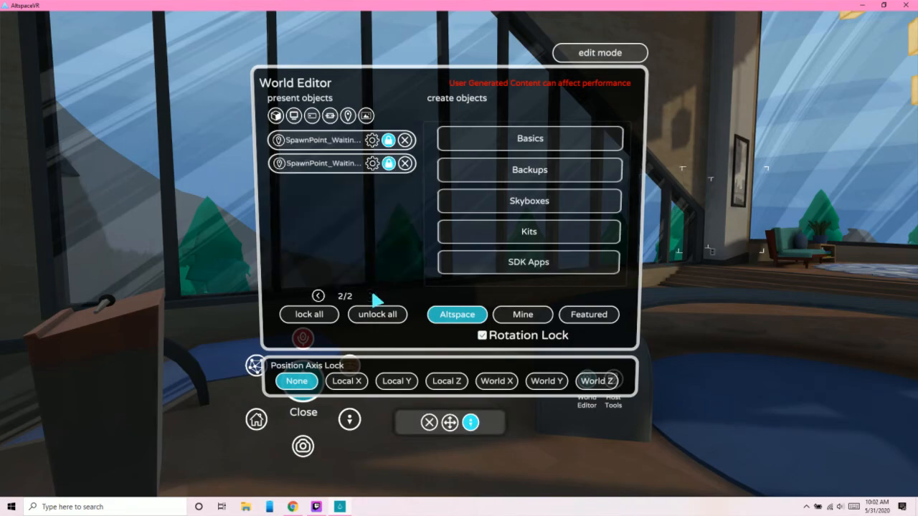
click(319, 295)
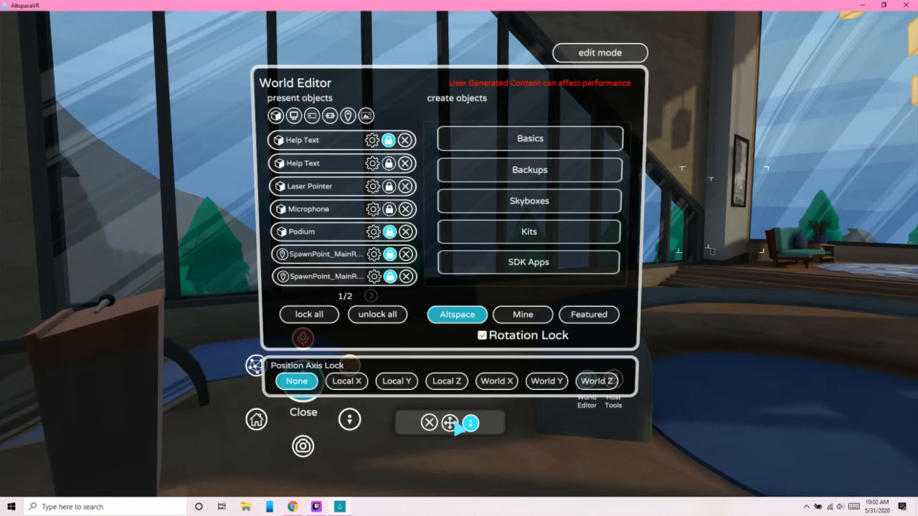
click(429, 423)
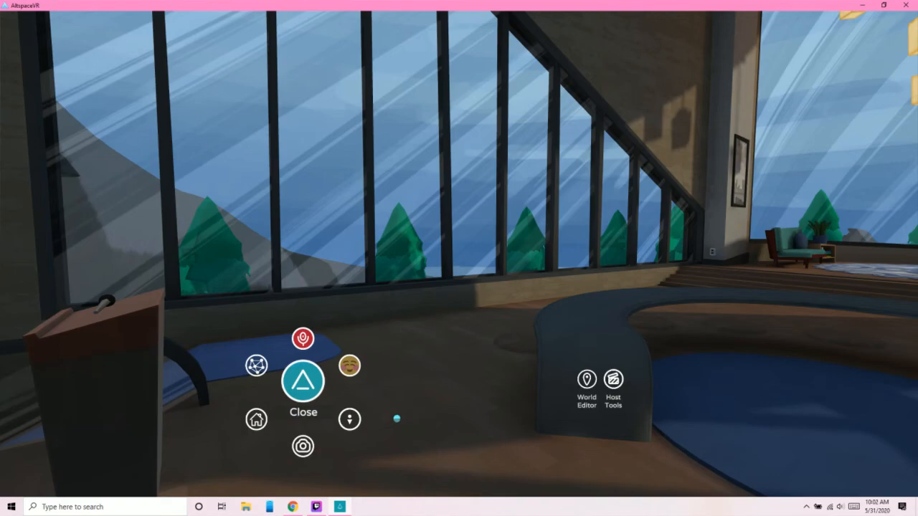
- Create a StageBlocker near the podium from the World Editor's Altspace Event Tools kit
click(587, 380)
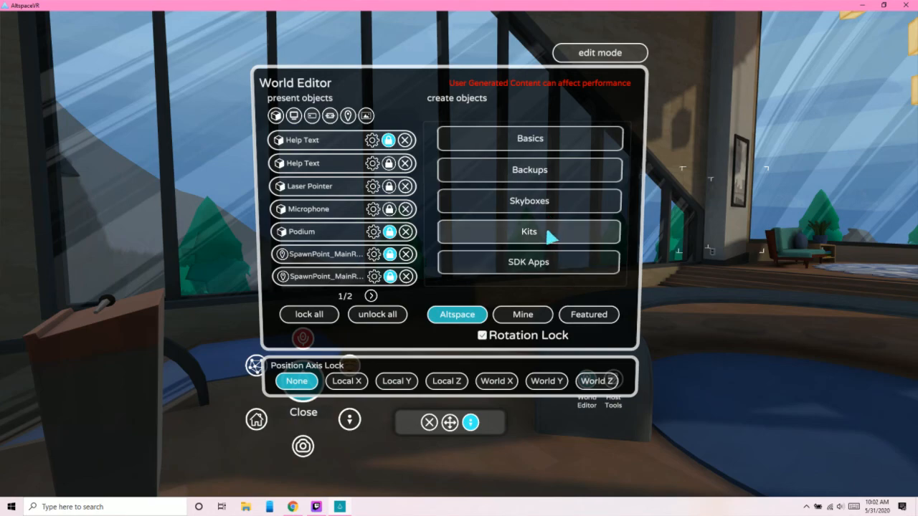
click(494, 231)
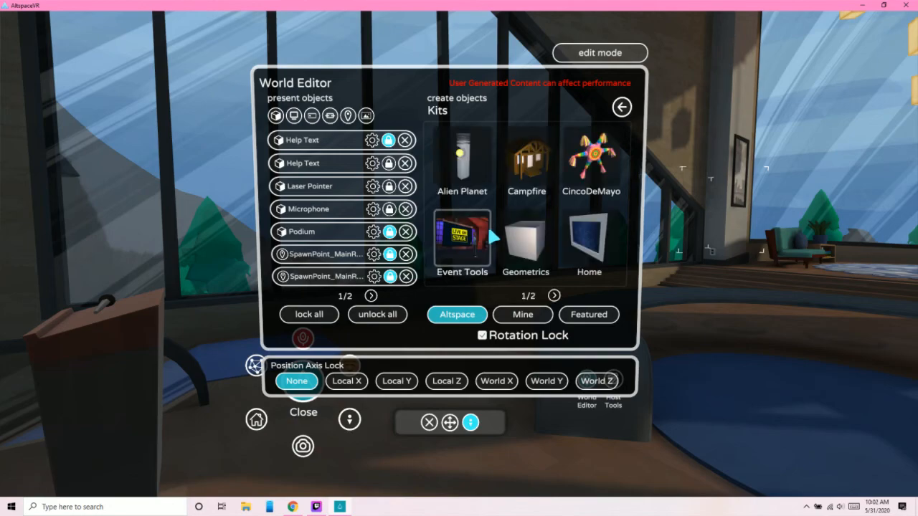
click(455, 251)
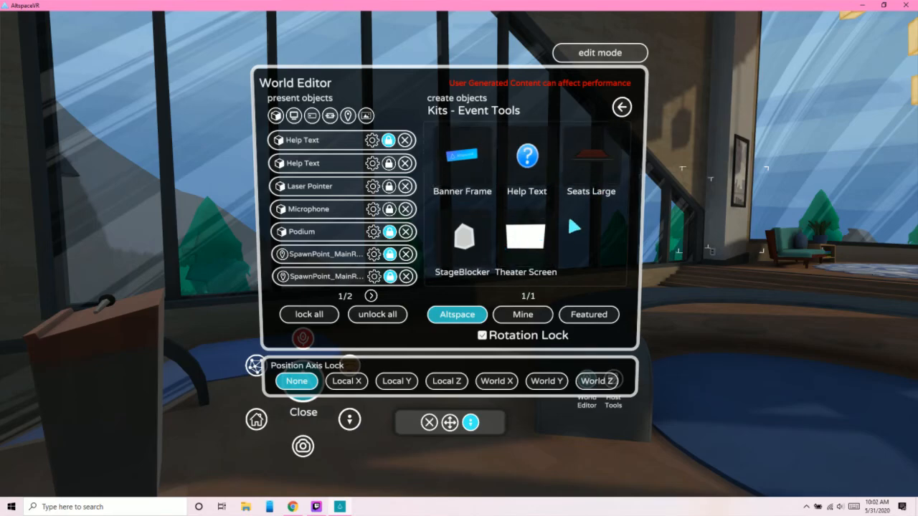
right_click(711, 248)
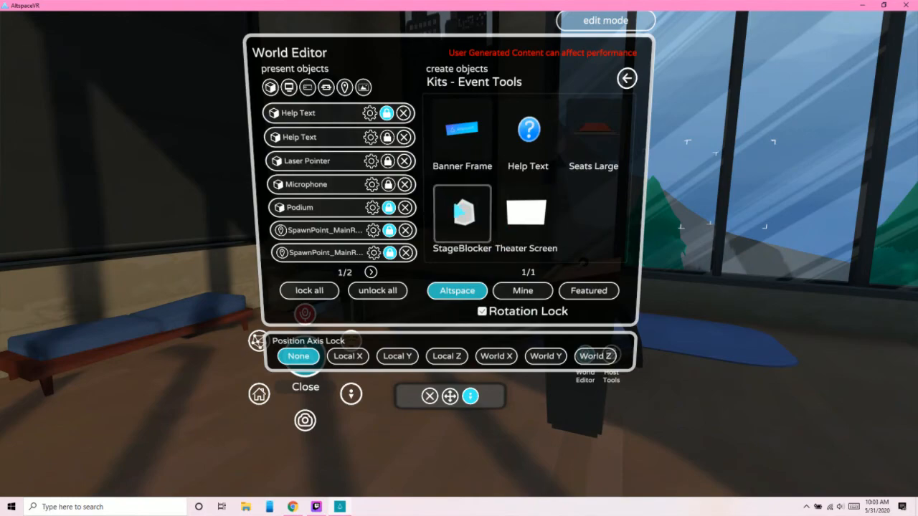
click(463, 213)
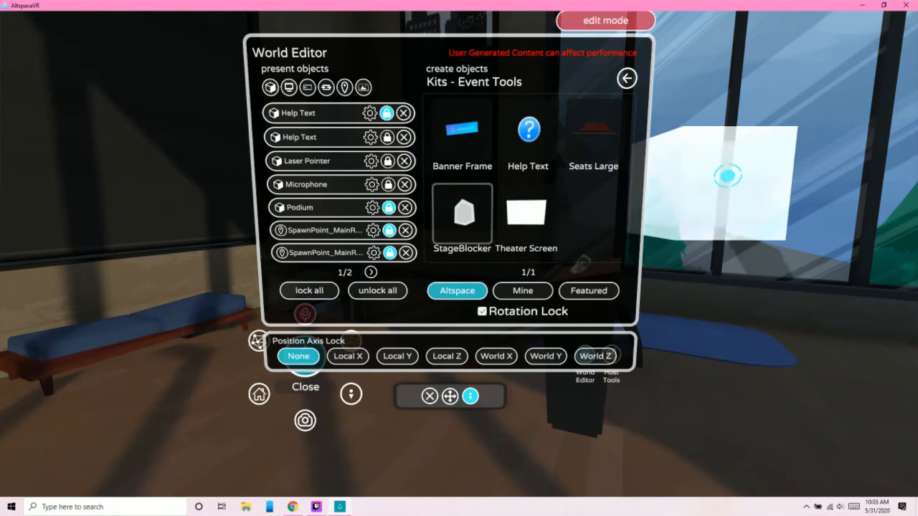
- Pull the StageBlocker closer so it covers the podium area, and walk around it to view it from different sides
mouse_move(736, 184)
mouse_down()
mouse_move(711, 213)
mouse_move(706, 228)
mouse_move(717, 233)
mouse_move(502, 233)
mouse_move(287, 250)
mouse_move(280, 315)
mouse_move(430, 265)
mouse_move(459, 287)
mouse_move(458, 237)
mouse_move(730, 185)
mouse_up()
scroll(707, 228, down, 5)
scroll(729, 185, down, 3)
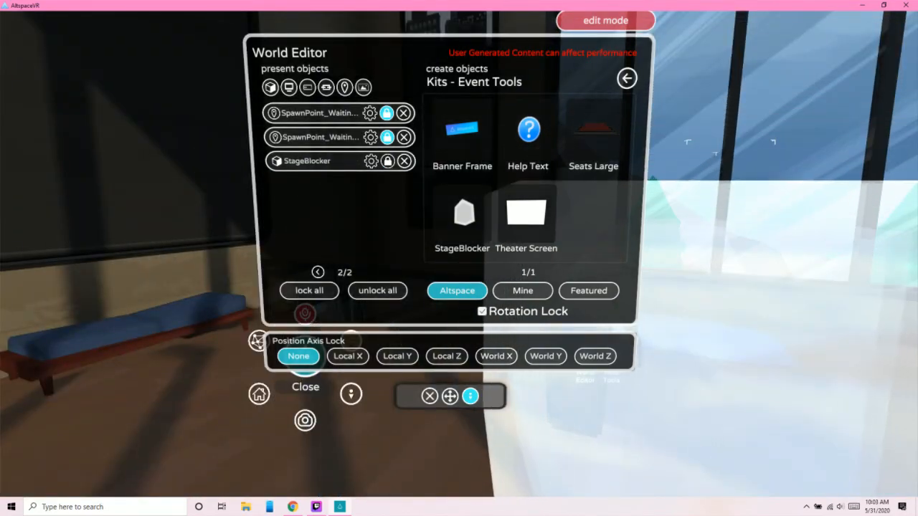
key(w)
drag(730, 185, 570, 185)
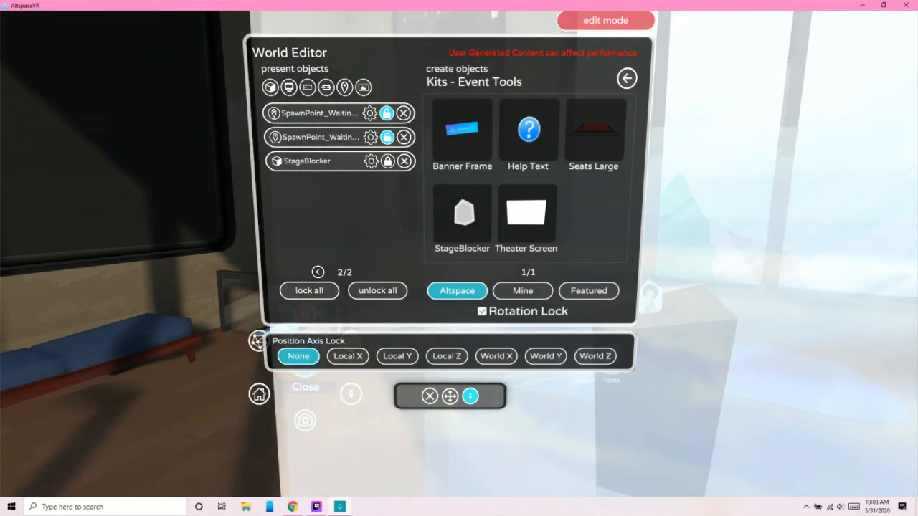
key(s)
key(s)
drag(549, 265, 892, 244)
key(w)
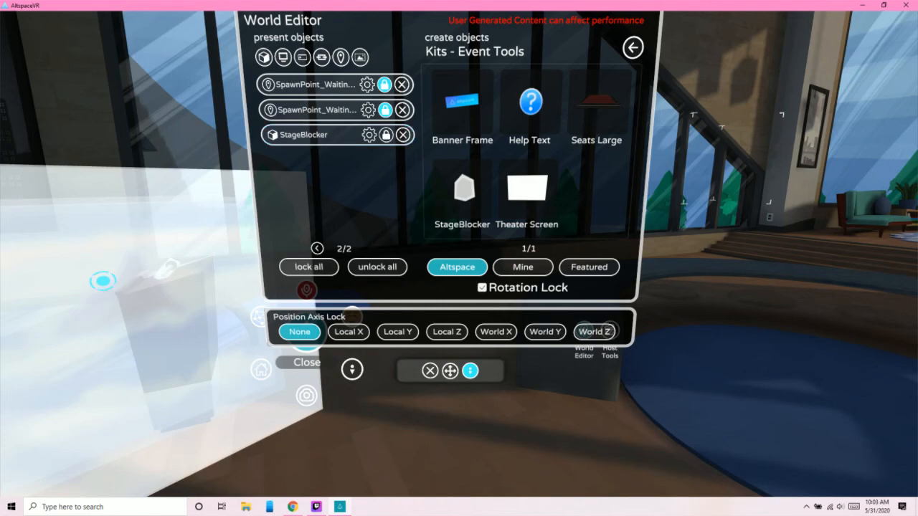
- Lock all present objects, delete the StageBlocker from the event, and leave the World Editor
click(310, 266)
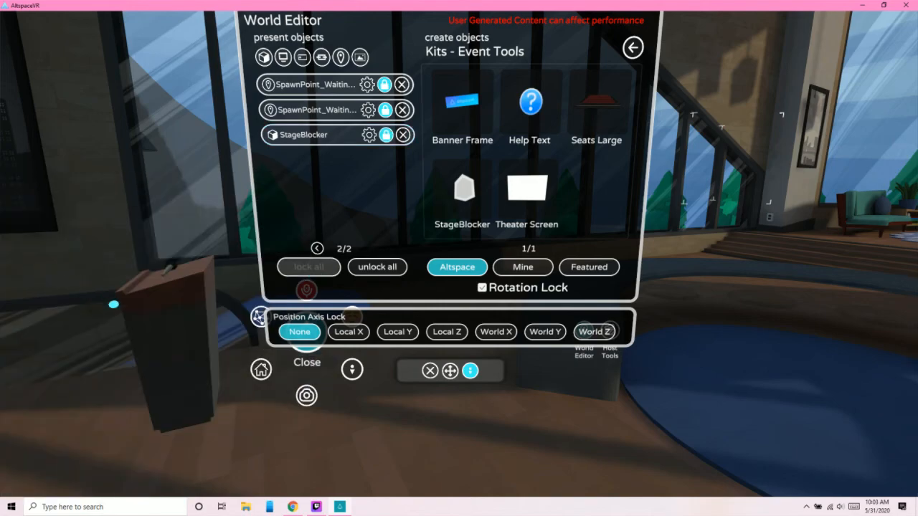
click(403, 135)
drag(809, 306, 459, 258)
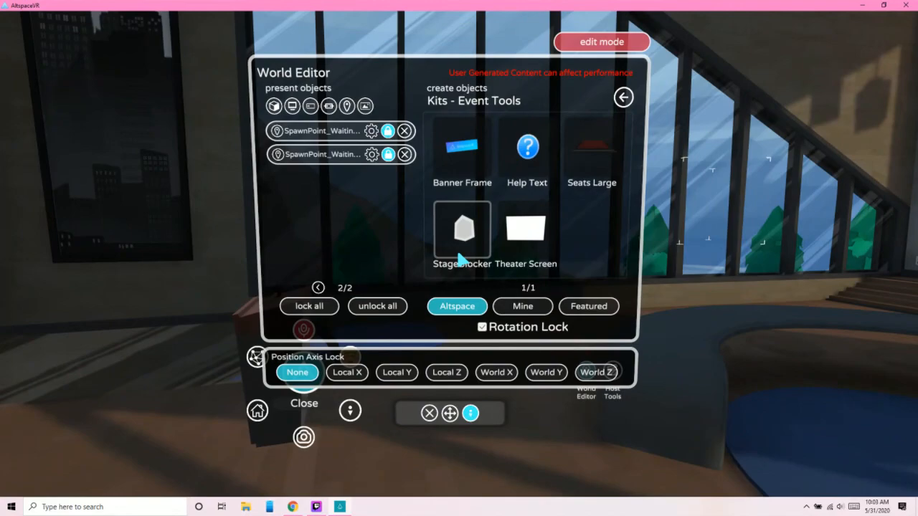
click(428, 414)
drag(425, 413, 458, 256)
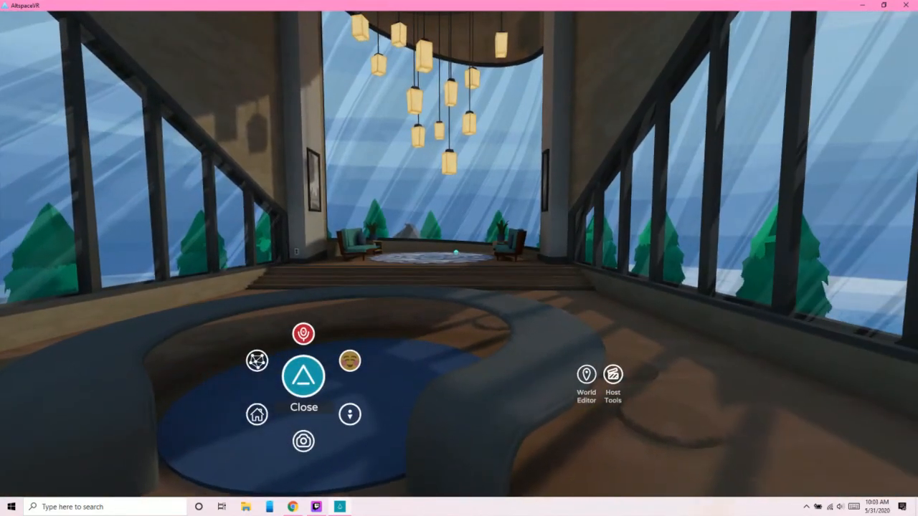
key(w)
drag(656, 236, 459, 254)
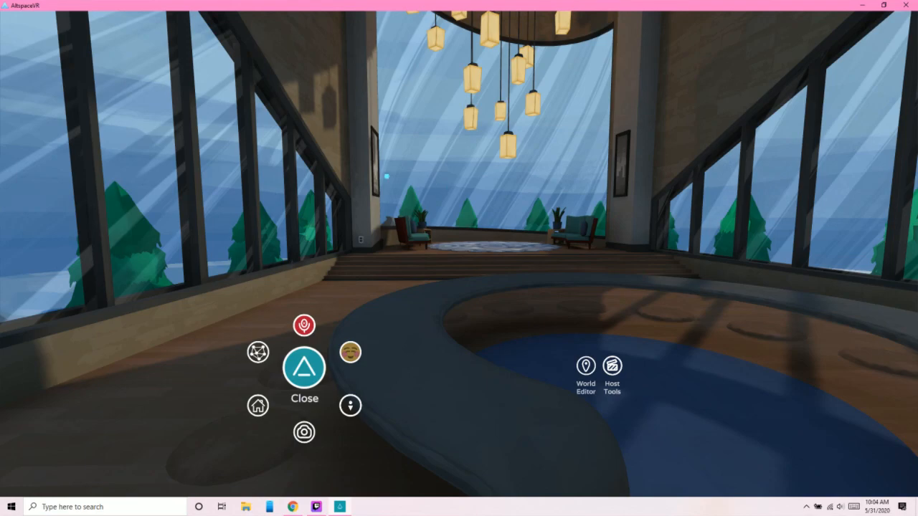
drag(424, 248, 469, 247)
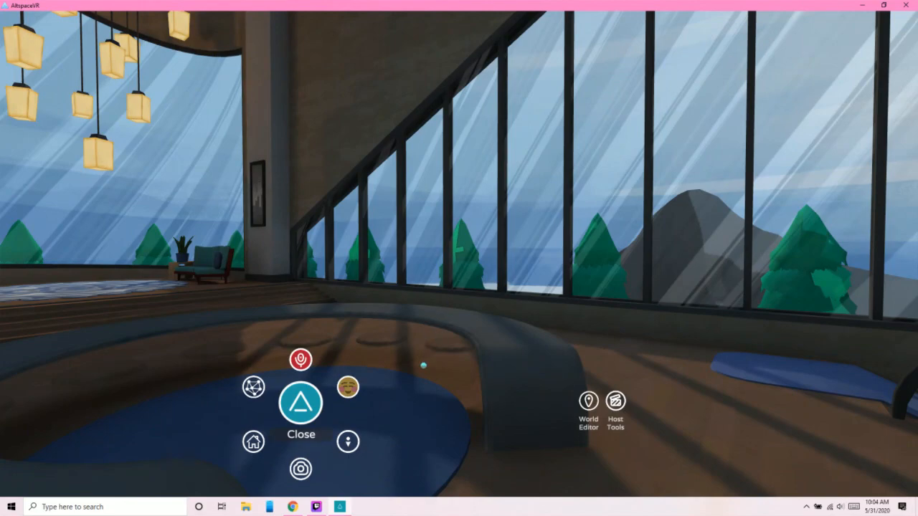
drag(364, 361, 364, 247)
drag(459, 254, 322, 327)
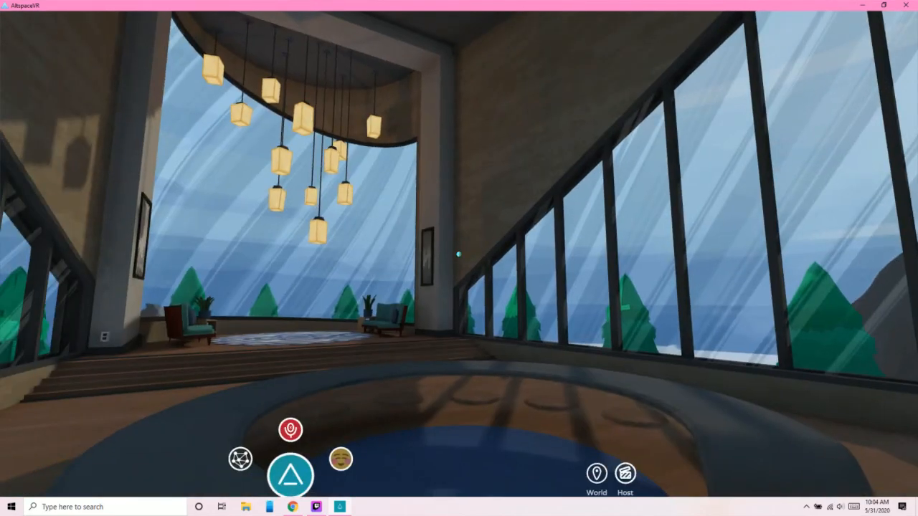
drag(459, 254, 525, 401)
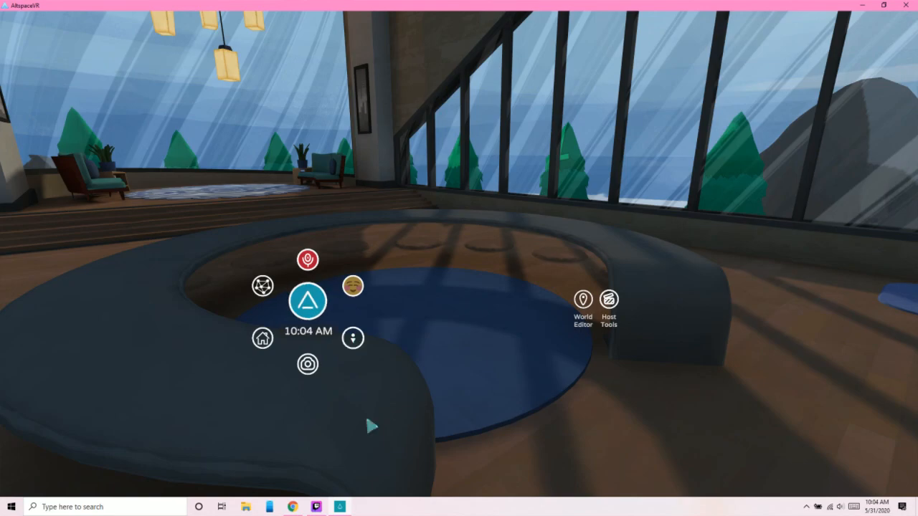
- Switch to Twitch Studio and change the stream layout to Closing Screen
click(316, 506)
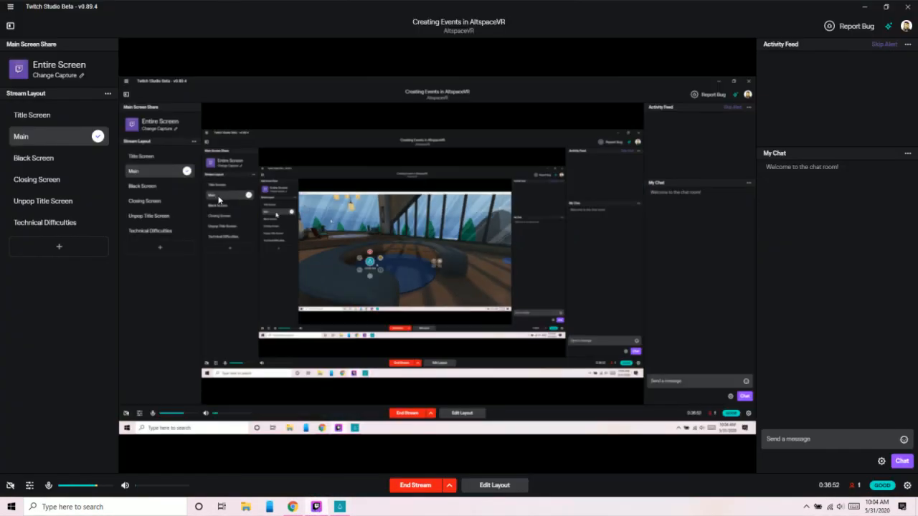
click(68, 181)
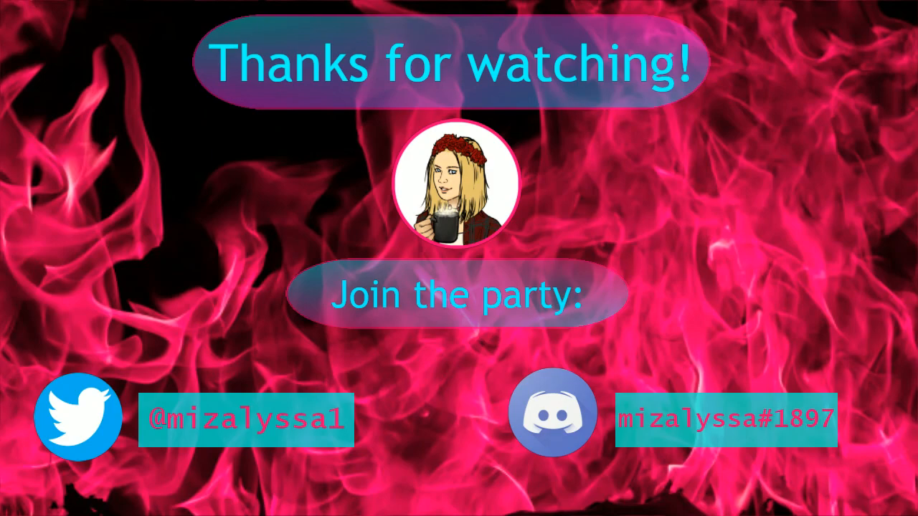